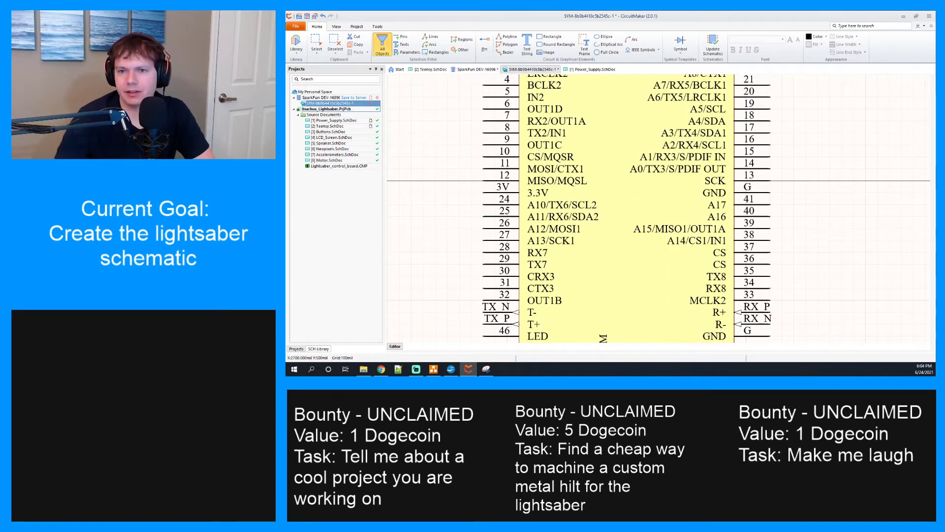
# Switch to the Teensy 4.1 page in the browser and review its dimension drawings and feature sections
pyautogui.hotkey('alt', 'Tab')
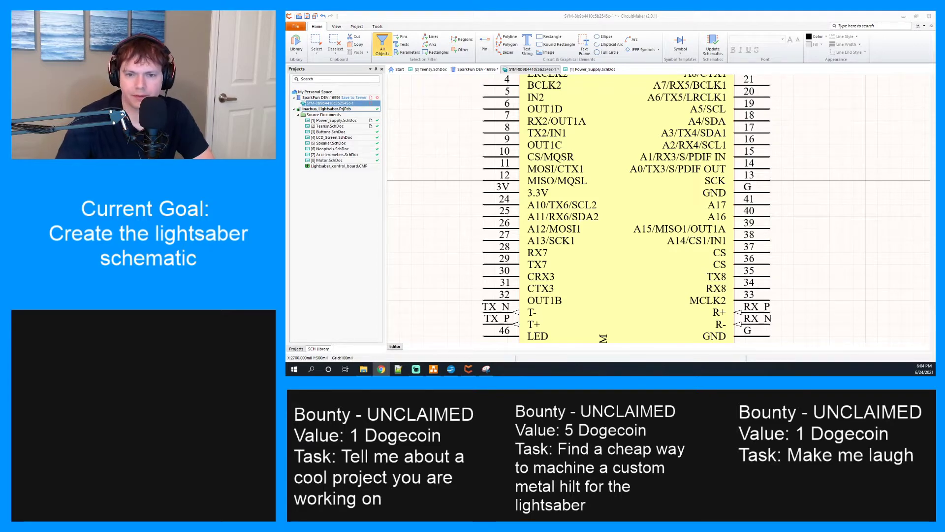
pyautogui.moveTo(944, 165); pyautogui.dragTo(500, 13)
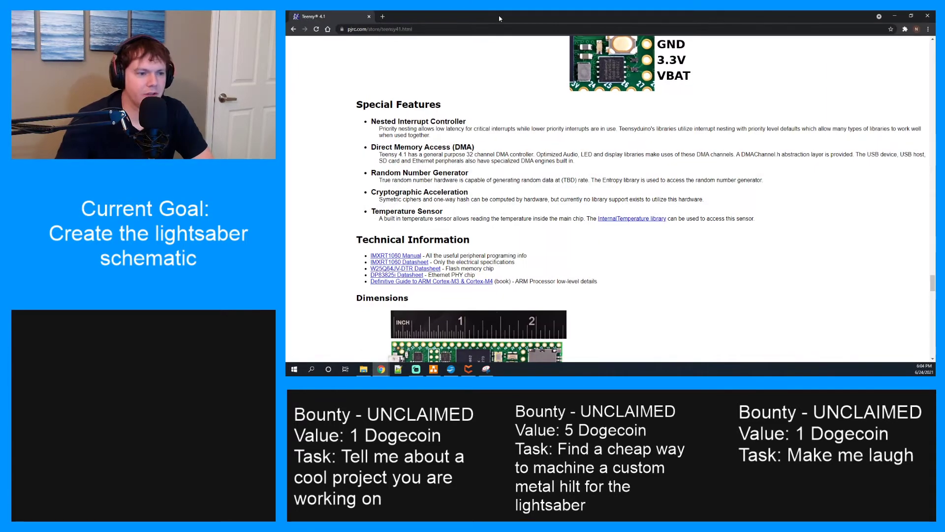
pyautogui.scroll(-10, 368, 241)
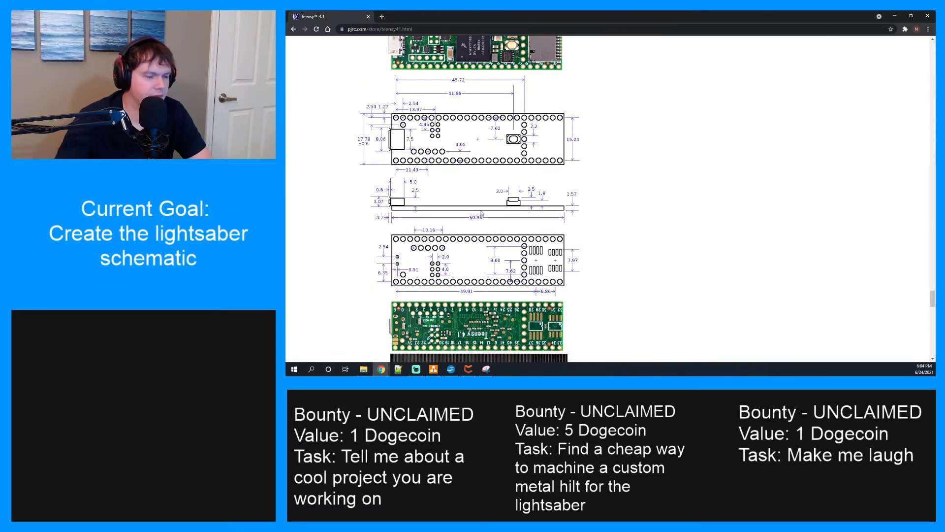
pyautogui.scroll(-1, 391, 170)
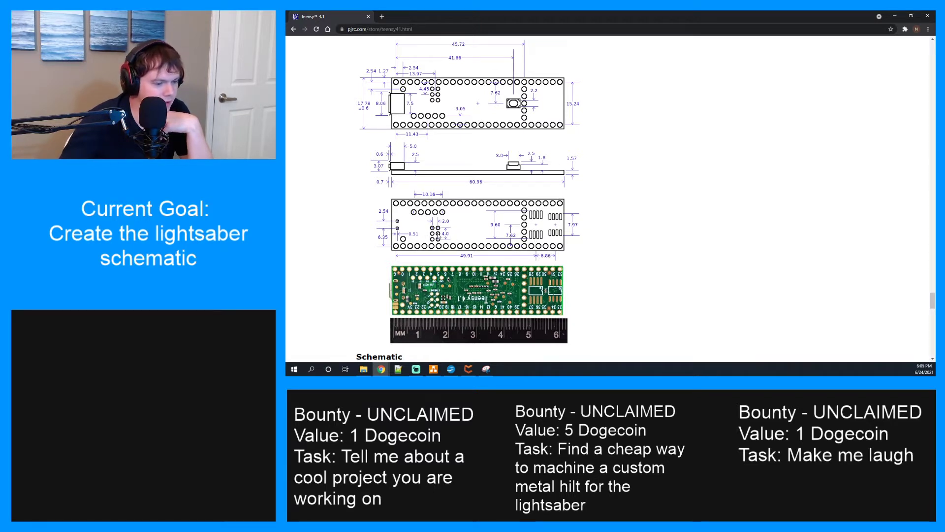
pyautogui.scroll(5, 445, 219)
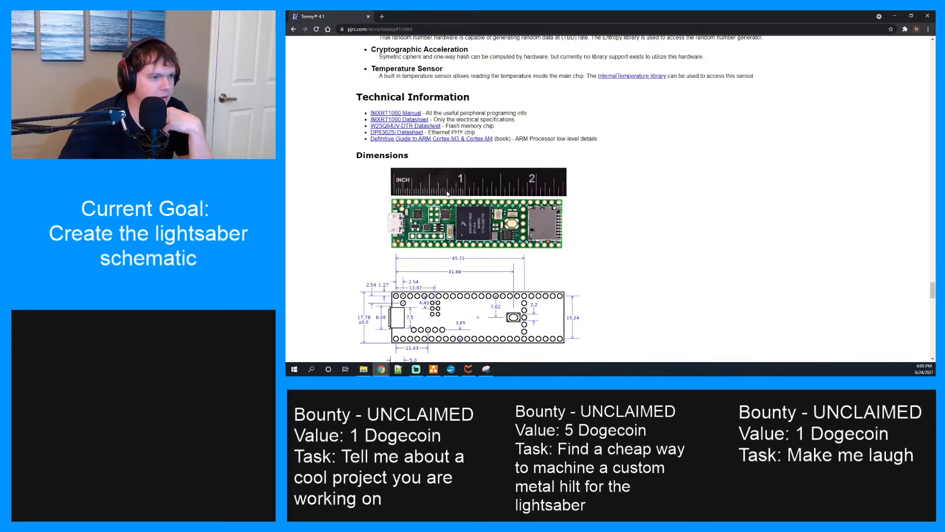
pyautogui.scroll(10, 446, 207)
pyautogui.scroll(20, 447, 196)
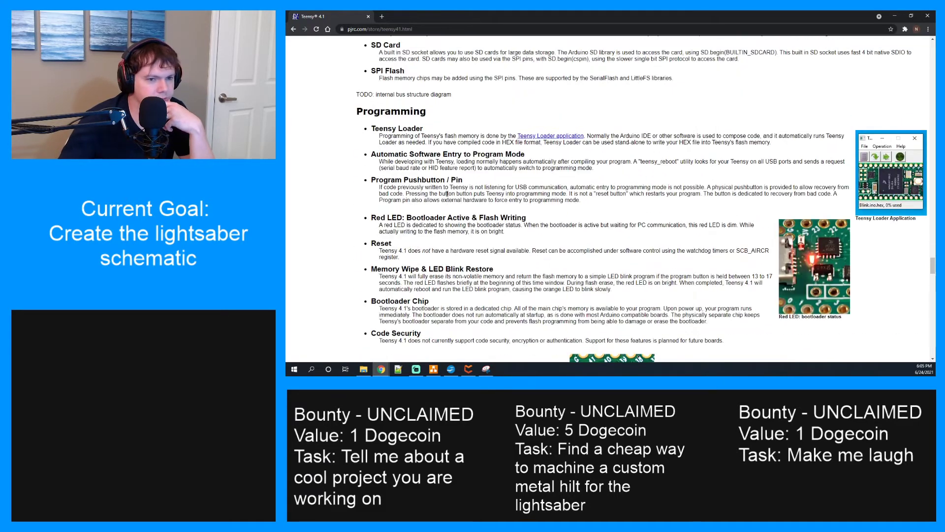
pyautogui.scroll(20, 448, 196)
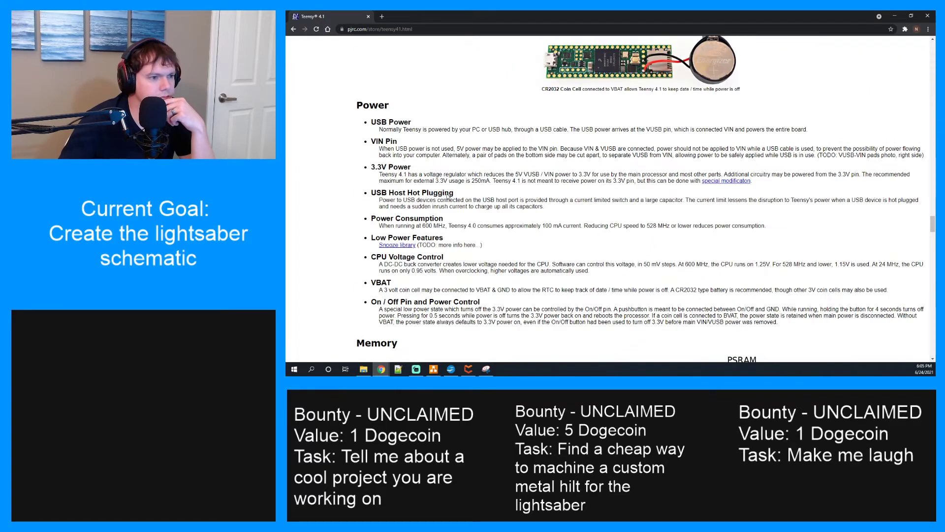
pyautogui.scroll(10, 447, 197)
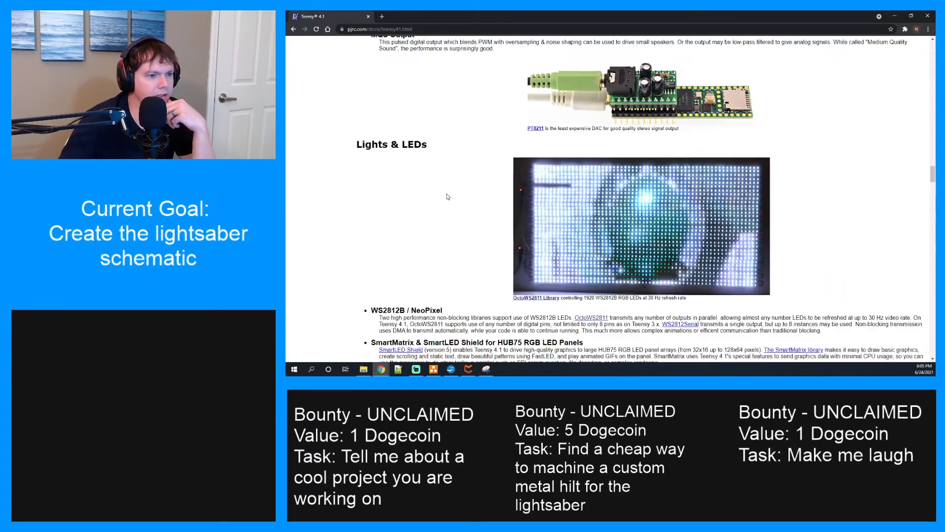
pyautogui.scroll(10, 447, 195)
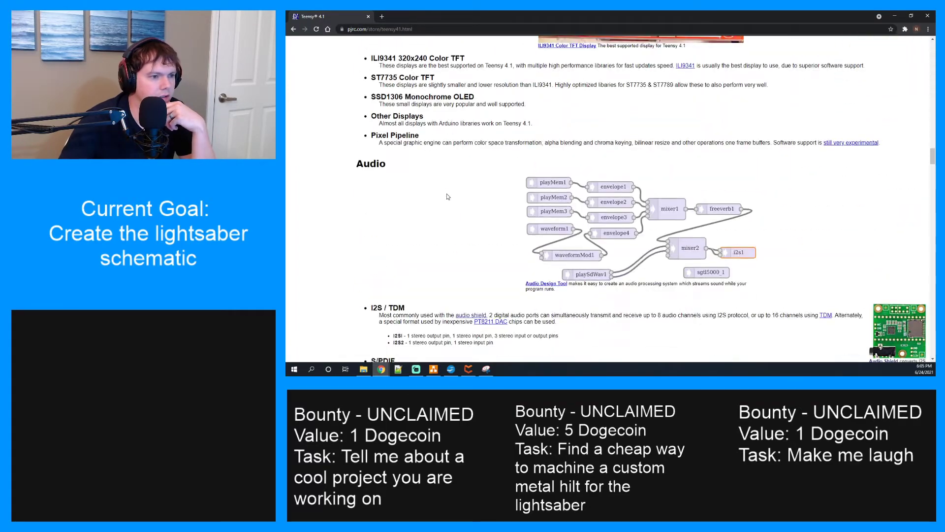
pyautogui.scroll(-2, 437, 301)
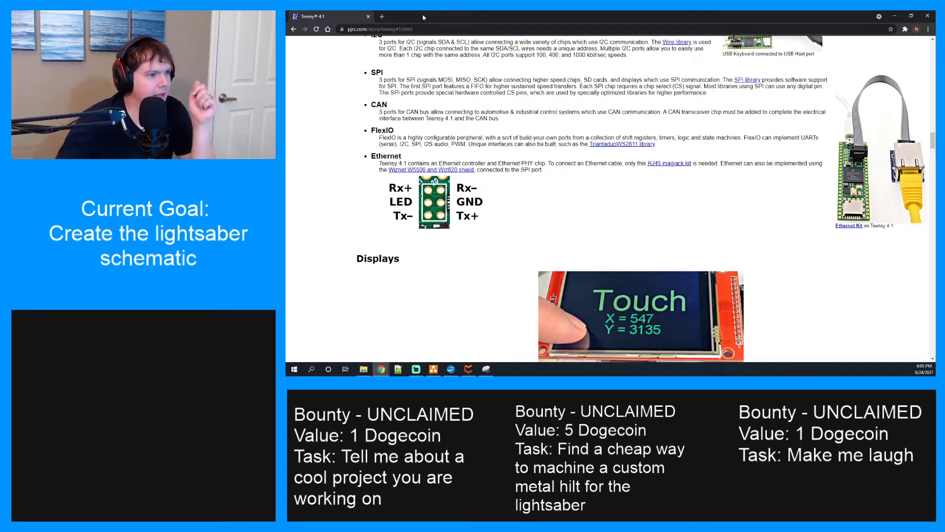
# Check the signal and device assignments on the Teensy pinout sheet of the Lightsaber PCBA BOM spreadsheet
pyautogui.click(457, 371)
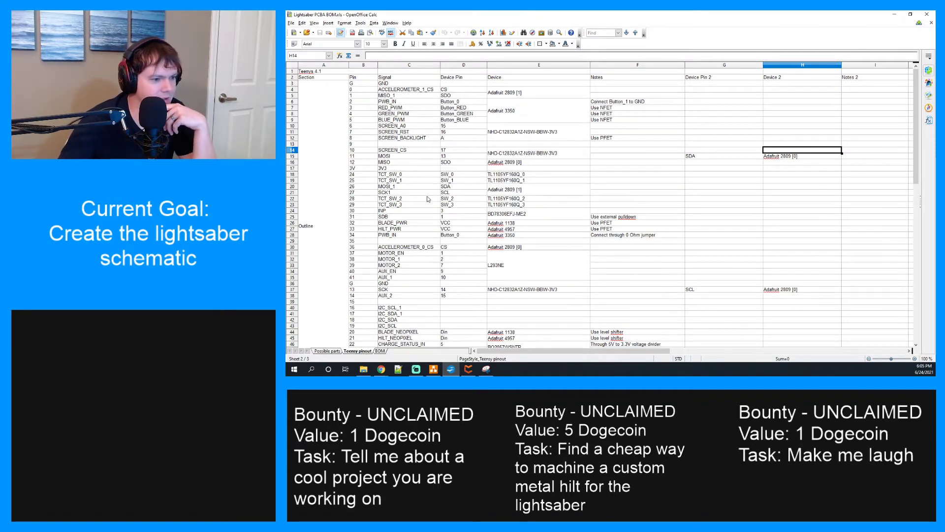
pyautogui.scroll(-9, 427, 198)
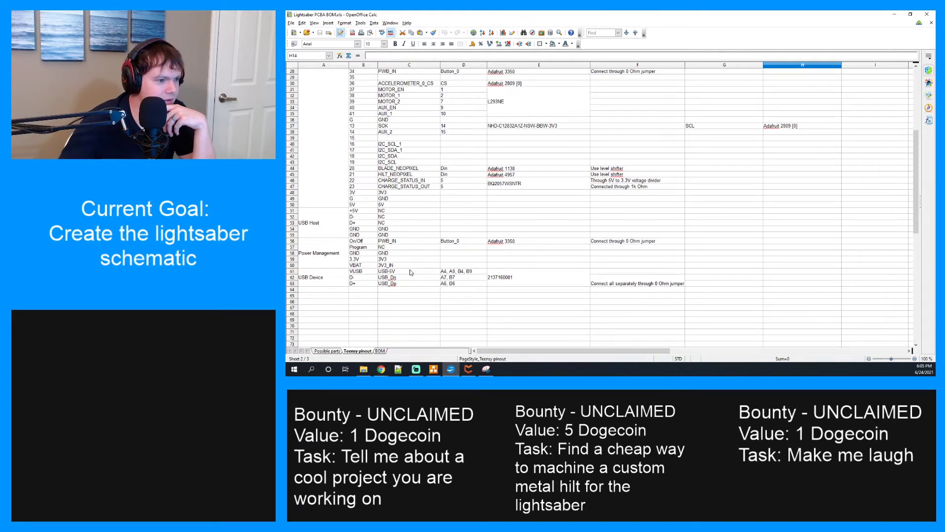
pyautogui.click(895, 14)
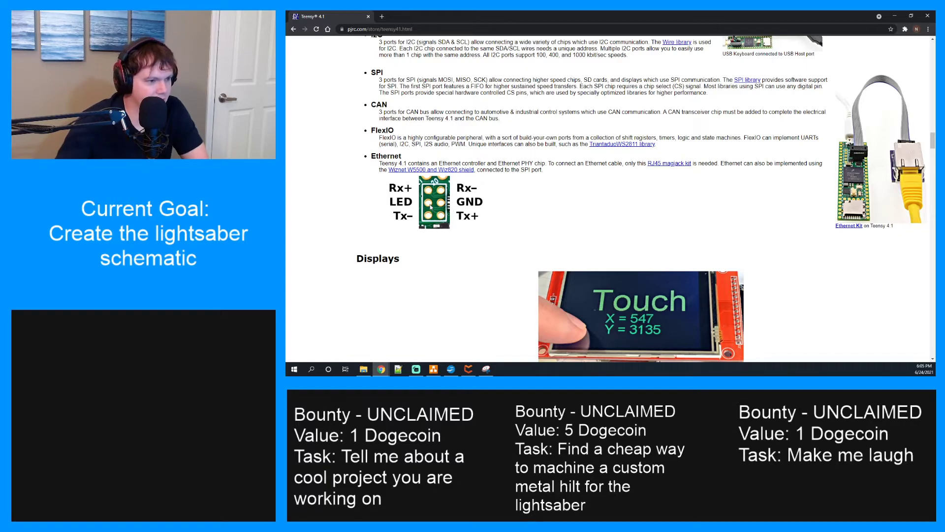
# Examine the Teensy 4.1 web page's dimension drawings for the board outline and pin-hole spacing, plus the start of its schematic
pyautogui.scroll(-20, 442, 217)
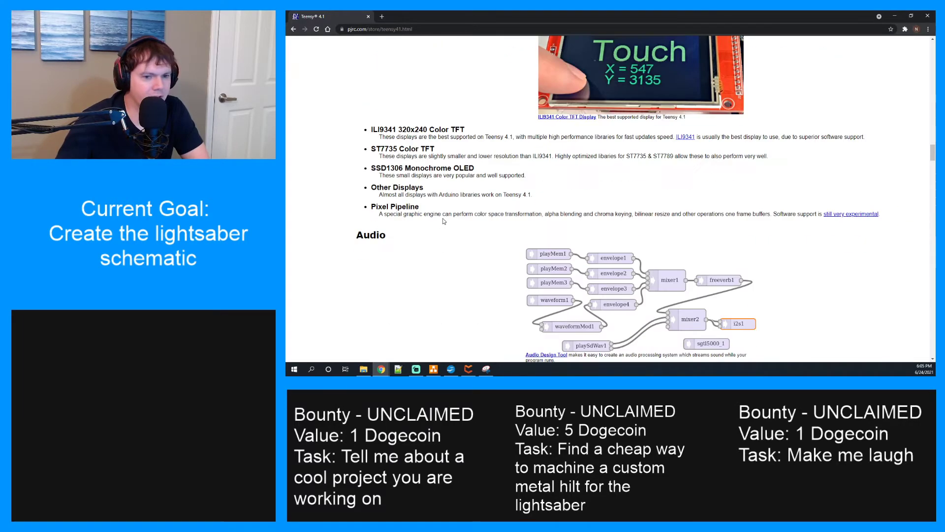
pyautogui.scroll(-20, 442, 217)
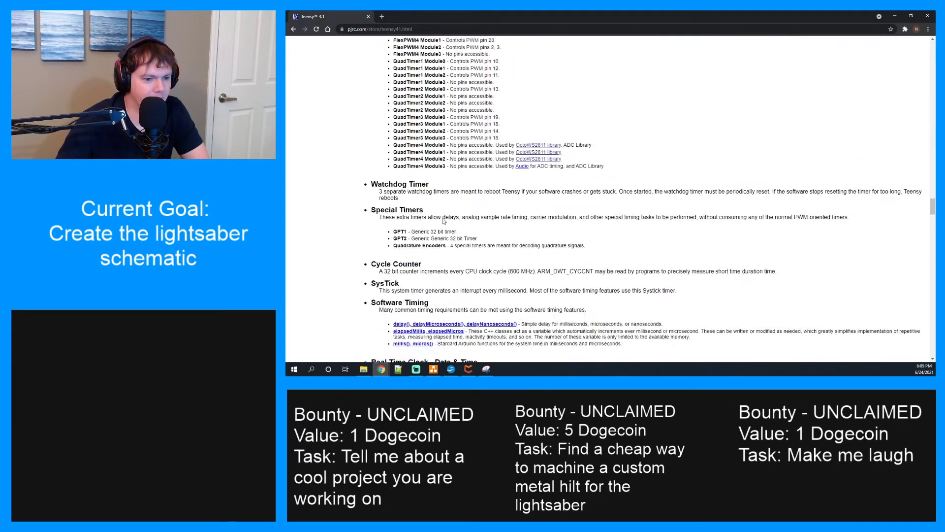
pyautogui.scroll(-20, 443, 221)
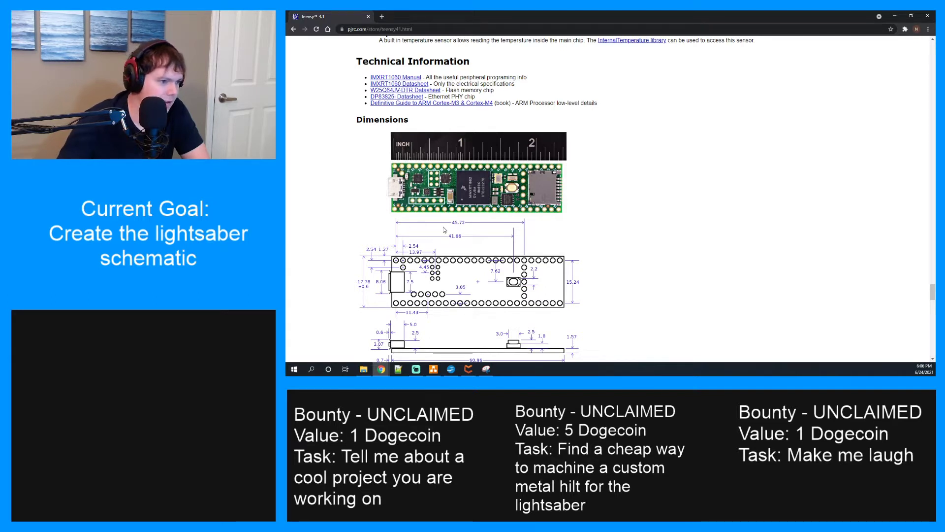
pyautogui.scroll(-1, 389, 253)
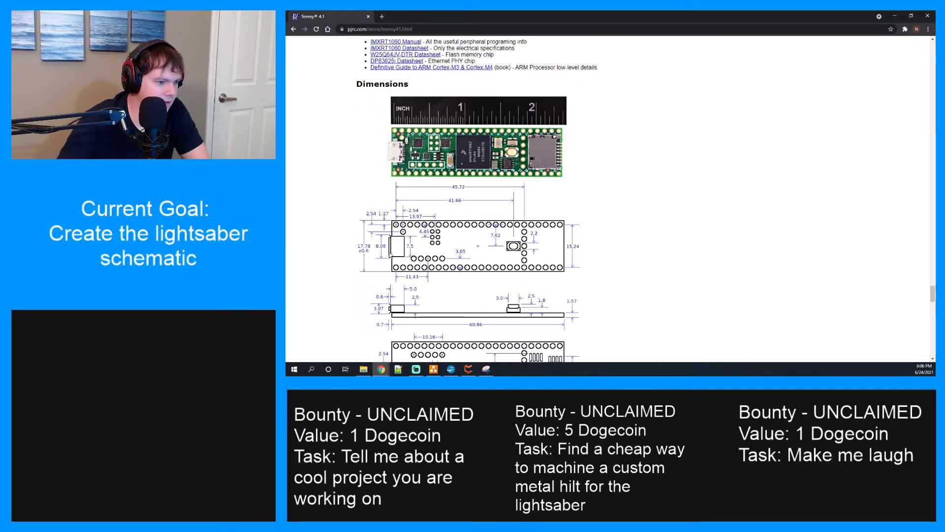
pyautogui.scroll(-2, 403, 293)
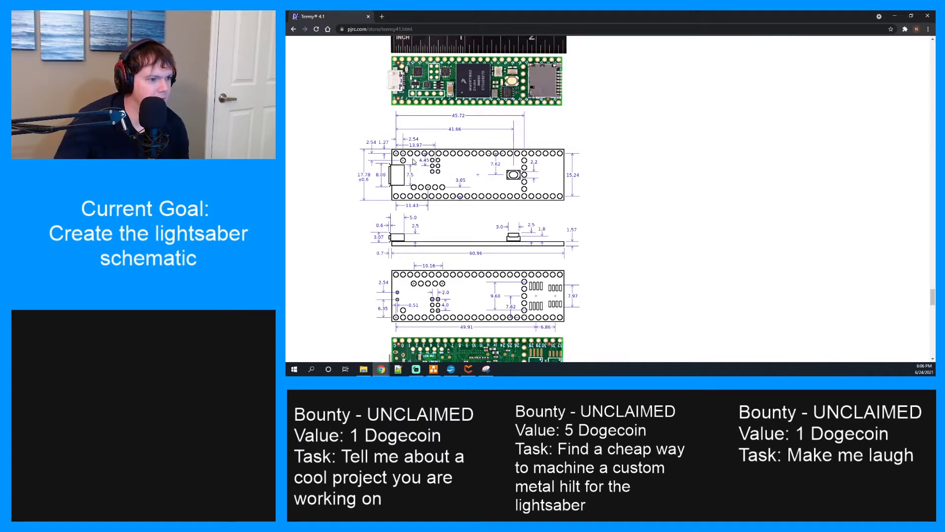
pyautogui.scroll(5, 411, 227)
pyautogui.scroll(-2, 410, 226)
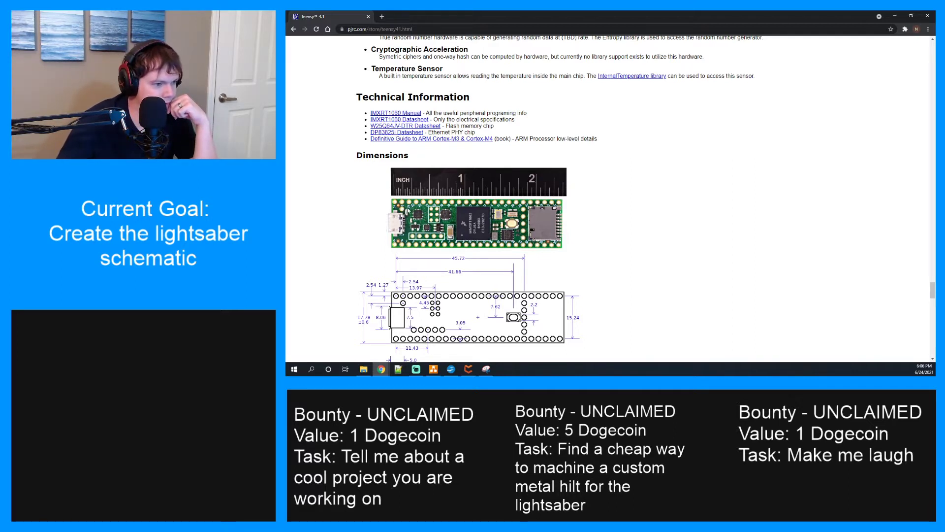
pyautogui.scroll(-5, 469, 272)
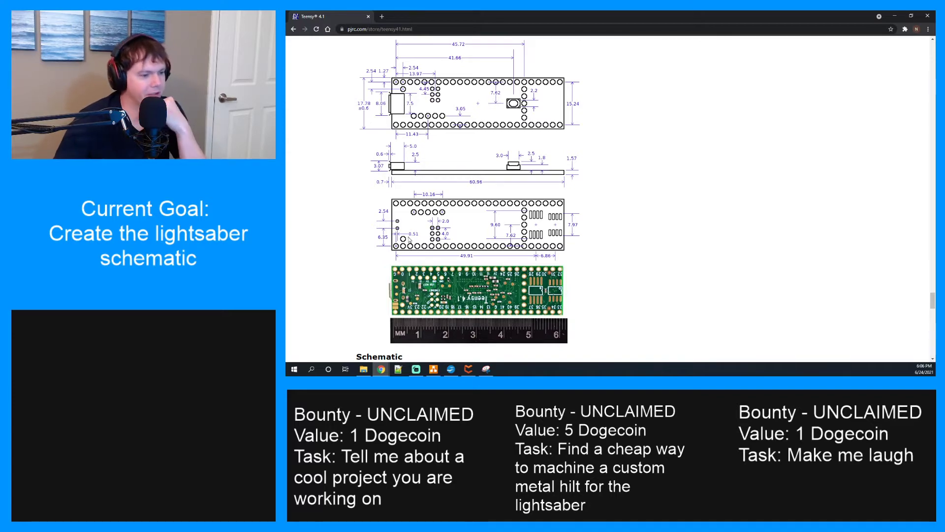
pyautogui.scroll(-7, 411, 236)
pyautogui.scroll(5, 416, 232)
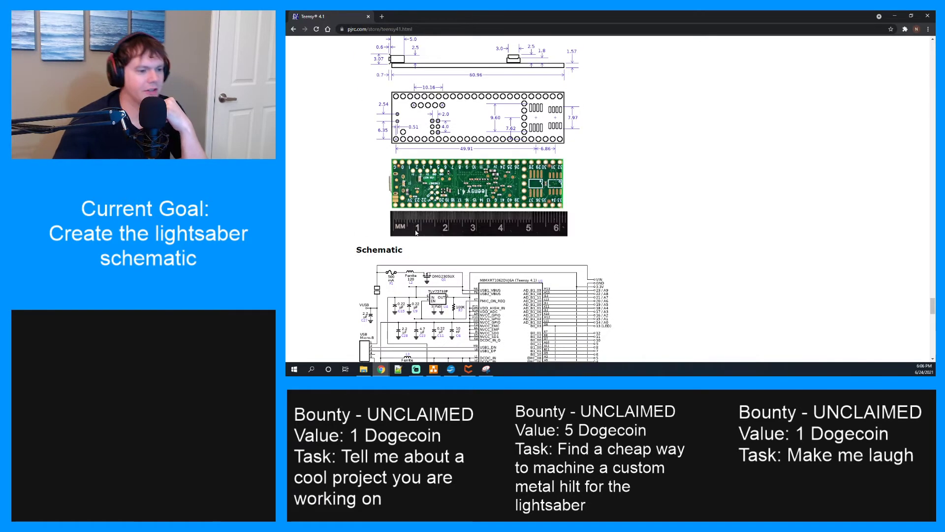
pyautogui.scroll(5, 416, 232)
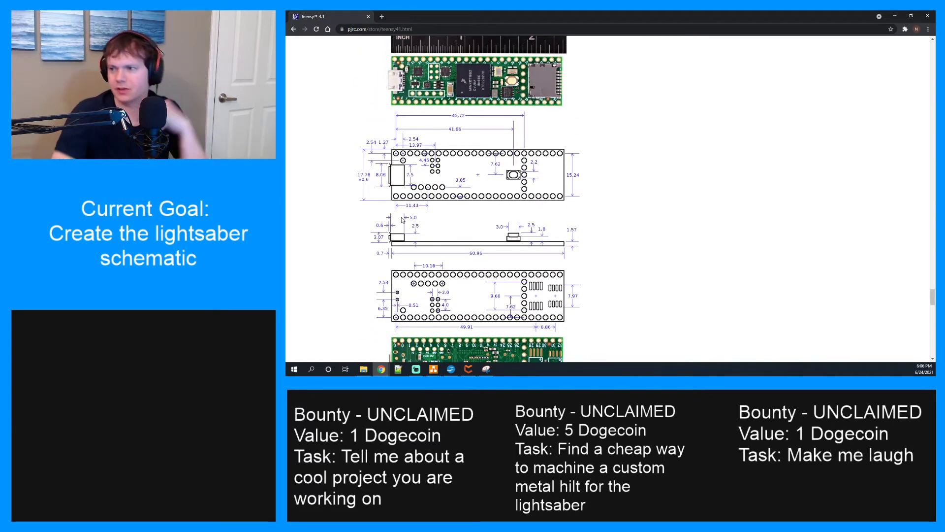
# Return to CircuitMaker and inspect the pin names and numbers on all sides of the Teensy 4.1 symbol
pyautogui.hotkey('alt', 'Tab')
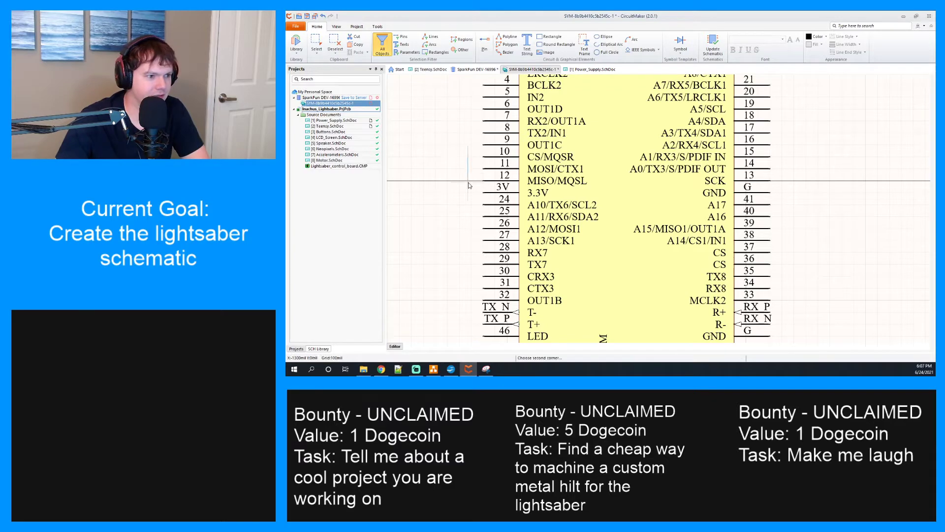
pyautogui.scroll(3, 467, 155)
pyautogui.keyDown('ctrl'); pyautogui.scroll(-3, 468, 144); pyautogui.keyUp('ctrl')
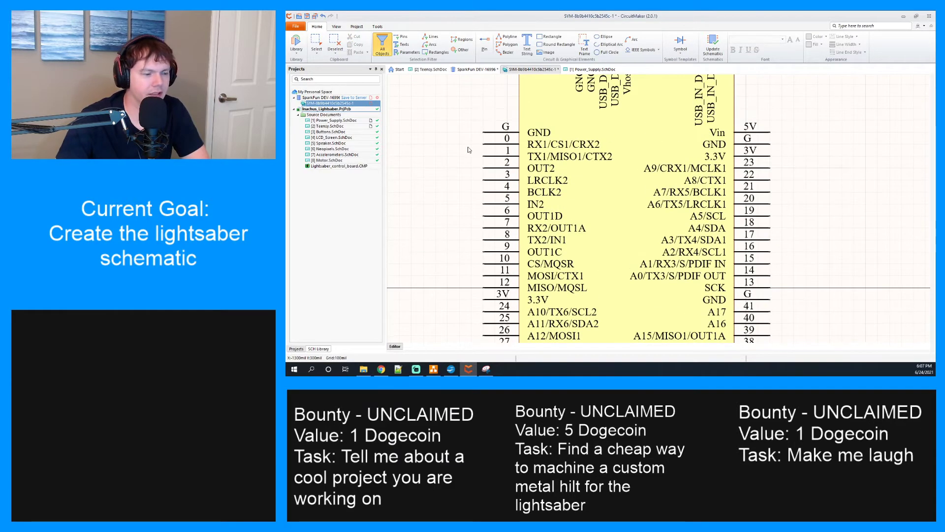
pyautogui.moveTo(489, 164)
pyautogui.mouseDown(button='right')
pyautogui.moveTo(537, 215)
pyautogui.moveTo(540, 151)
pyautogui.moveTo(512, 151)
pyautogui.moveTo(497, 175)
pyautogui.mouseUp(button='right')
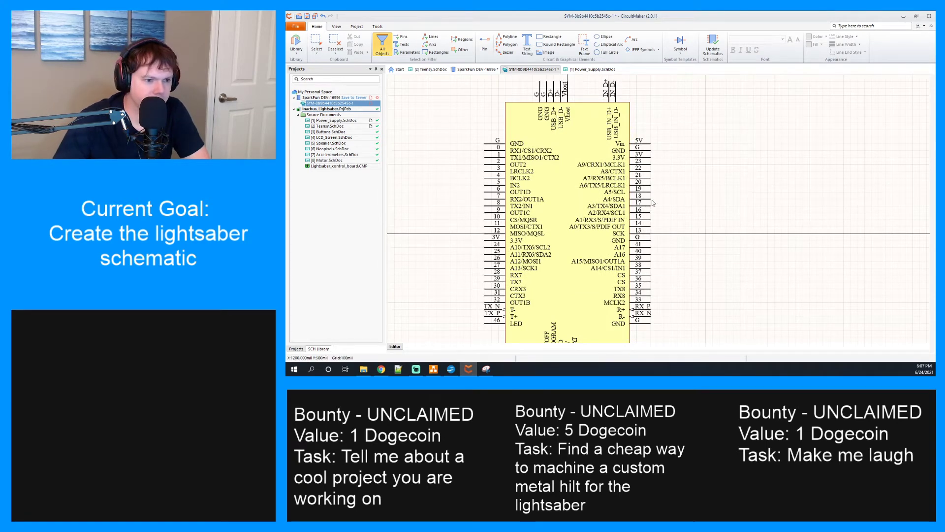
pyautogui.moveTo(663, 268); pyautogui.dragTo(665, 205, button='right')
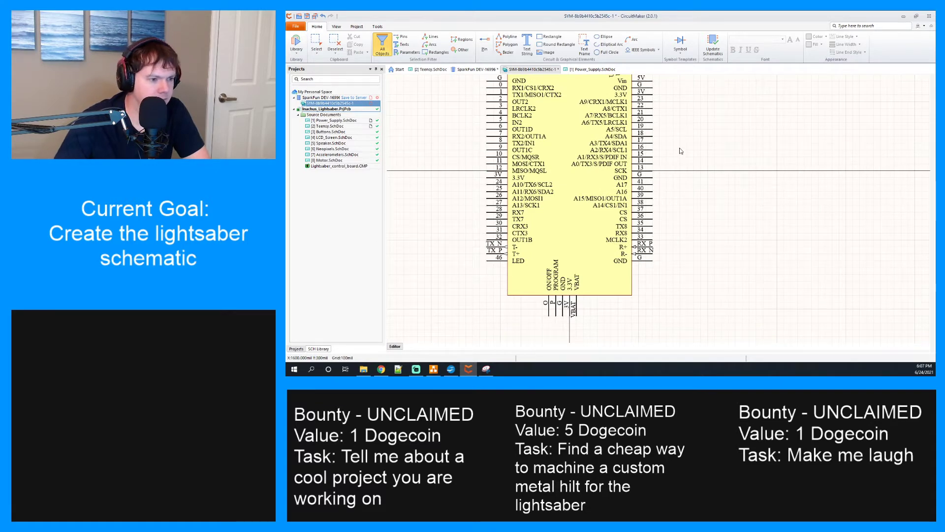
pyautogui.moveTo(680, 150); pyautogui.dragTo(666, 200, button='right')
pyautogui.scroll(-1, 662, 197)
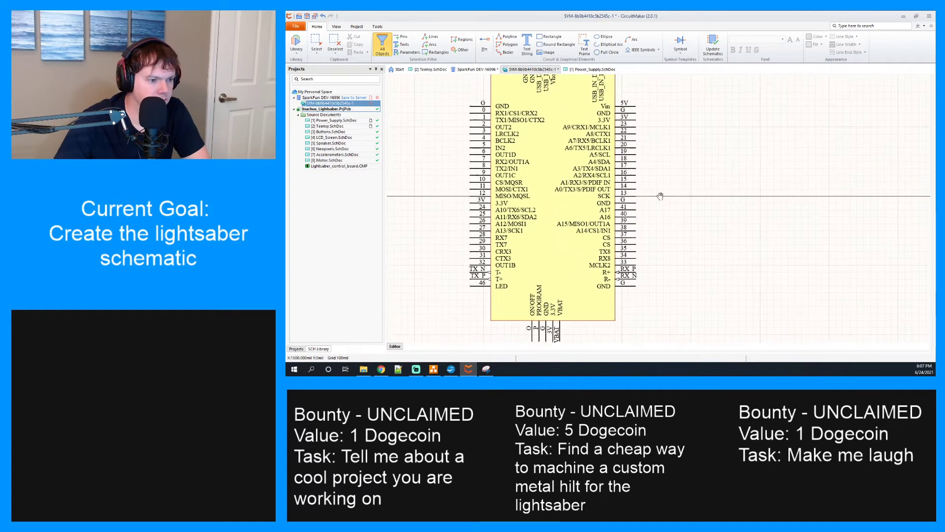
pyautogui.moveTo(660, 143); pyautogui.dragTo(683, 160, button='right')
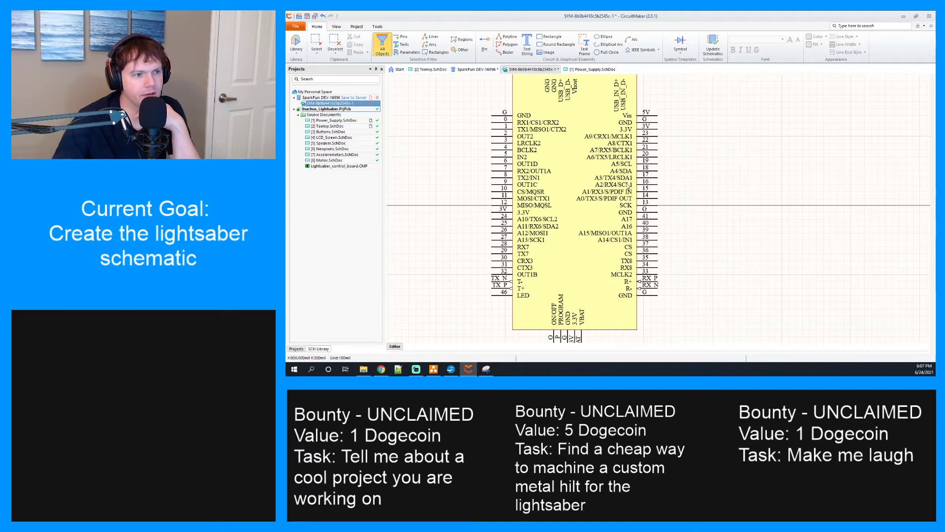
# Compare the SparkFun DEV-16996 component's preview with its schematic symbol and save the symbol document
pyautogui.click(490, 71)
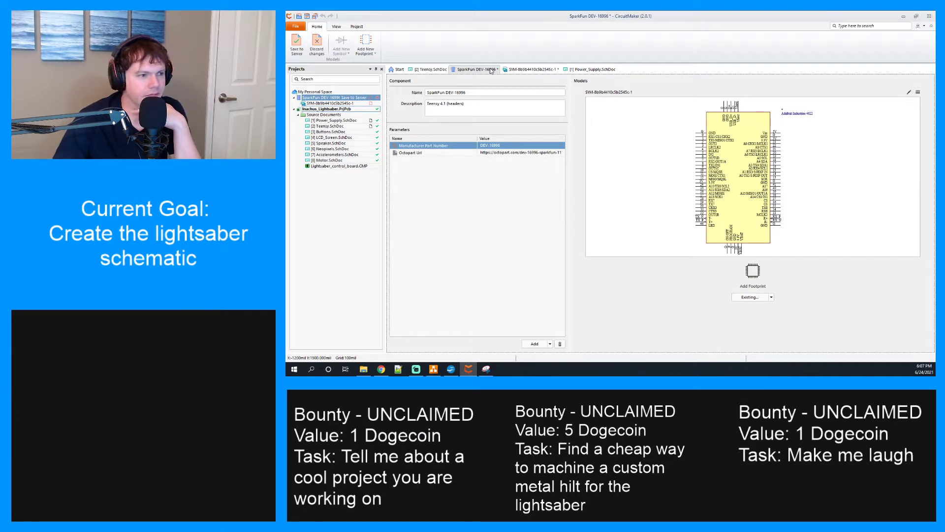
pyautogui.click(527, 70)
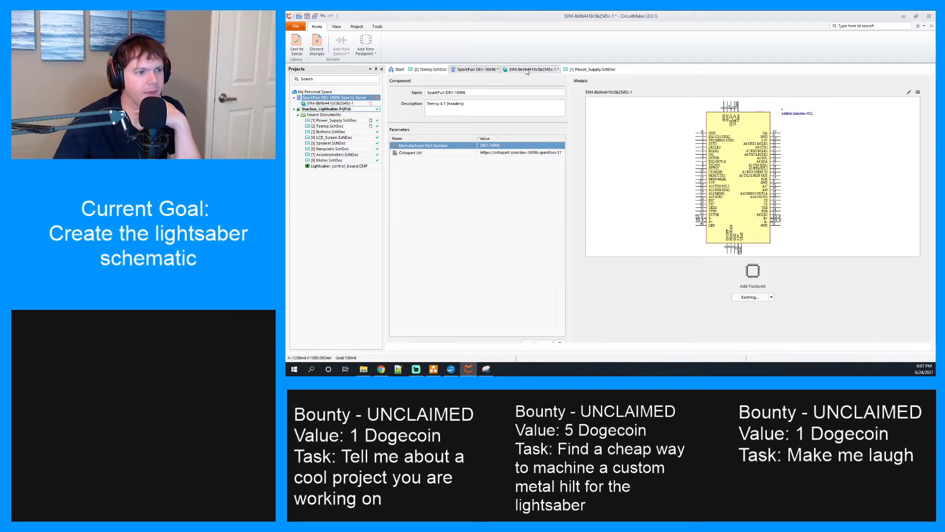
pyautogui.click(487, 70)
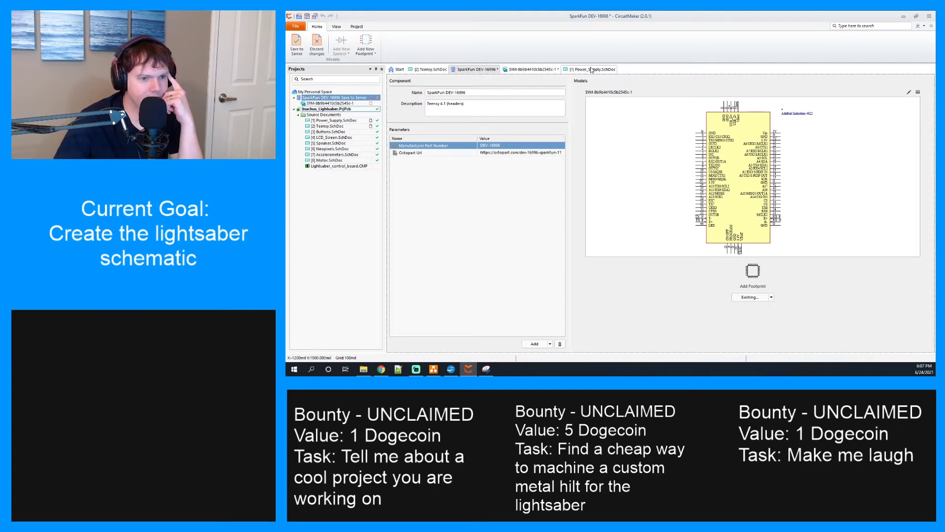
pyautogui.click(541, 69)
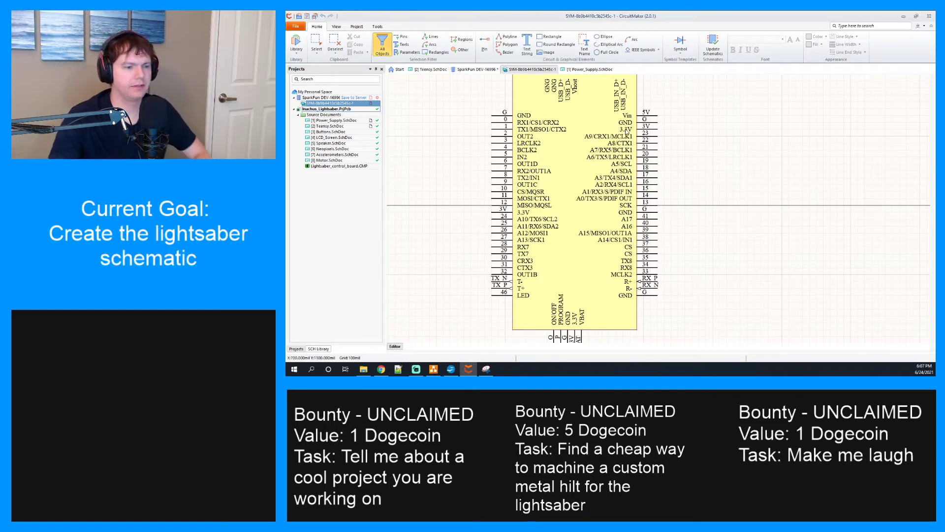
pyautogui.scroll(3, 623, 137)
pyautogui.scroll(-3, 621, 141)
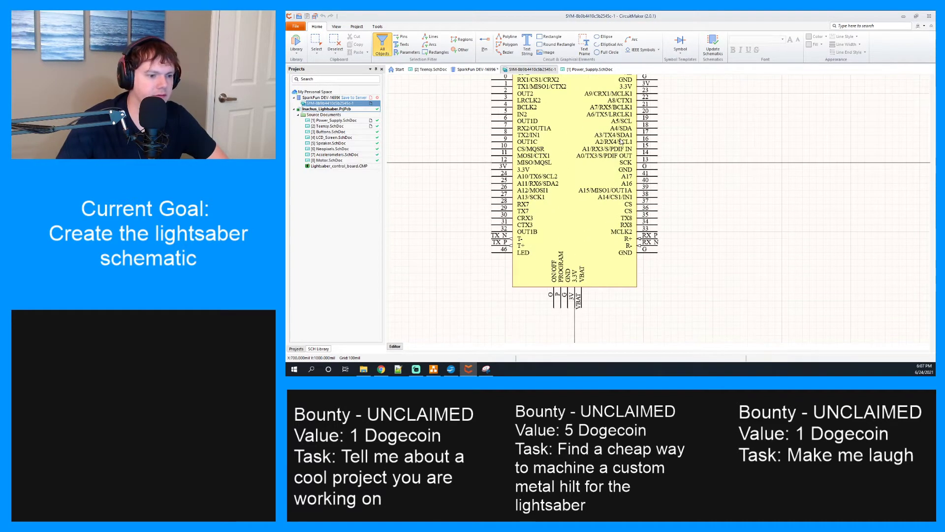
# Return to the SparkFun DEV-16996 component and search the existing footprints for "teensy 4.1"
pyautogui.click(469, 70)
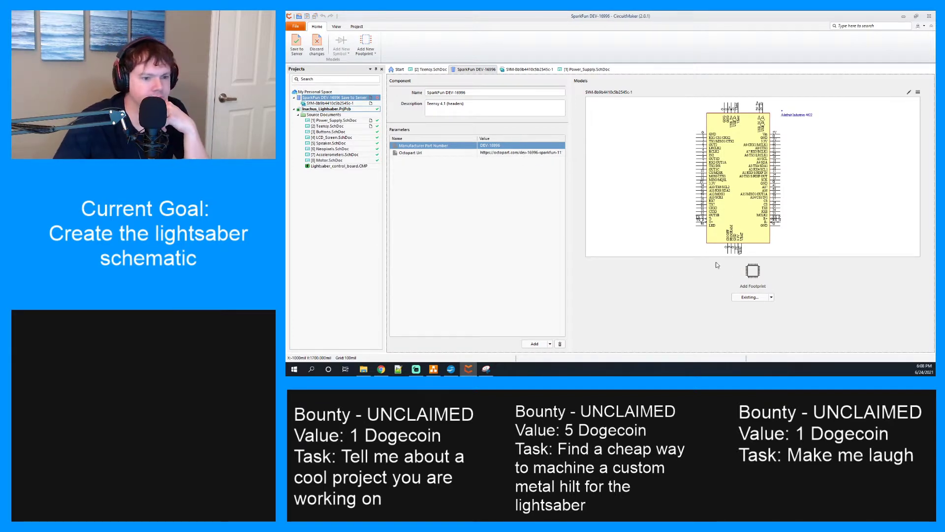
pyautogui.click(752, 297)
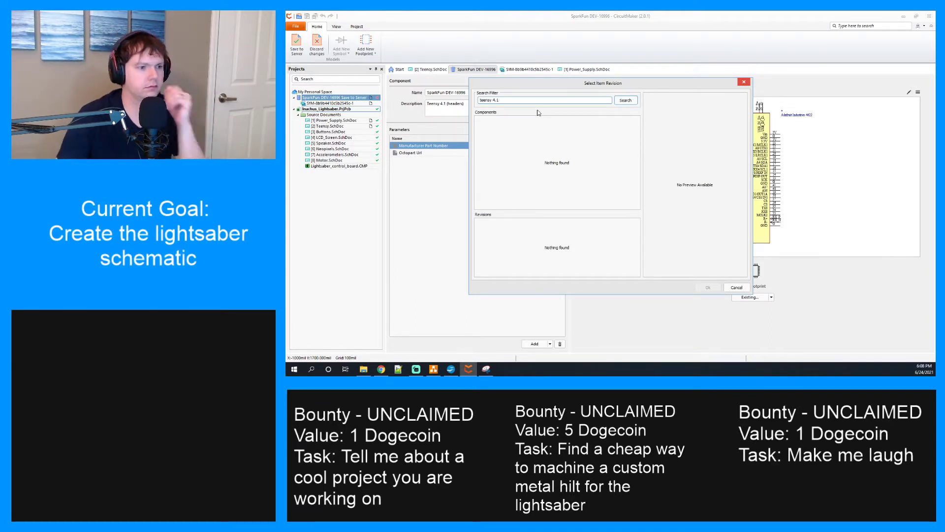
pyautogui.click(625, 100)
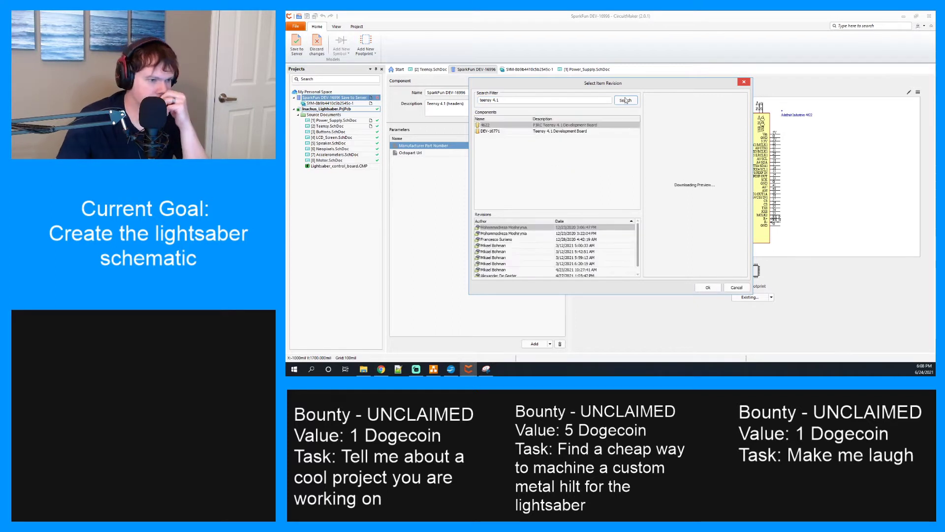
pyautogui.scroll(-1, 542, 251)
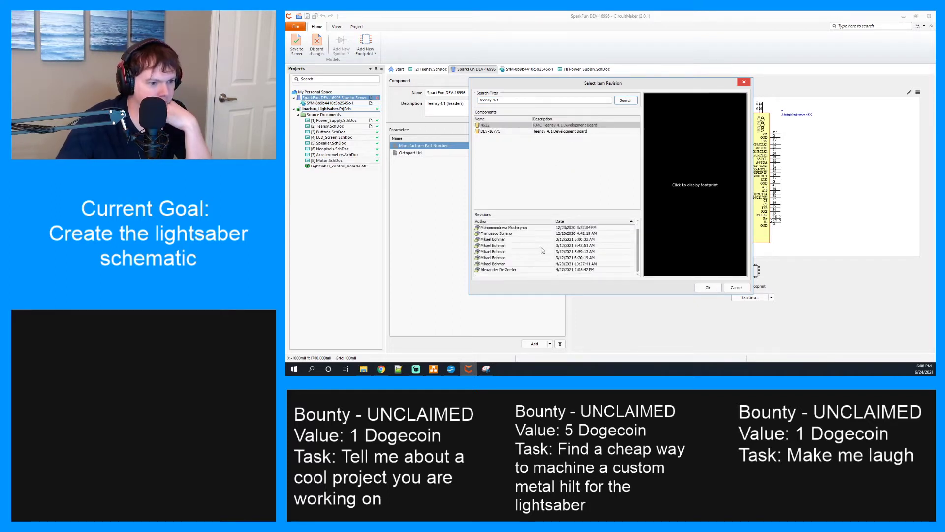
# Preview the 4622 footprint revision dated 4/27/2021 in 2D and 3D, and add it to the component
pyautogui.click(535, 270)
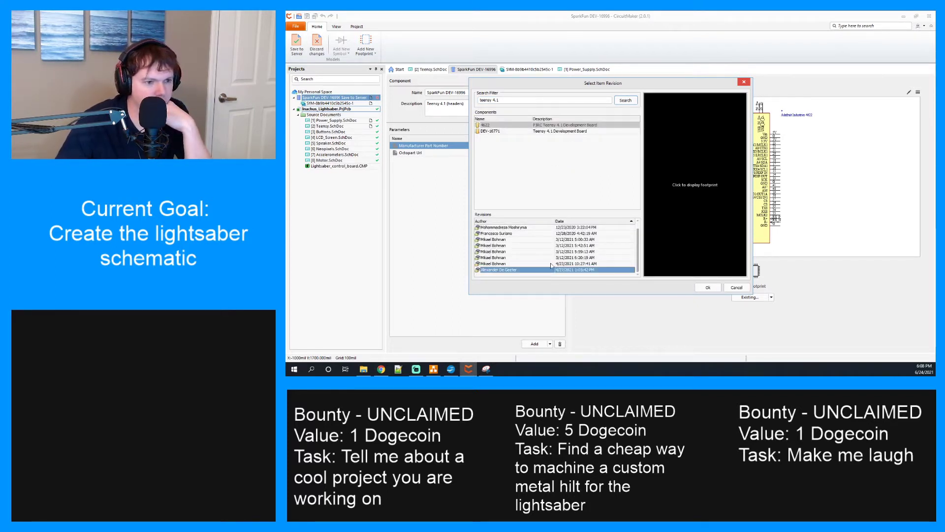
pyautogui.click(688, 183)
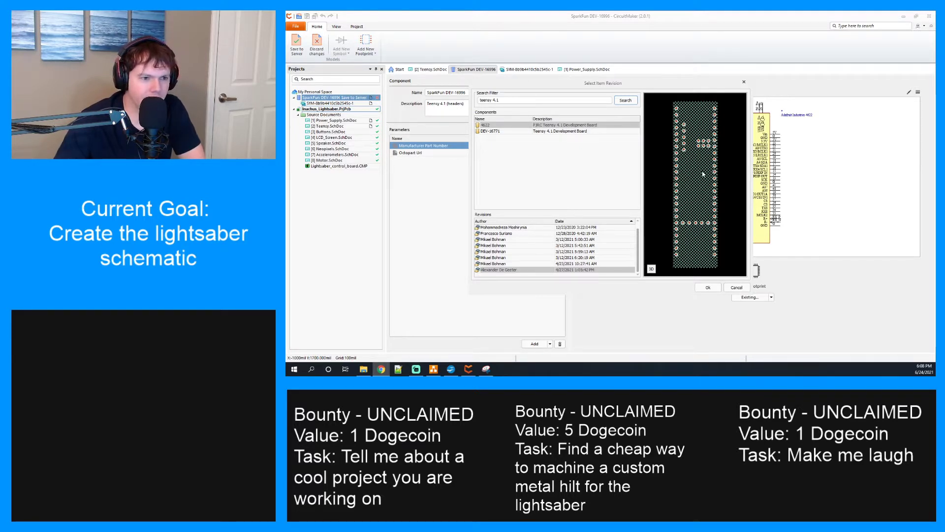
pyautogui.click(651, 268)
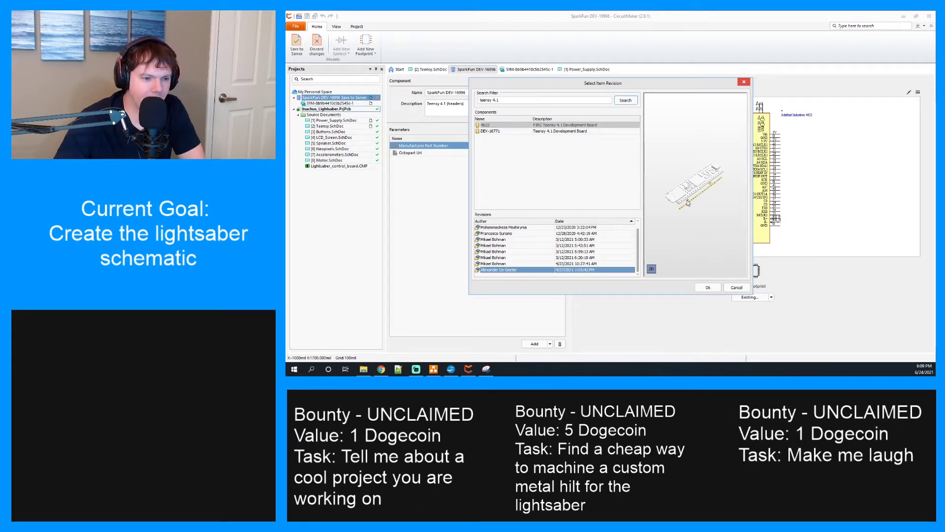
pyautogui.click(715, 289)
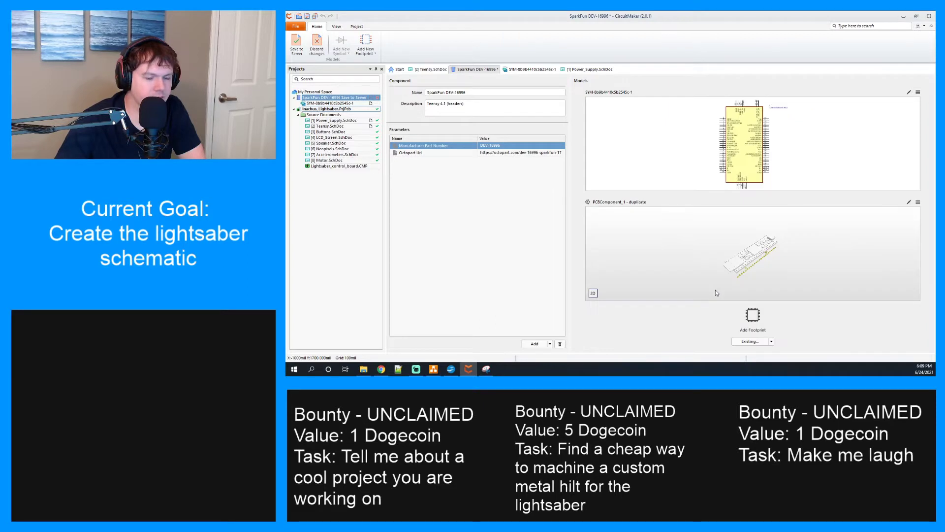
# Open the added footprint for editing and examine the pad designators and layout along the whole Teensy board
pyautogui.click(910, 202)
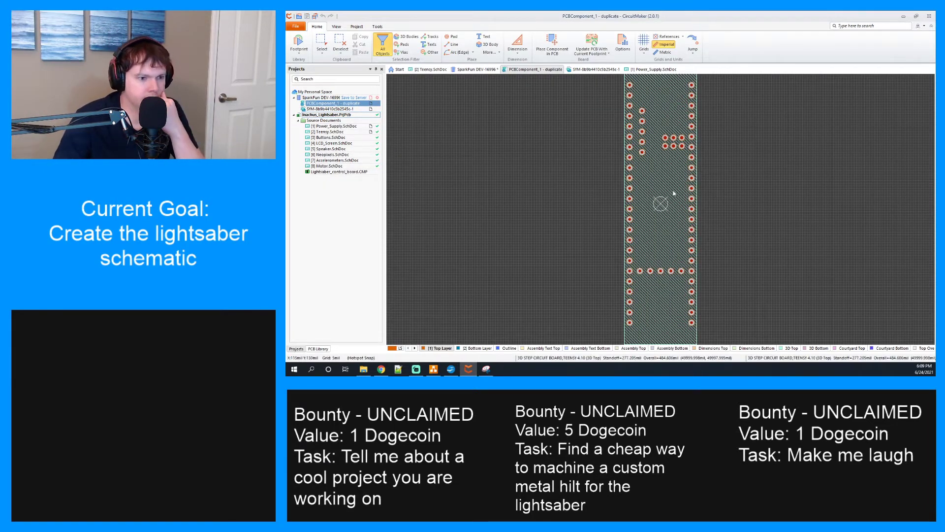
pyautogui.keyDown('ctrl'); pyautogui.scroll(-1, 668, 213); pyautogui.keyUp('ctrl')
pyautogui.keyDown('ctrl'); pyautogui.scroll(1, 668, 213); pyautogui.keyUp('ctrl')
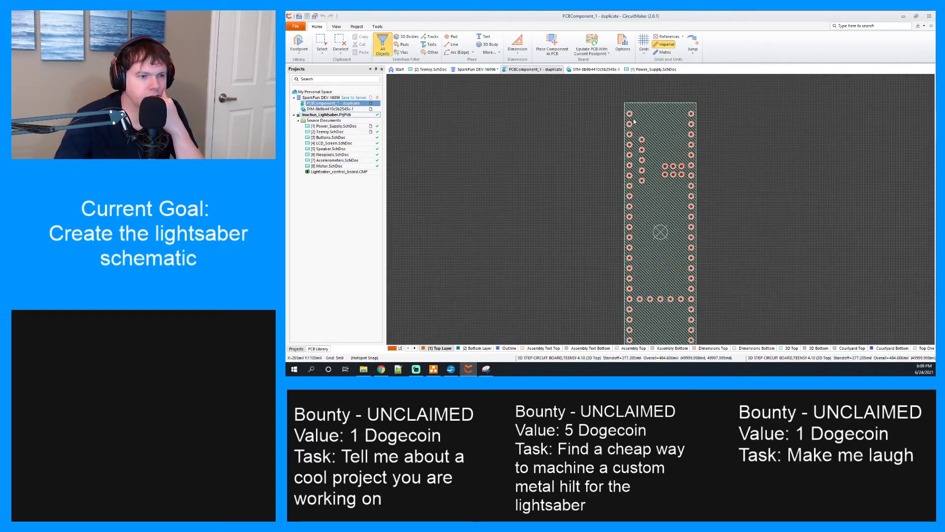
pyautogui.keyDown('ctrl'); pyautogui.scroll(4, 645, 172); pyautogui.keyUp('ctrl')
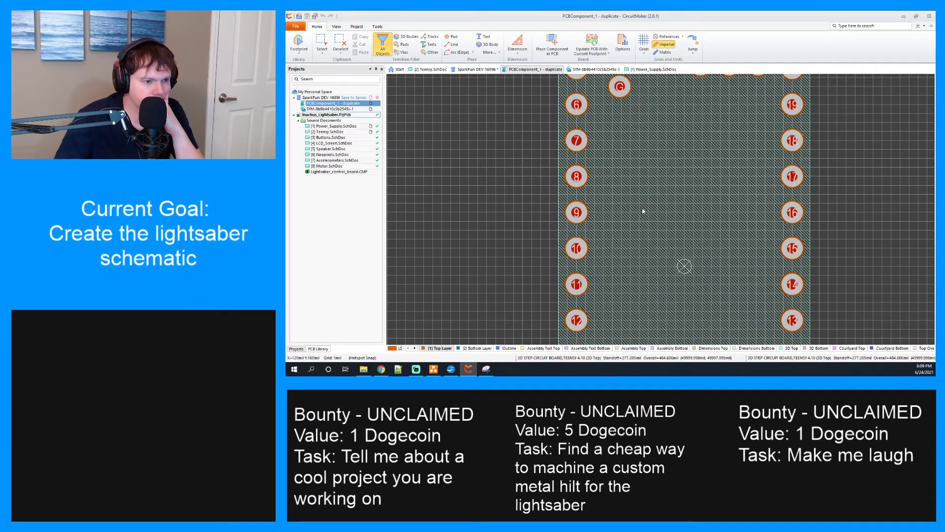
pyautogui.scroll(5, 615, 189)
pyautogui.scroll(1, 615, 190)
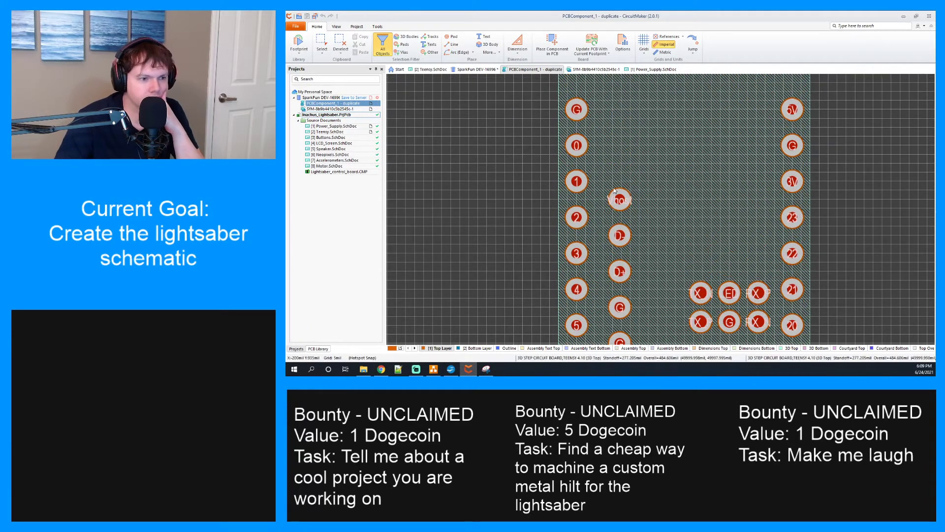
pyautogui.scroll(1, 618, 193)
pyautogui.scroll(-15, 619, 194)
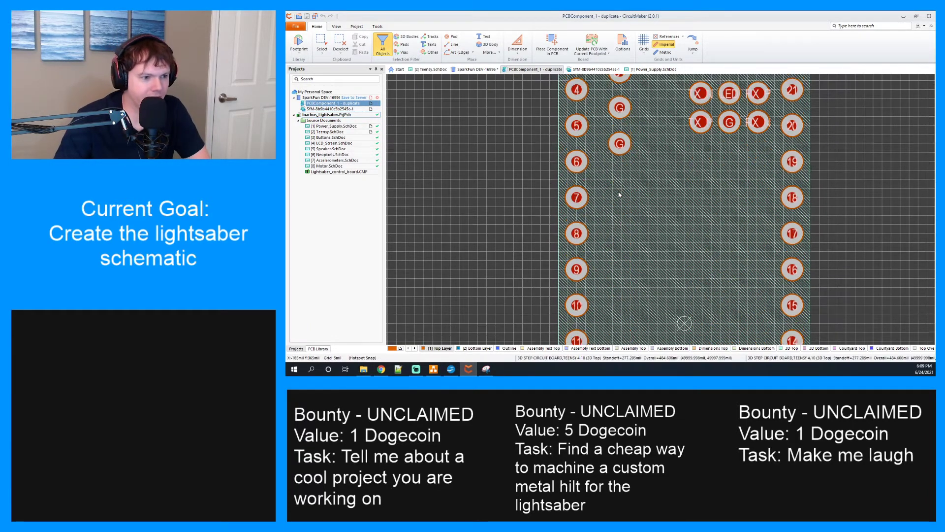
pyautogui.scroll(5, 696, 220)
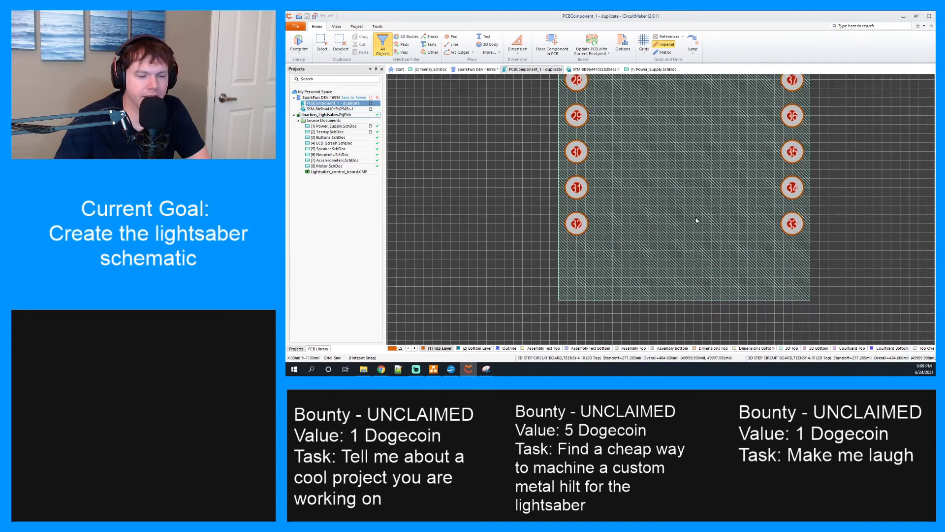
pyautogui.scroll(-3, 696, 220)
pyautogui.scroll(20, 696, 219)
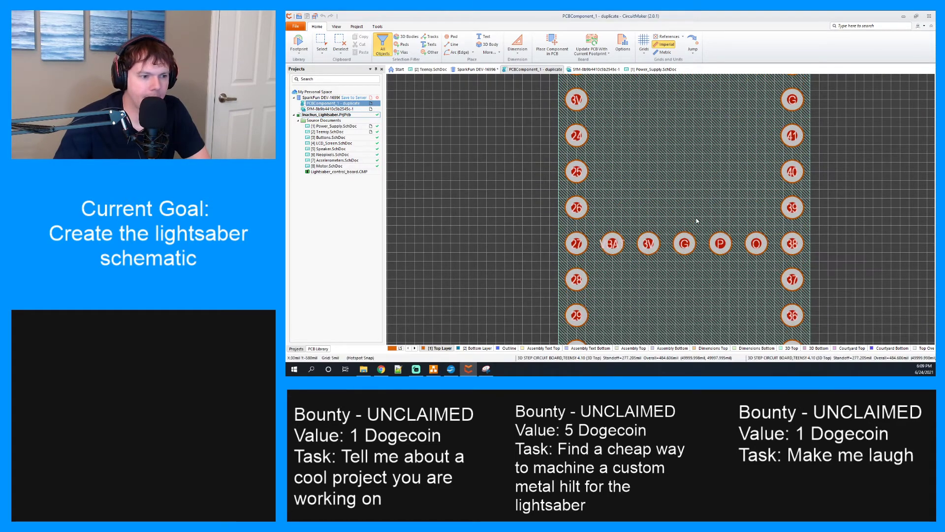
pyautogui.scroll(5, 696, 220)
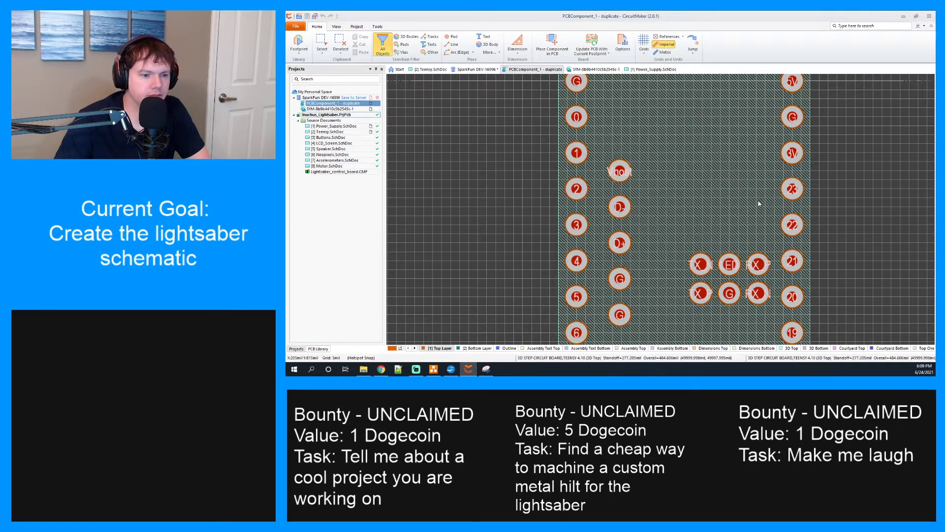
pyautogui.scroll(2, 759, 203)
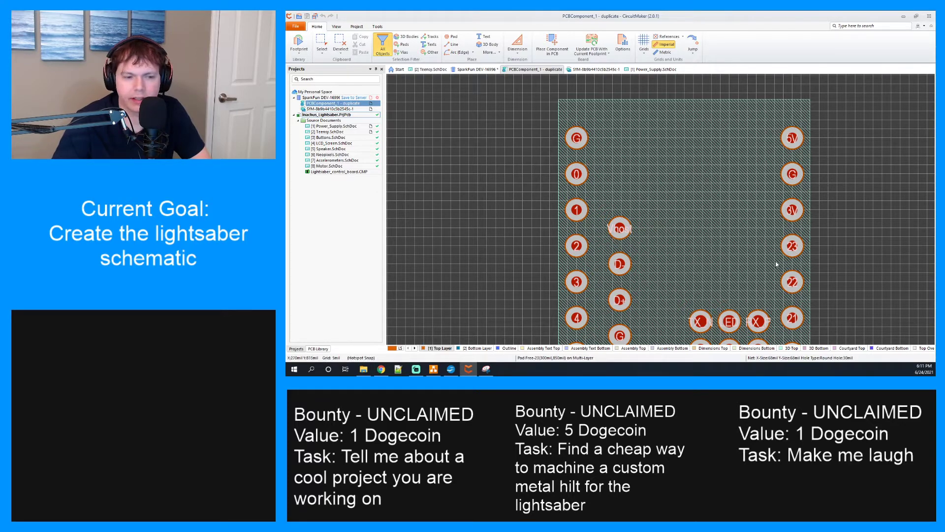
pyautogui.scroll(-3, 738, 205)
pyautogui.scroll(2, 738, 205)
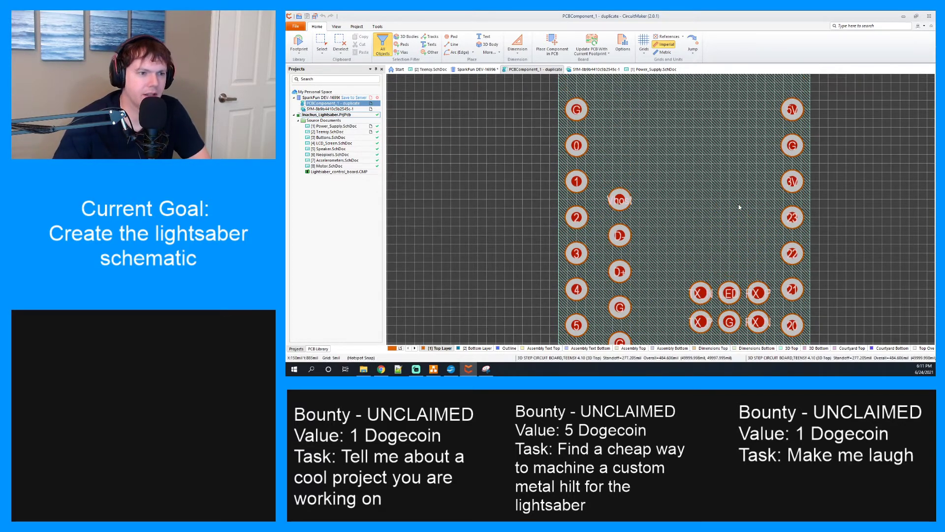
# Review the location, rotation and standoff height in the Teensy 4.1 3D body's properties, then dismiss them without applying changes
pyautogui.scroll(3, 738, 204)
pyautogui.click(629, 210)
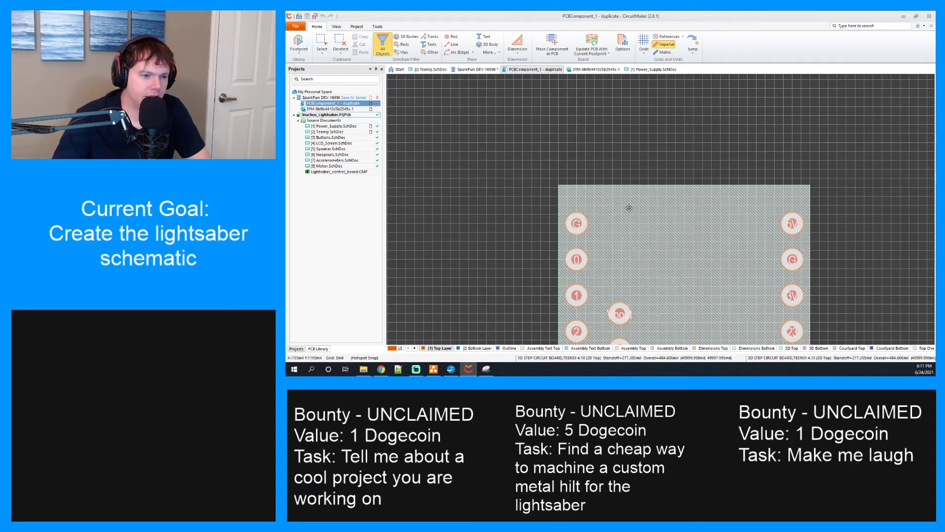
pyautogui.rightClick(629, 211)
pyautogui.click(664, 297)
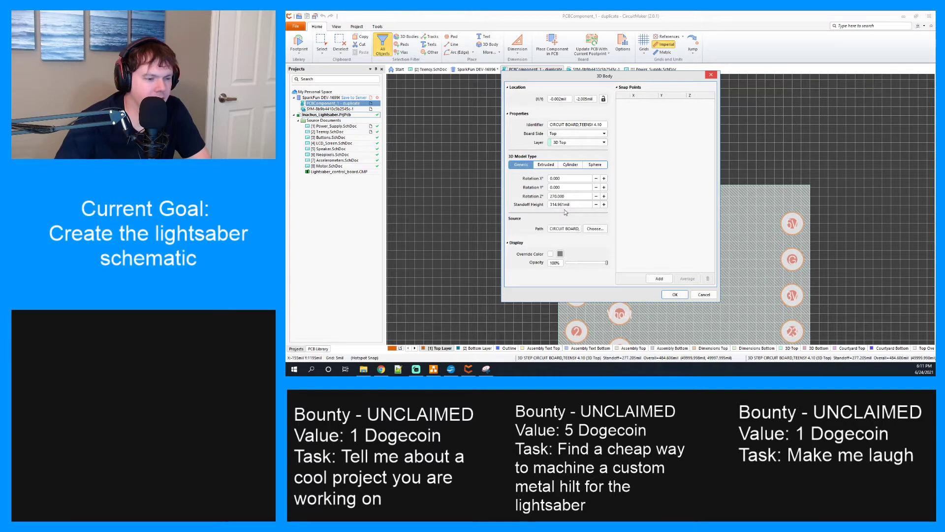
pyautogui.click(705, 294)
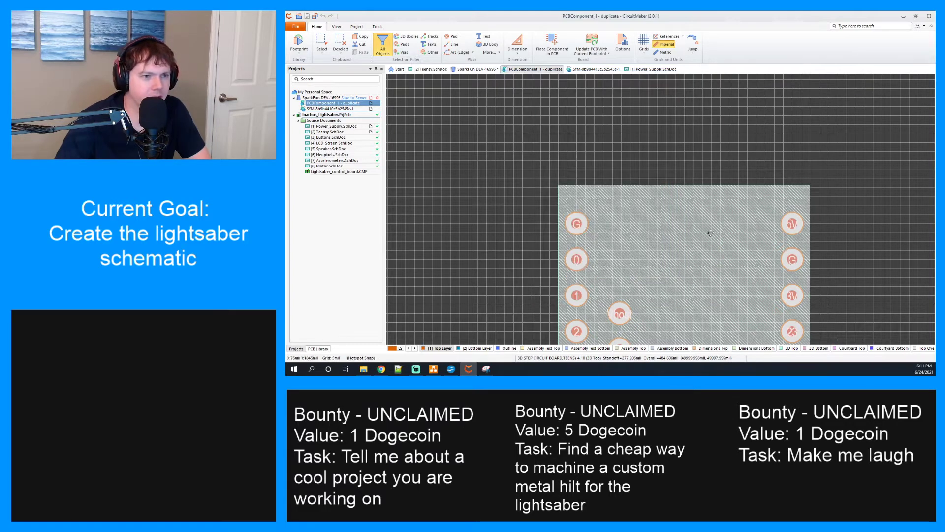
# Switch the footprint editor to metric units and recheck the Teensy 3D body's properties without applying changes
pyautogui.click(665, 52)
pyautogui.rightClick(673, 211)
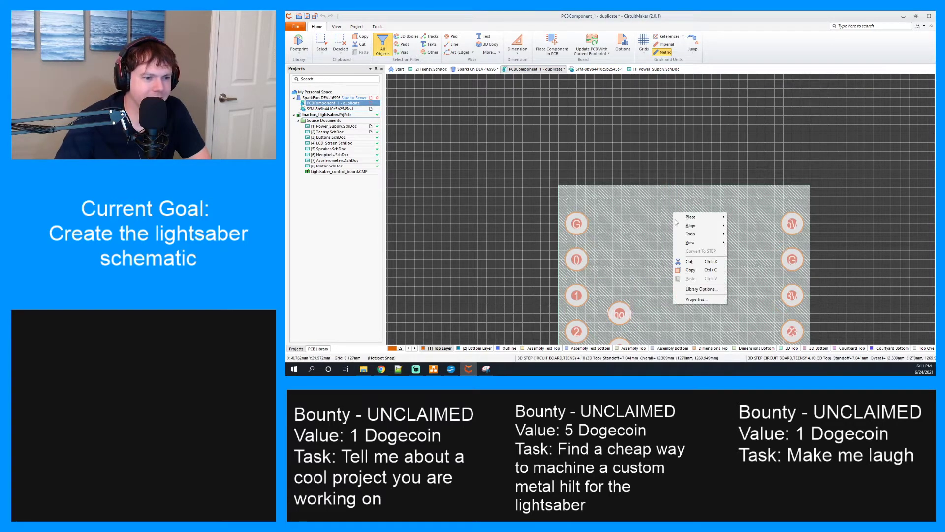
pyautogui.click(692, 299)
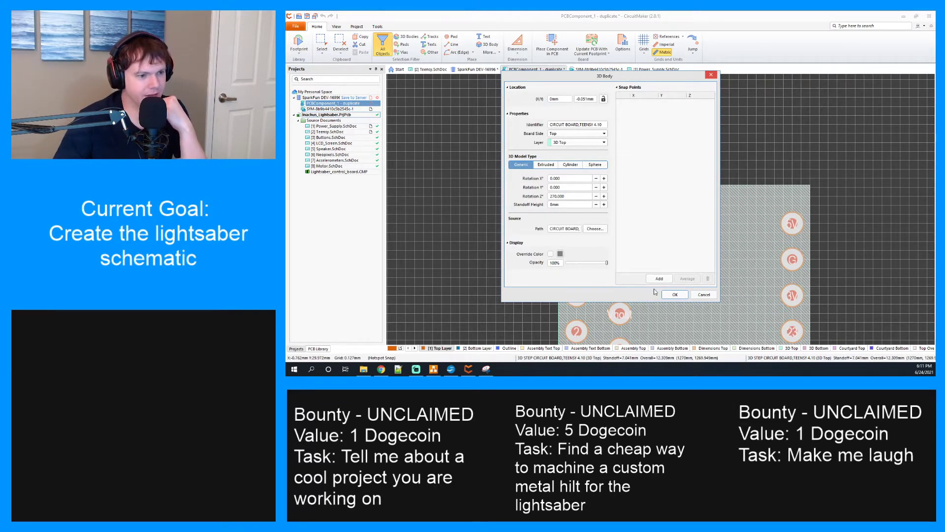
pyautogui.click(705, 294)
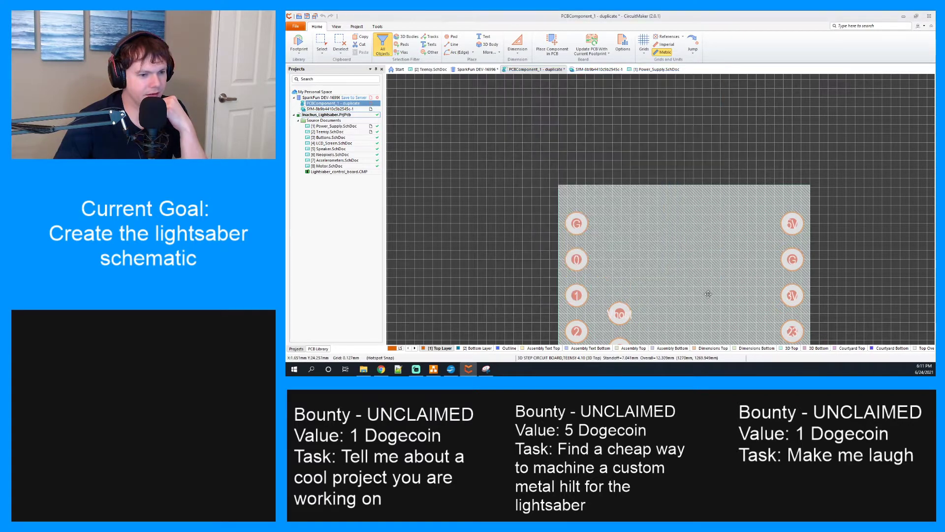
# View the footprint in 3D and examine the spacing between the Teensy board model and its pads from several angles
pyautogui.scroll(-5, 685, 274)
pyautogui.scroll(6, 686, 275)
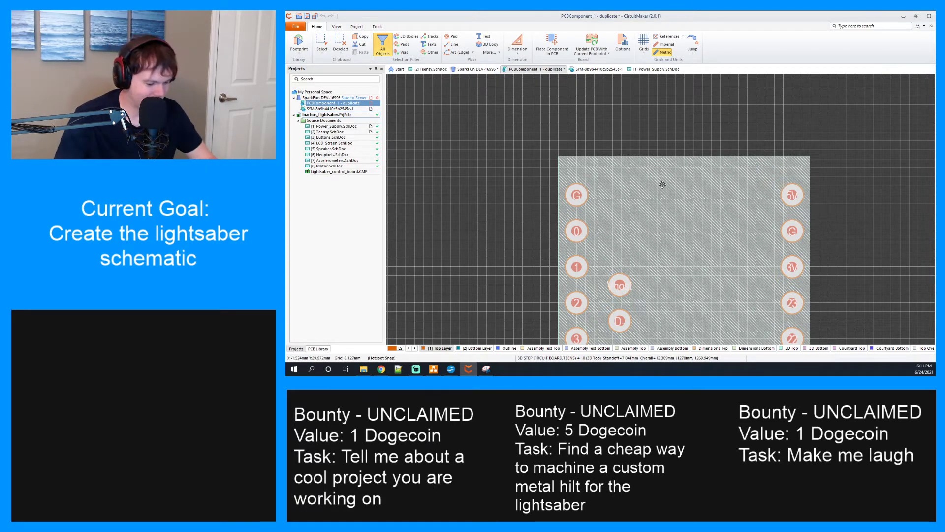
pyautogui.press('3')
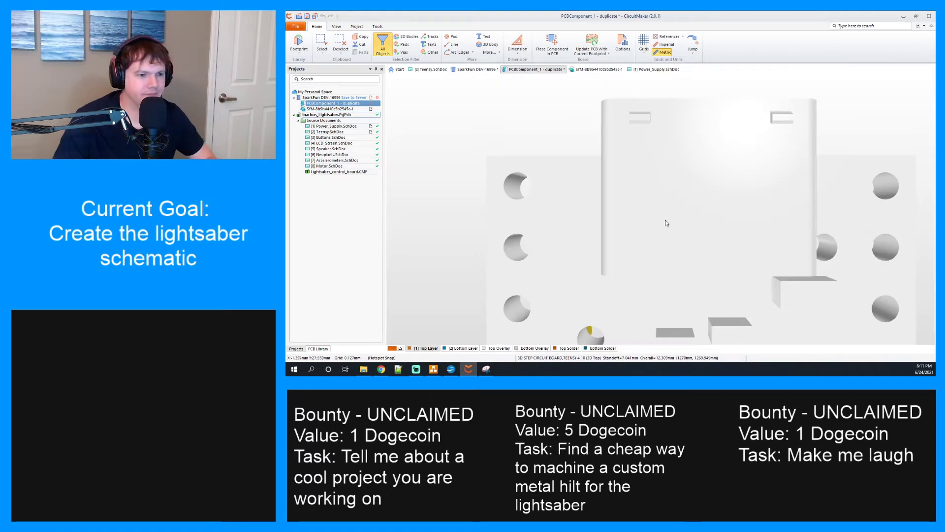
pyautogui.scroll(-3, 662, 258)
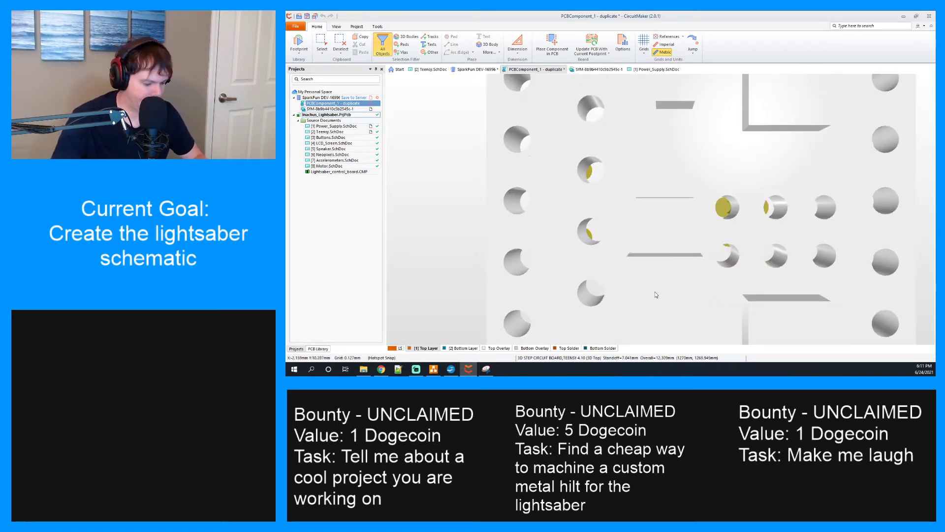
pyautogui.keyDown('shift'); pyautogui.moveTo(656, 295); pyautogui.dragTo(664, 170, button='right'); pyautogui.keyUp('shift')
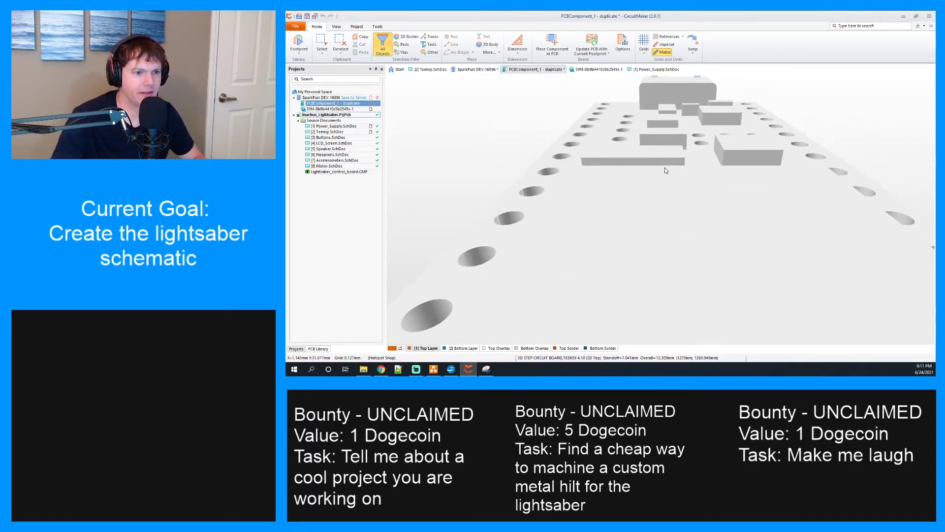
pyautogui.keyDown('ctrl'); pyautogui.scroll(3, 664, 168); pyautogui.keyUp('ctrl')
pyautogui.keyDown('ctrl'); pyautogui.scroll(-2, 664, 168); pyautogui.keyUp('ctrl')
pyautogui.moveTo(664, 168); pyautogui.dragTo(664, 202, button='middle')
pyautogui.moveTo(624, 213)
pyautogui.keyDown('shift'); pyautogui.mouseDown(button='right')
pyautogui.moveTo(747, 218)
pyautogui.moveTo(623, 207)
pyautogui.mouseUp(button='right'); pyautogui.keyUp('shift')
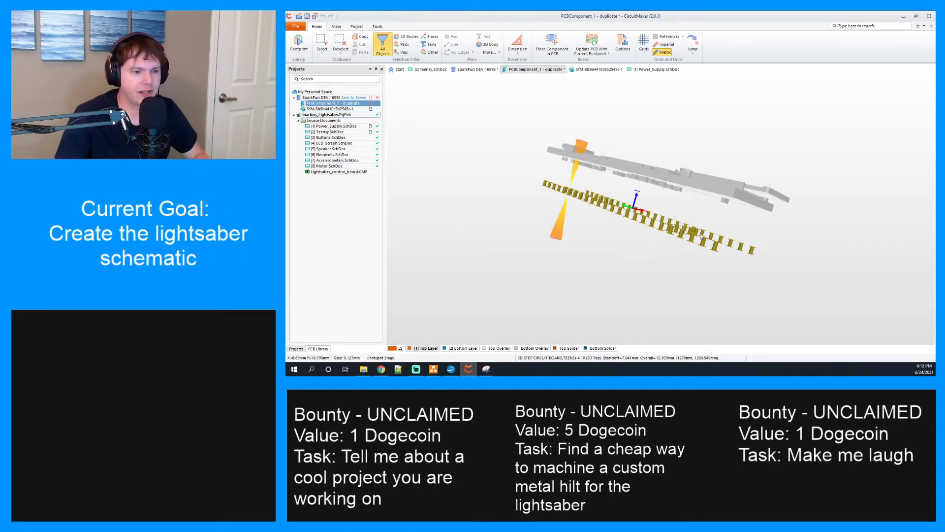
pyautogui.click(650, 192)
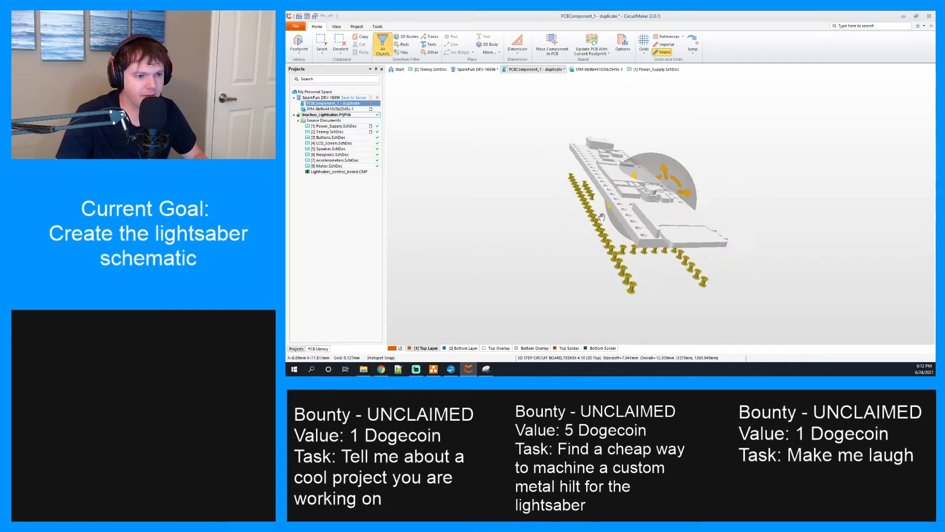
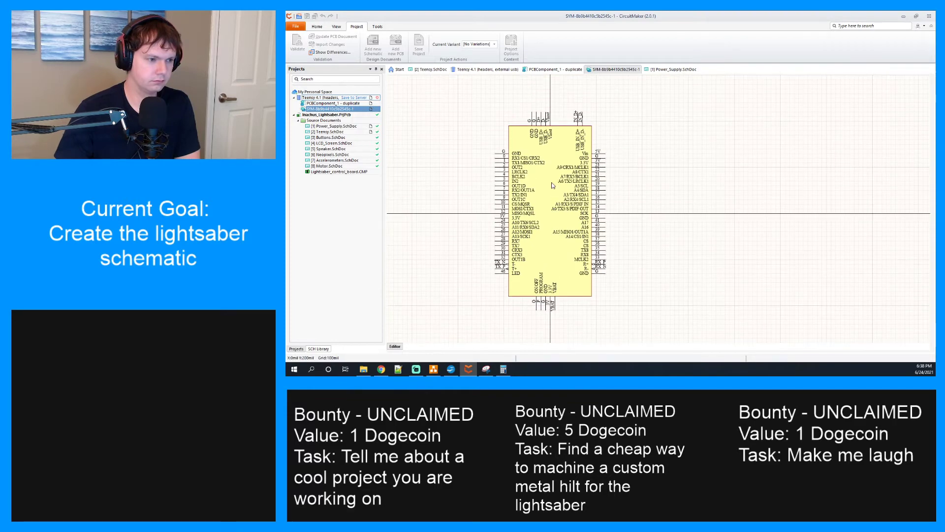
# Inspect the properties of the Teensy symbol's LED pin 46 and close them without changes
pyautogui.keyDown('ctrl'); pyautogui.scroll(3, 548, 212); pyautogui.keyUp('ctrl')
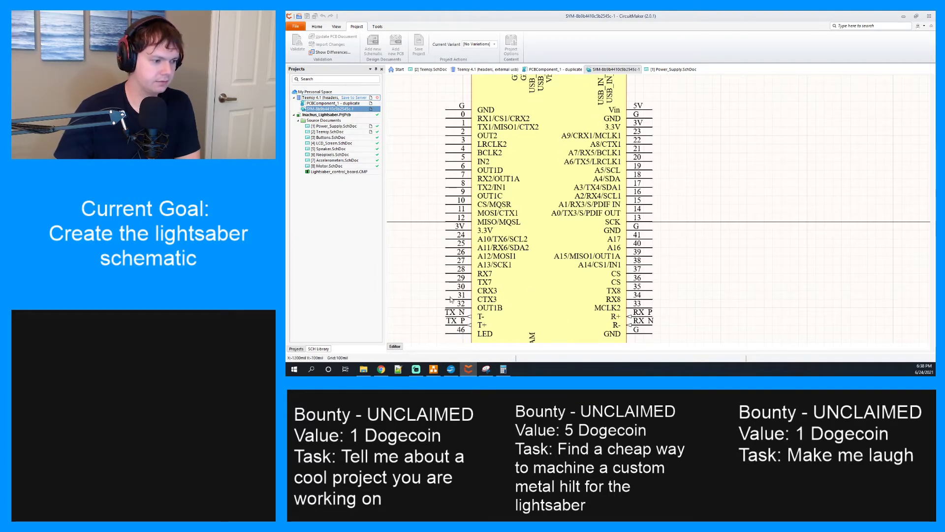
pyautogui.rightClick(454, 331)
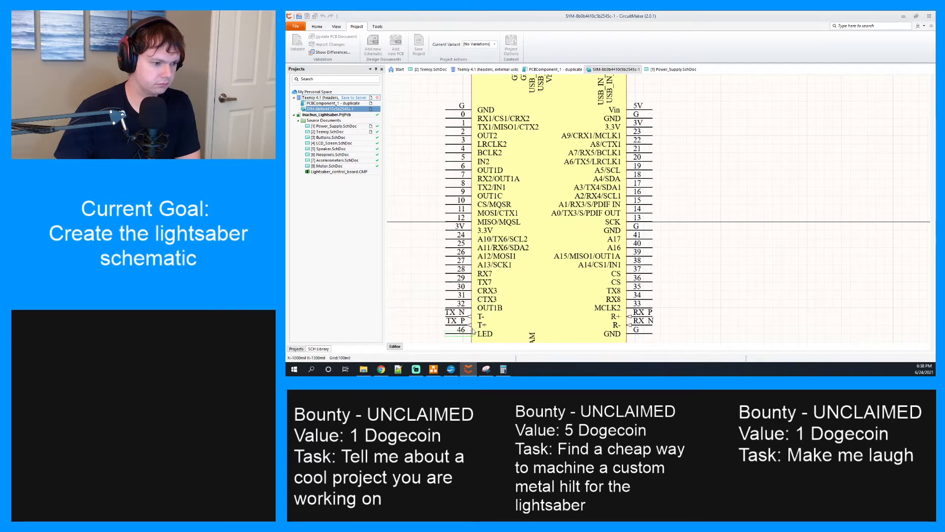
pyautogui.click(476, 327)
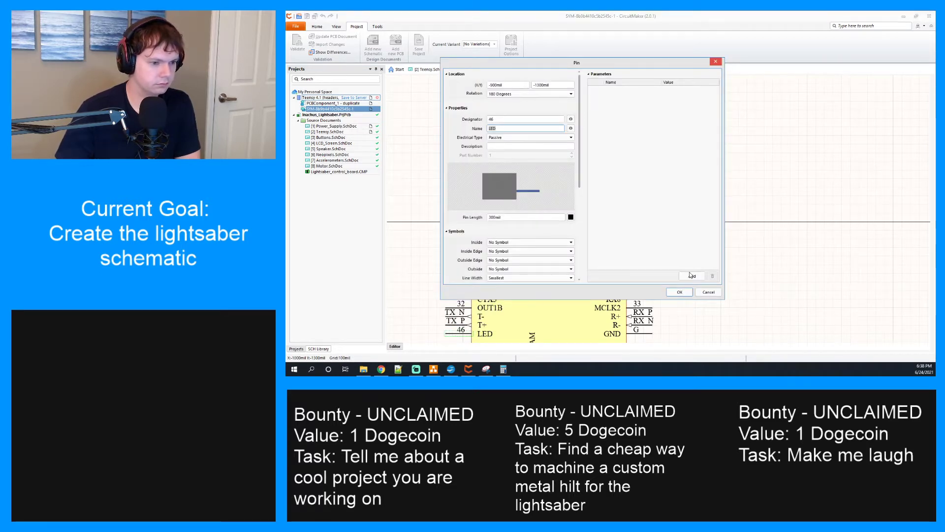
pyautogui.click(719, 293)
# Review the schematic compiler preferences from the Teensy symbol document and close them without changes
pyautogui.rightClick(702, 183)
pyautogui.moveTo(735, 254)
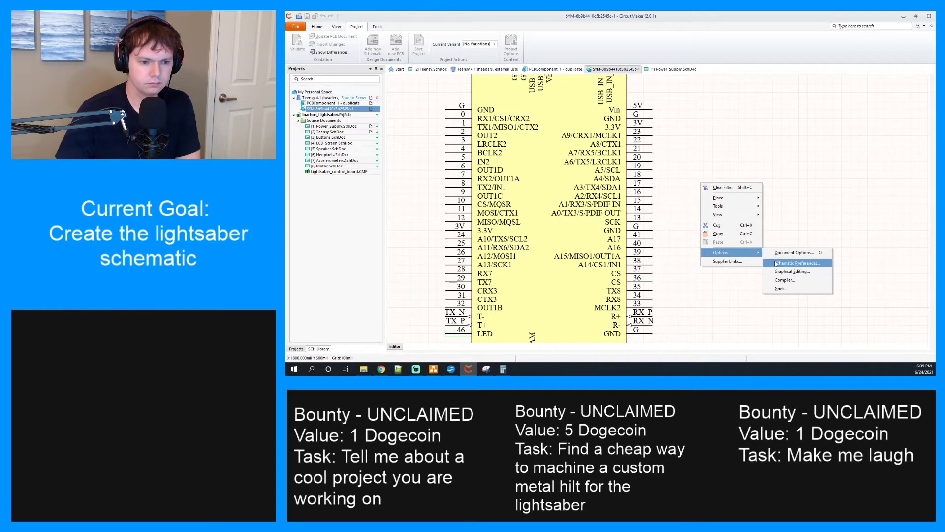
pyautogui.click(787, 283)
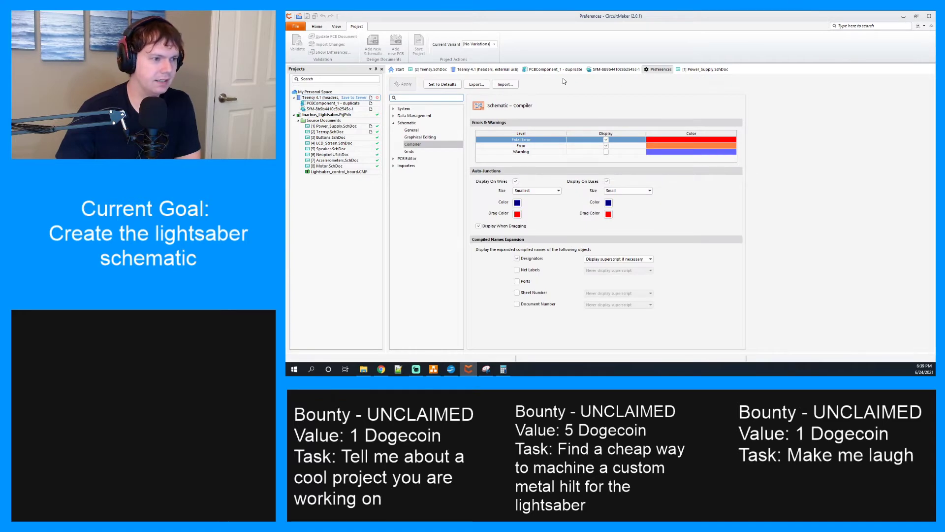
pyautogui.rightClick(660, 72)
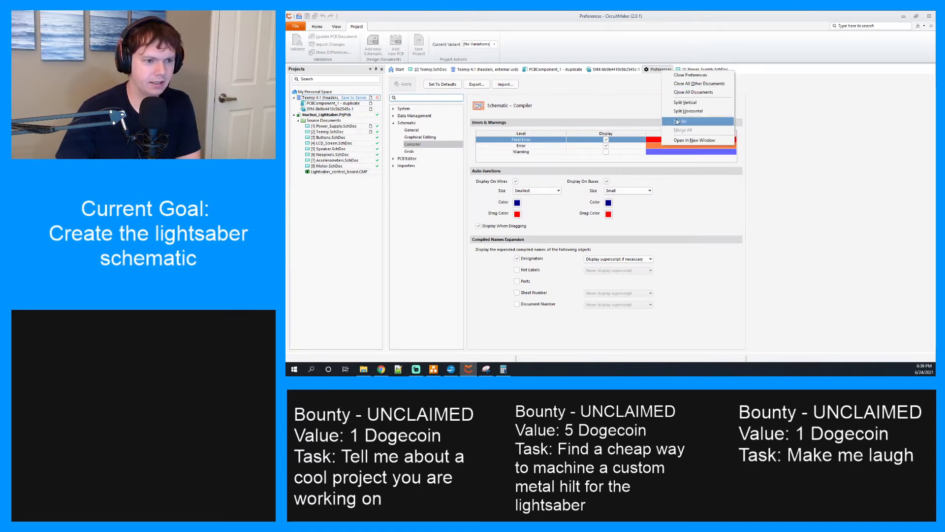
pyautogui.click(680, 78)
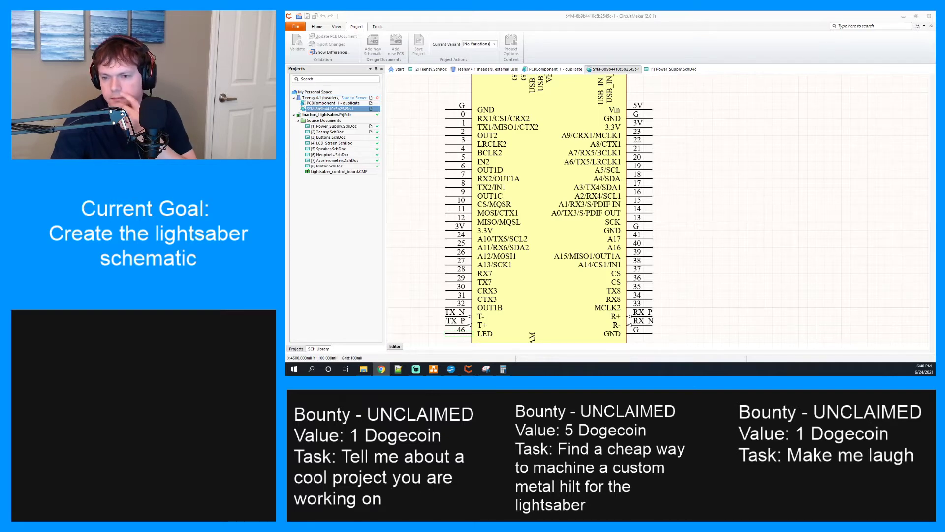
# Compare the Teensy 4.1 footprint's pad designators with the symbol's pins and the models attached to the component
pyautogui.click(551, 71)
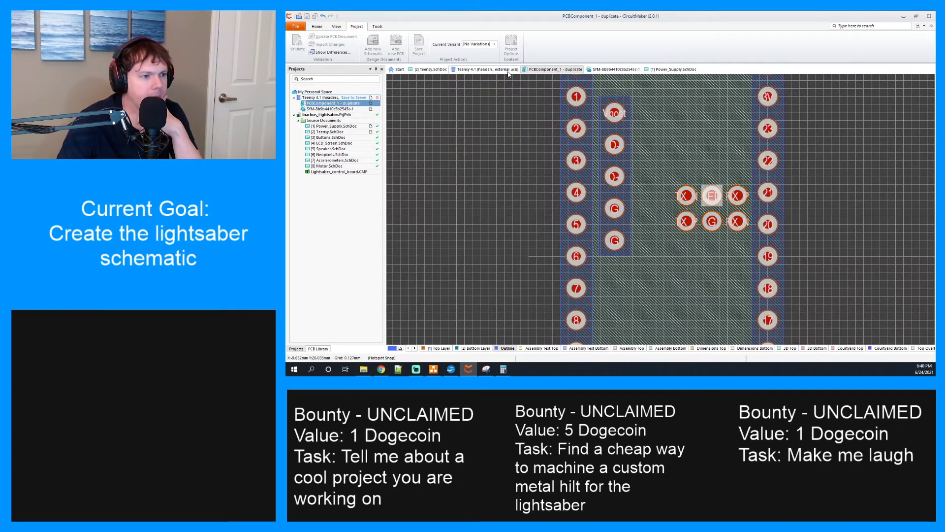
pyautogui.click(509, 72)
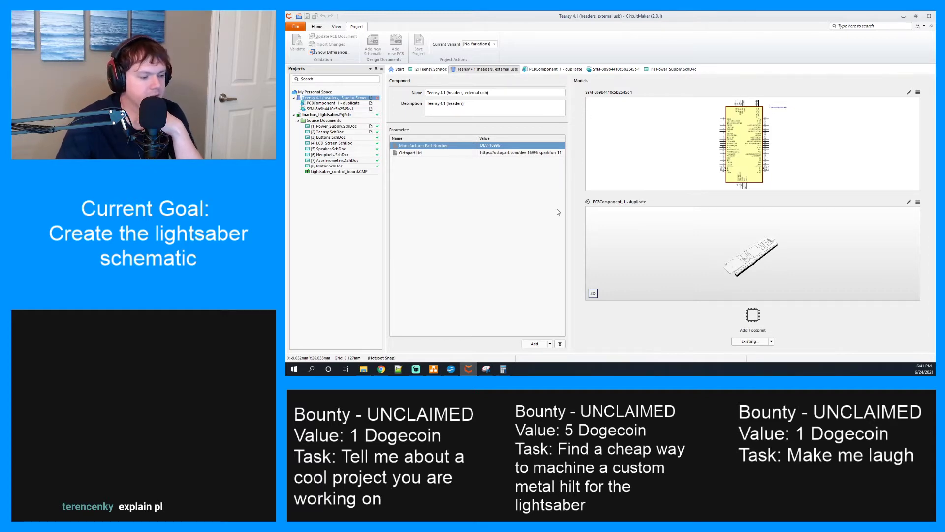
pyautogui.click(556, 72)
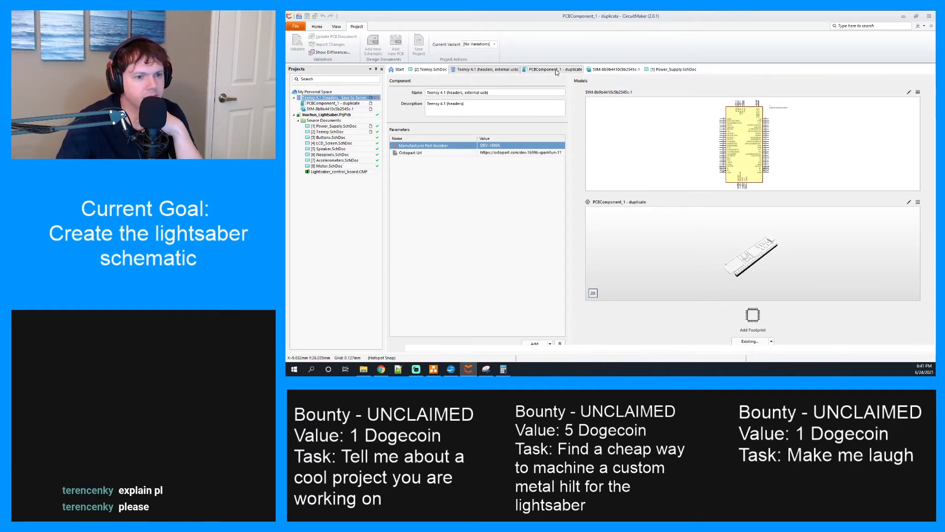
pyautogui.click(598, 69)
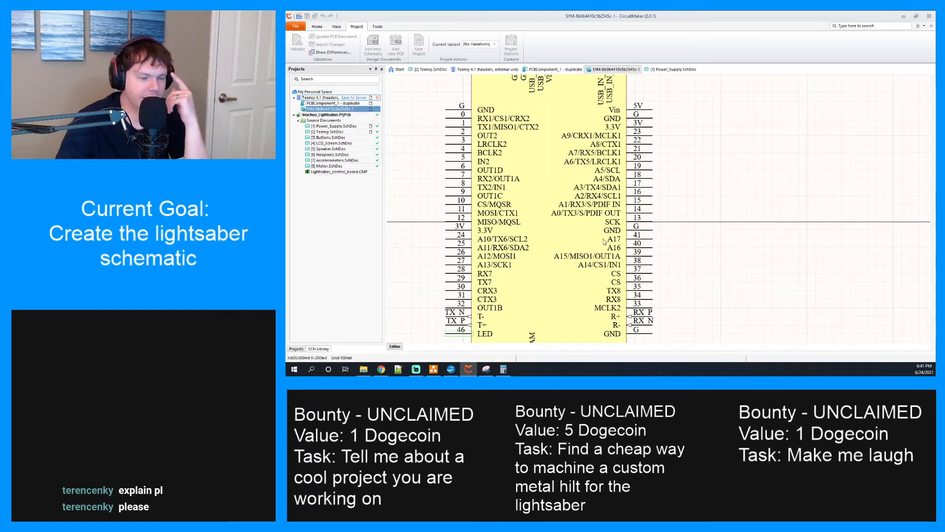
pyautogui.scroll(1, 625, 233)
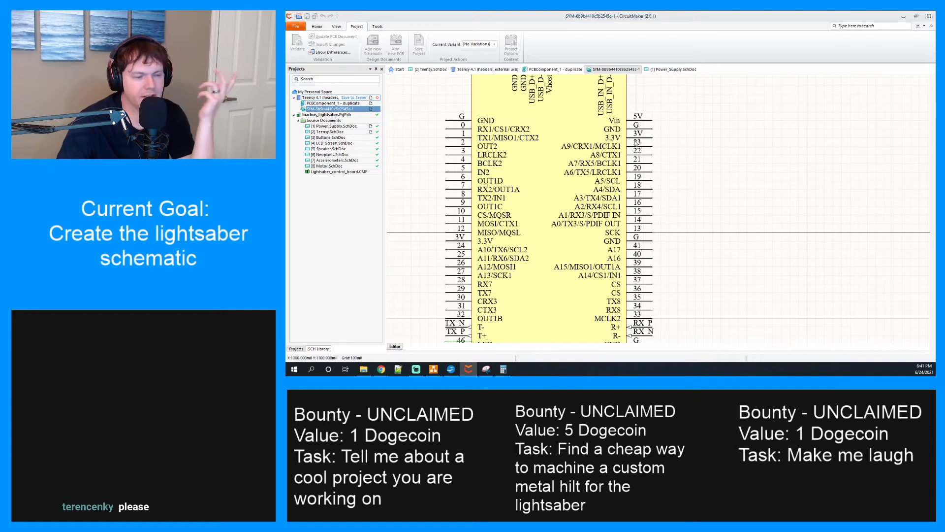
pyautogui.click(561, 69)
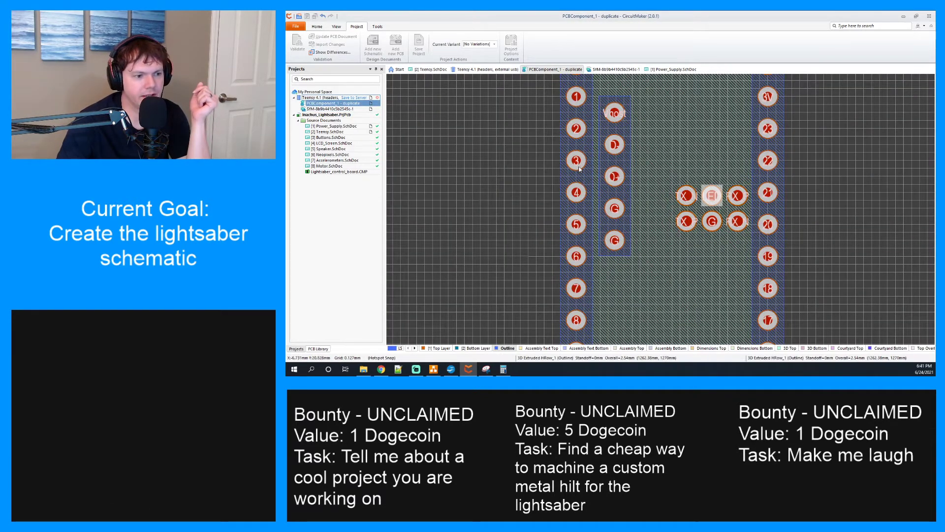
pyautogui.click(596, 69)
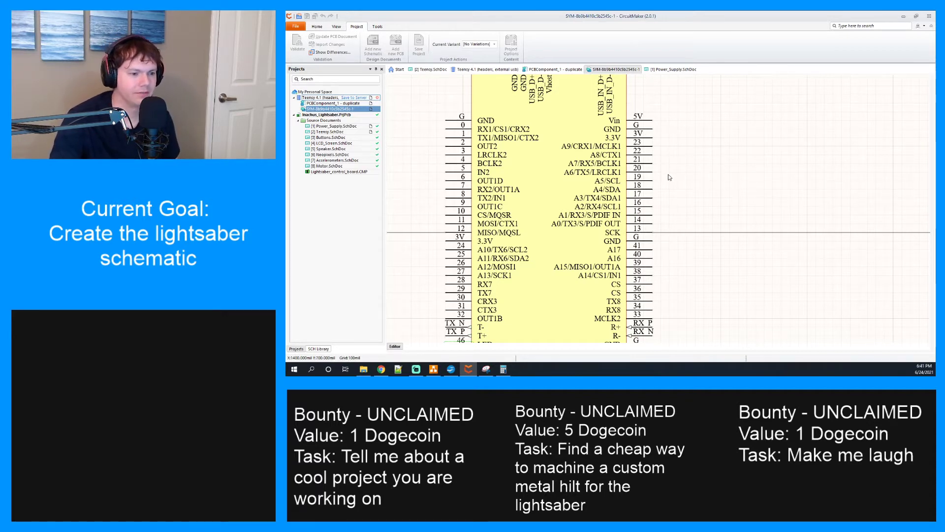
pyautogui.scroll(-1, 669, 178)
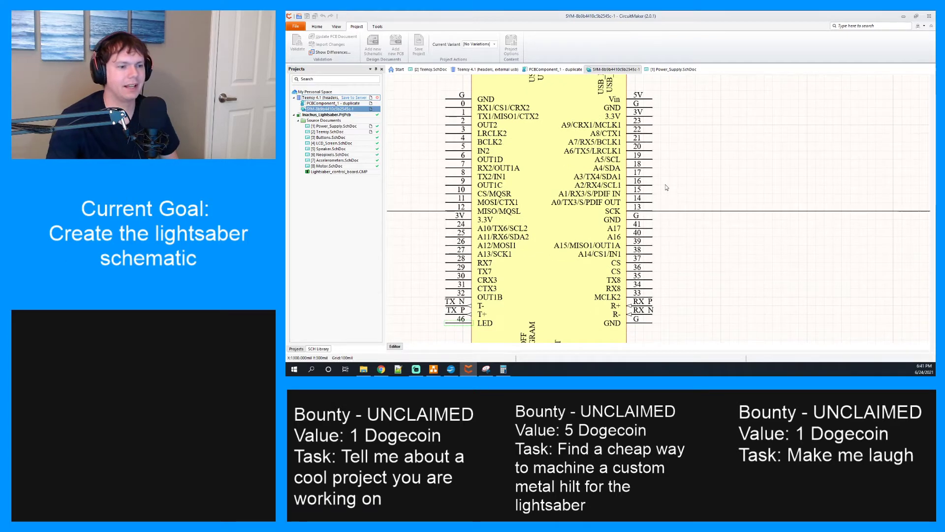
pyautogui.scroll(1, 666, 187)
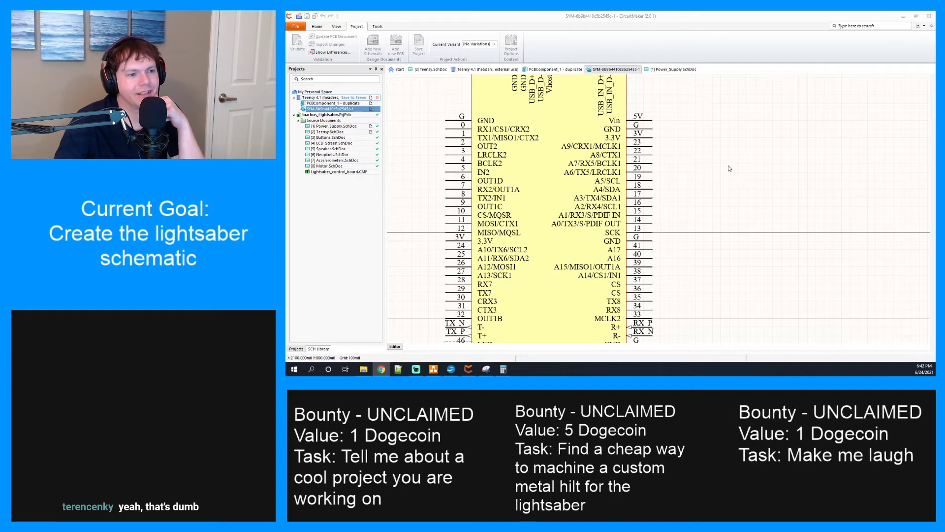
# Try to save the Teensy 4.1 component to the server, cancel the release, and make the validation messages fully readable
pyautogui.doubleClick(355, 97)
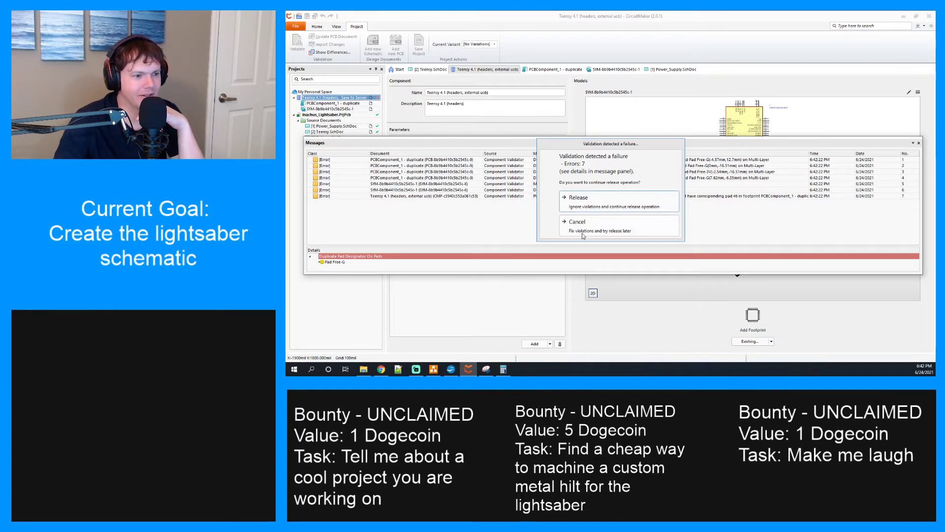
pyautogui.click(582, 228)
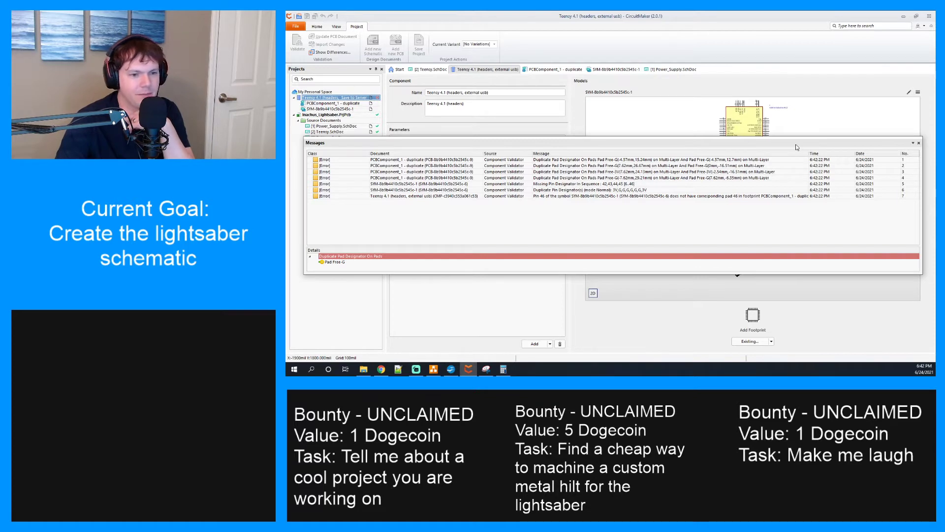
pyautogui.moveTo(808, 154); pyautogui.dragTo(888, 154)
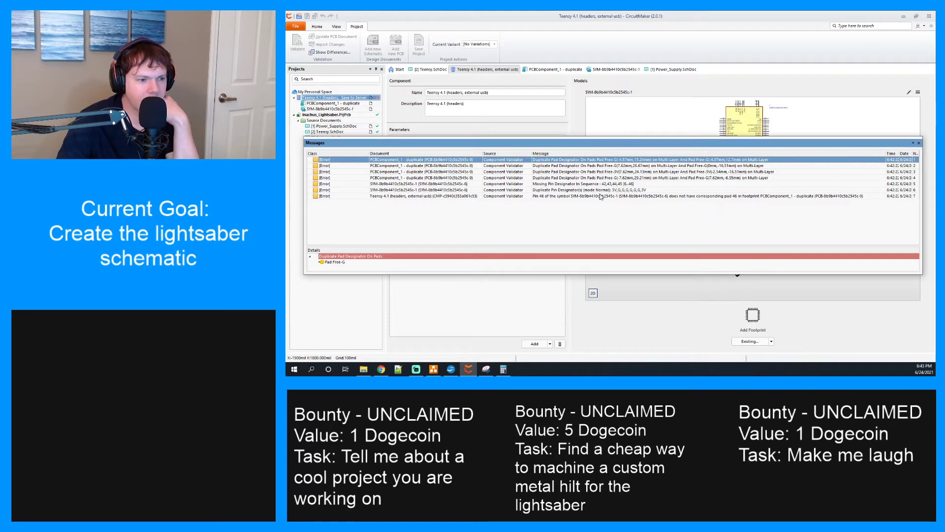
# Examine the symbol, pin and footprint details of the pin 46 validation error, then dismiss the messages
pyautogui.click(575, 197)
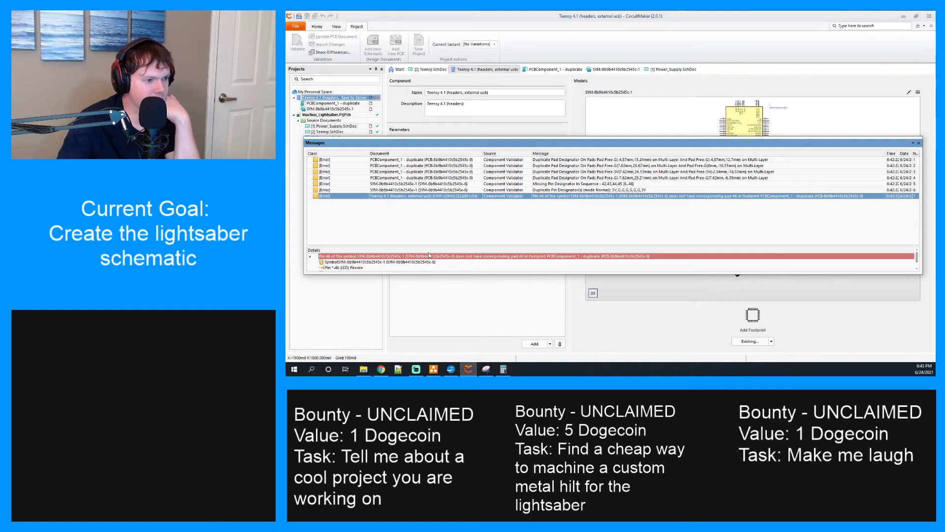
pyautogui.moveTo(431, 245); pyautogui.dragTo(437, 214)
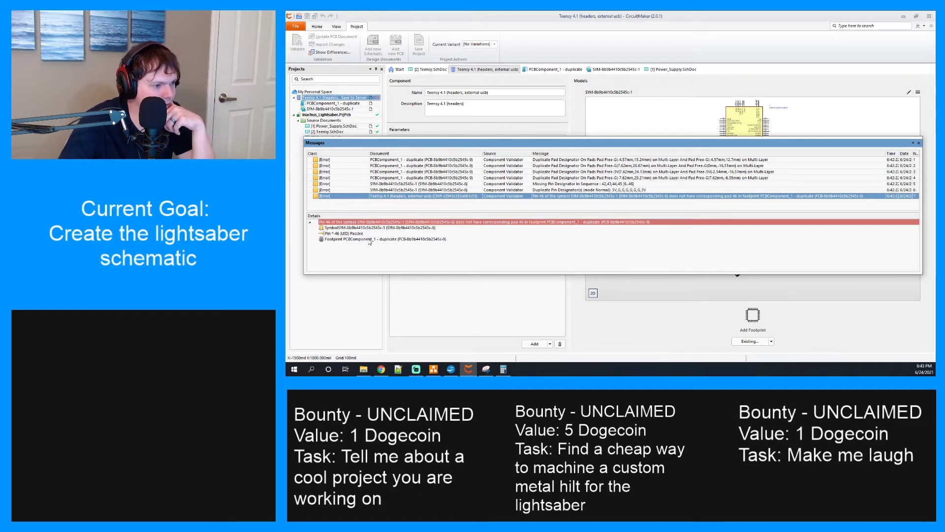
pyautogui.click(343, 234)
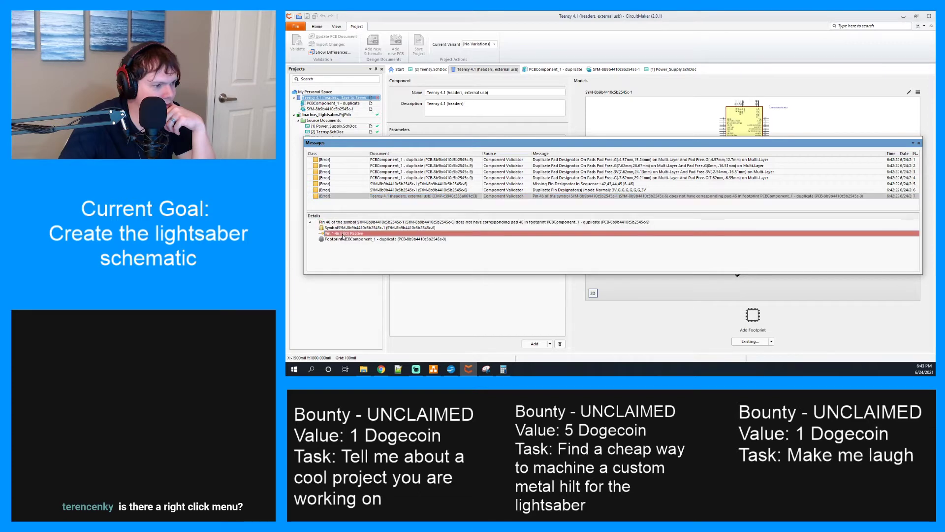
pyautogui.click(343, 240)
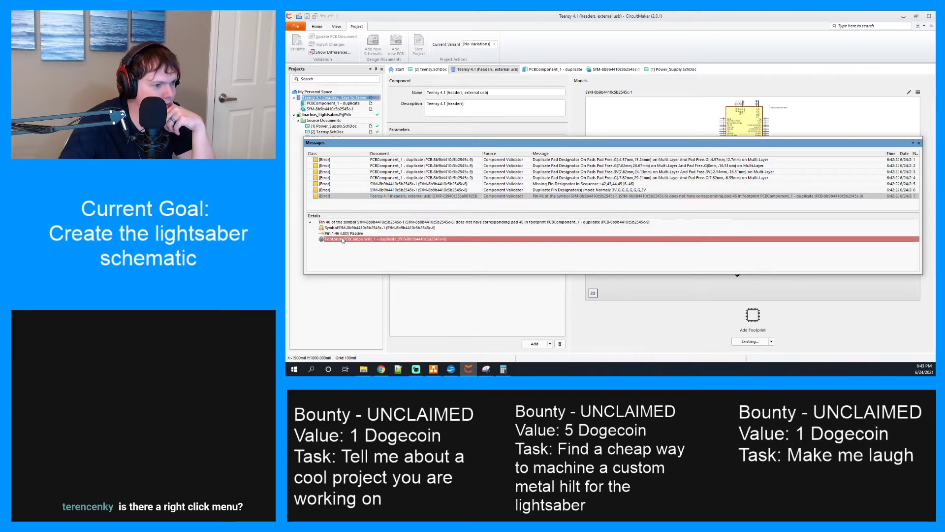
pyautogui.click(343, 228)
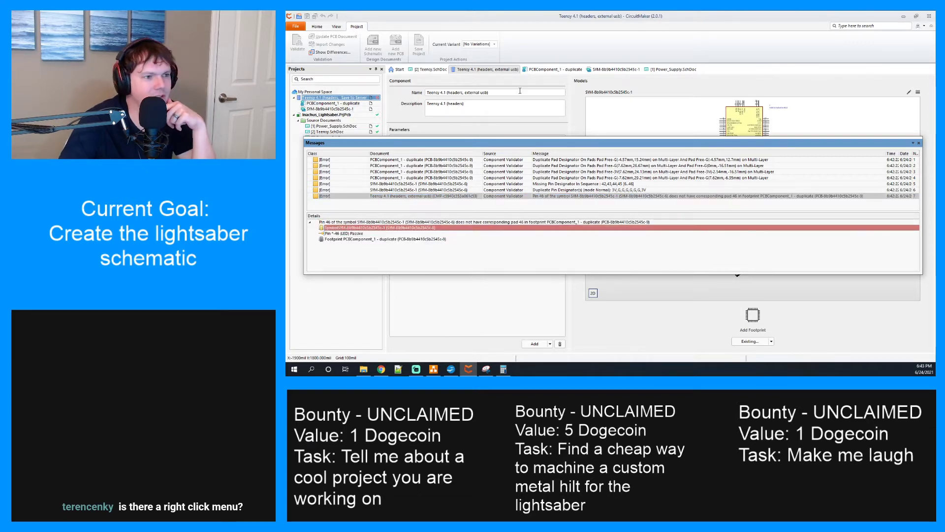
pyautogui.click(918, 143)
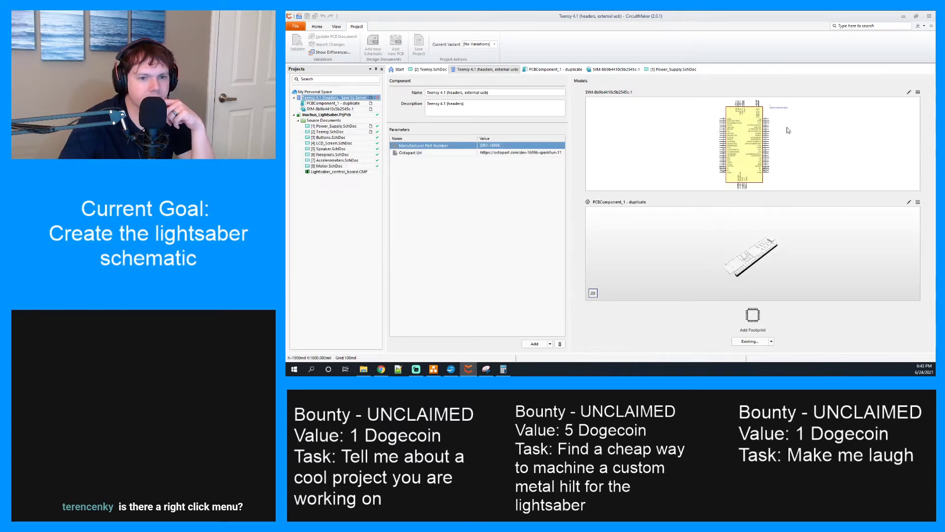
# Check the footprint and symbol documents again and review the schematic compiler's error and warning preferences without changing them
pyautogui.click(556, 69)
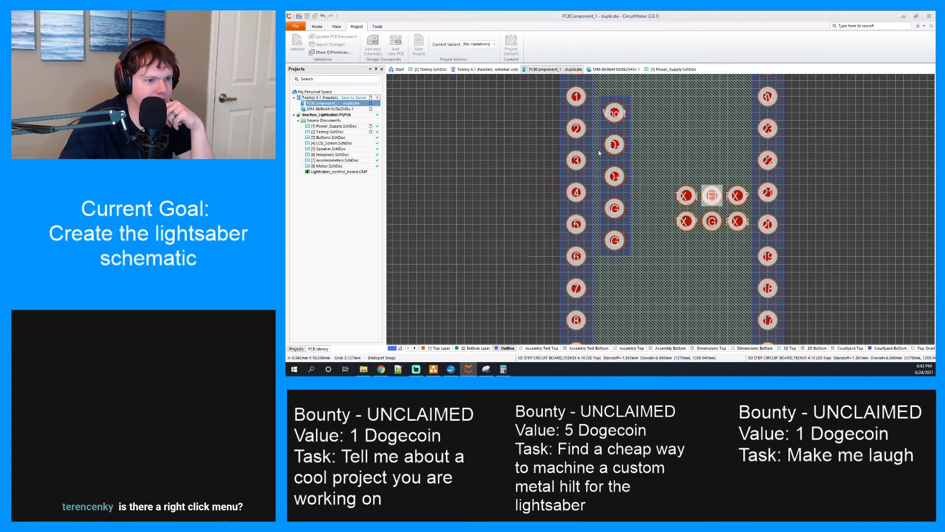
pyautogui.hotkey('ctrl', 'Tab')
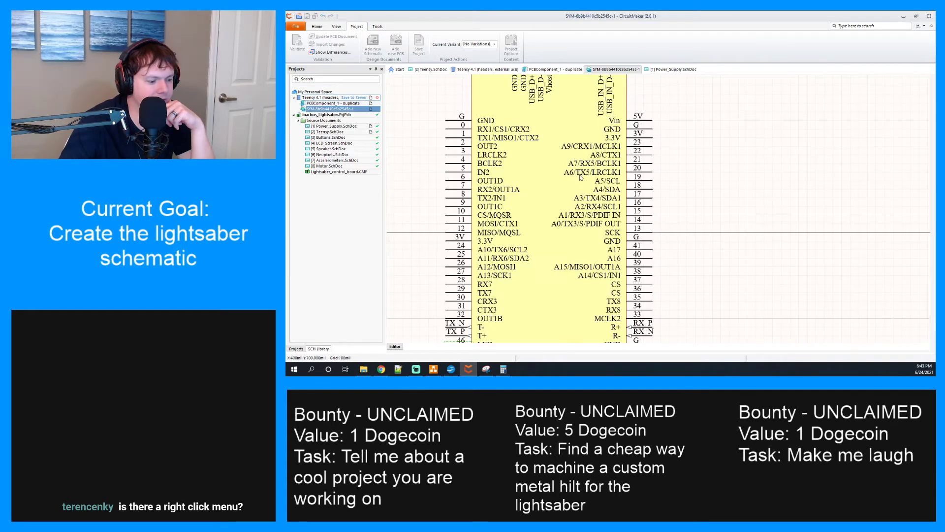
pyautogui.rightClick(644, 131)
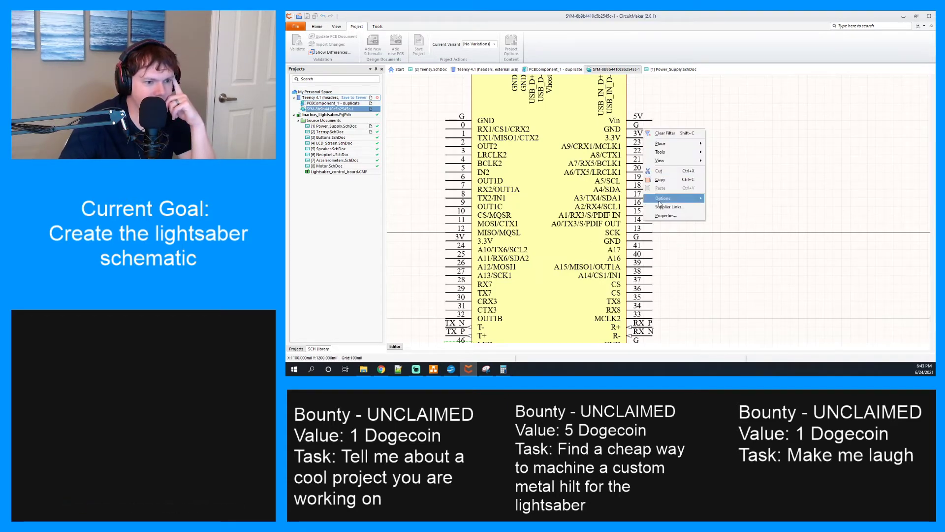
pyautogui.moveTo(660, 200)
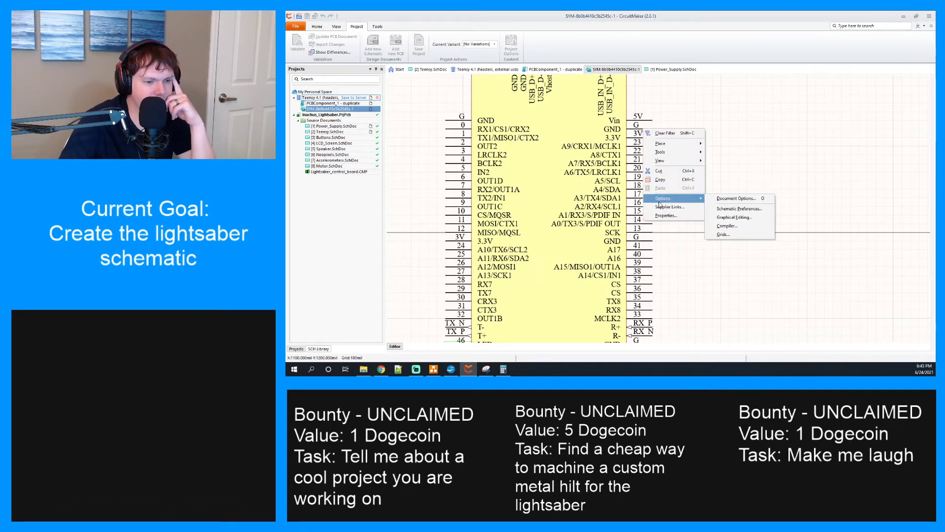
pyautogui.click(740, 227)
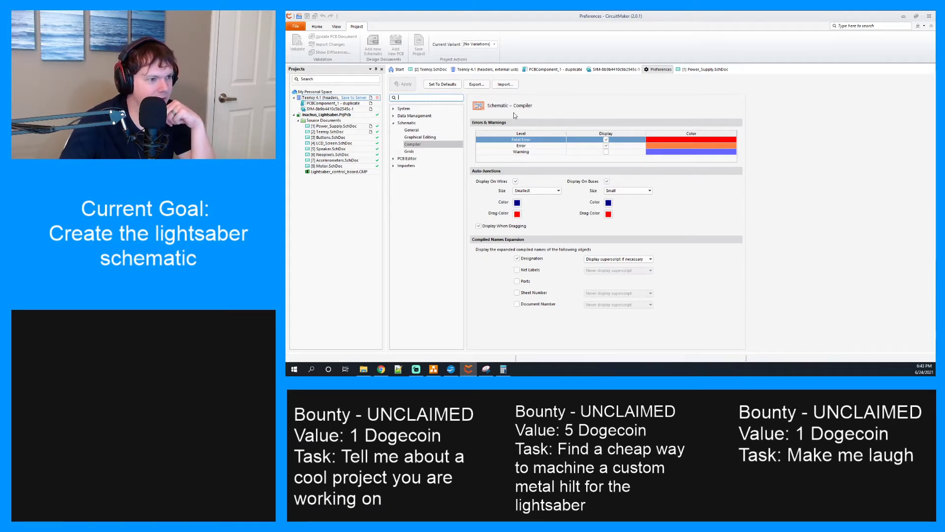
pyautogui.click(566, 70)
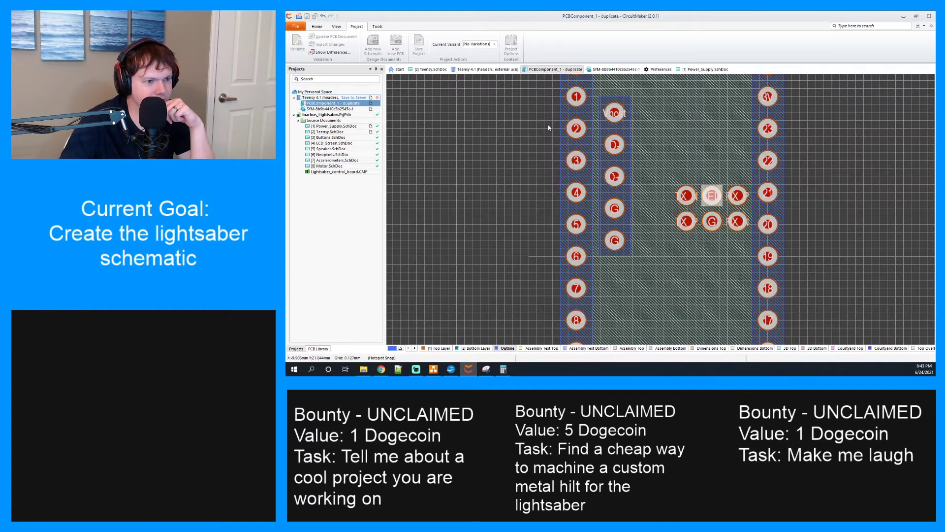
pyautogui.click(611, 70)
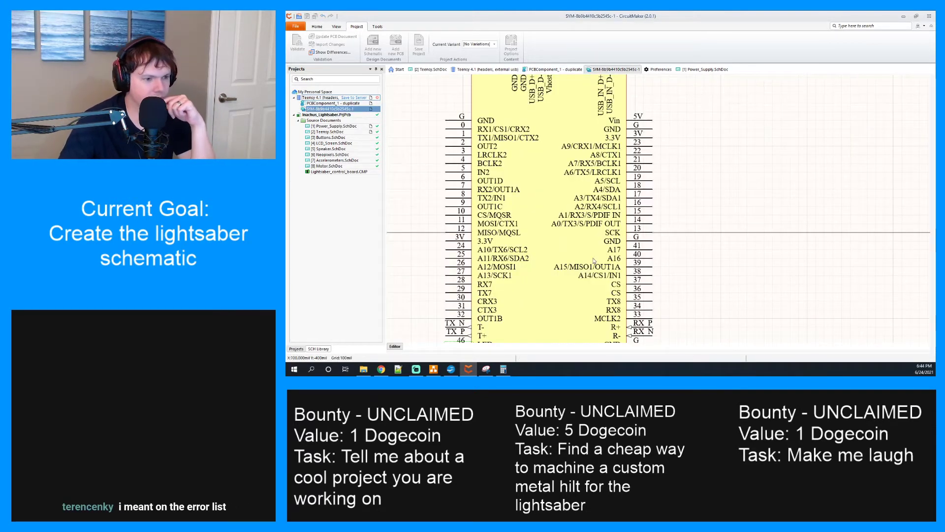
# Validate the Teensy 4.1 component through a server save without releasing it, and examine the options available for the error messages
pyautogui.click(354, 97)
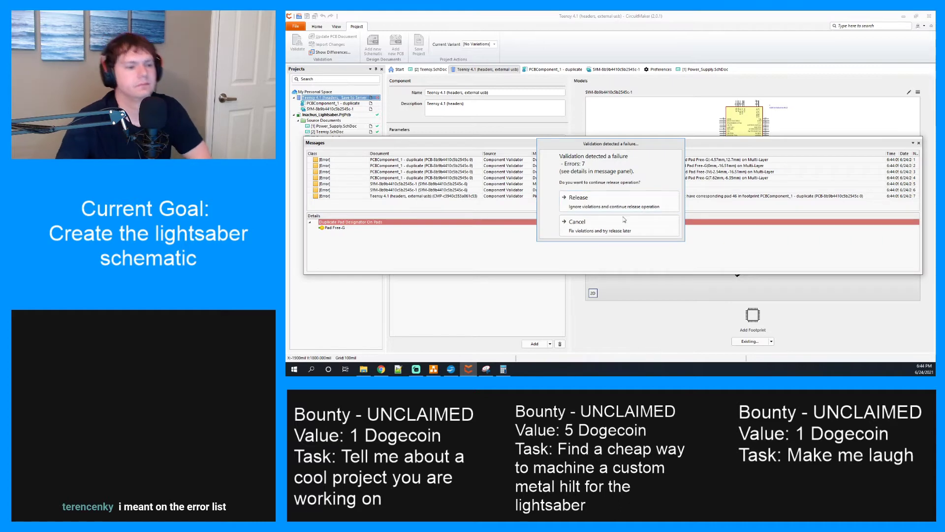
pyautogui.click(615, 227)
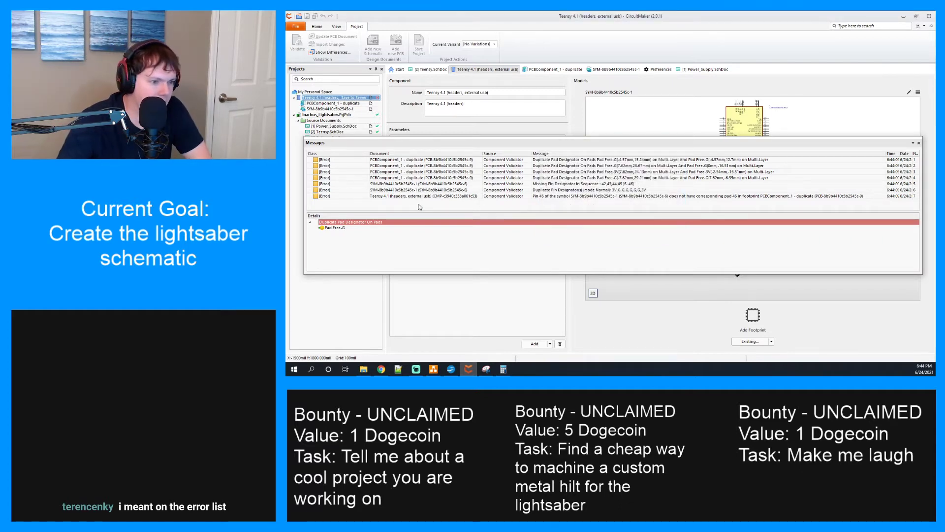
pyautogui.click(365, 196)
pyautogui.click(370, 161)
pyautogui.rightClick(370, 161)
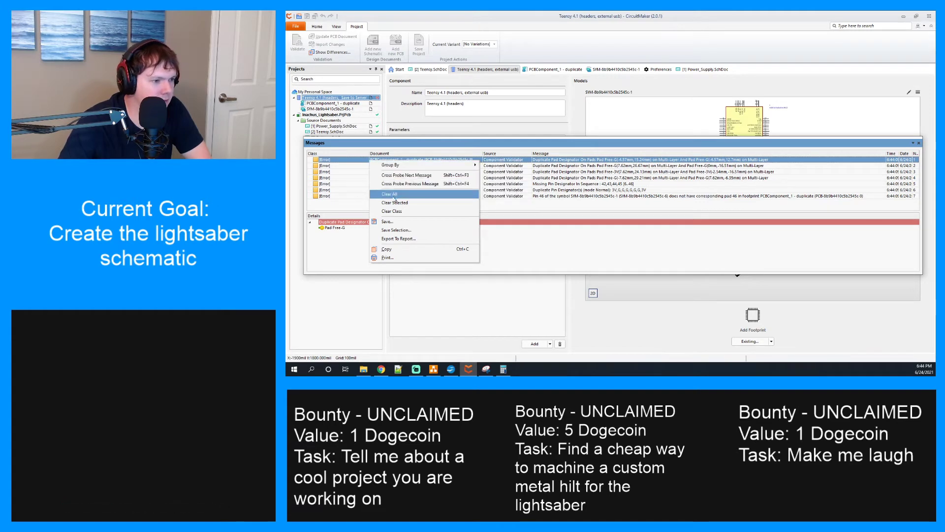
pyautogui.click(359, 240)
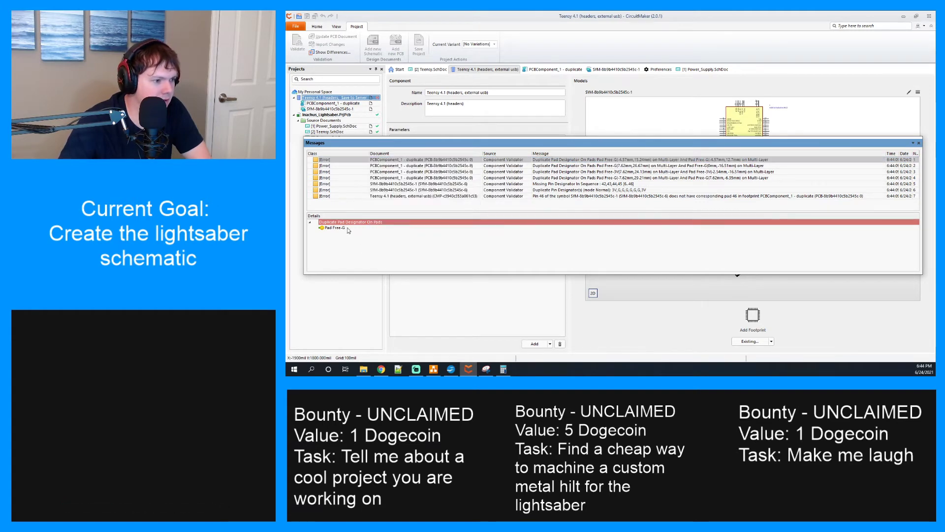
pyautogui.rightClick(348, 228)
pyautogui.rightClick(345, 222)
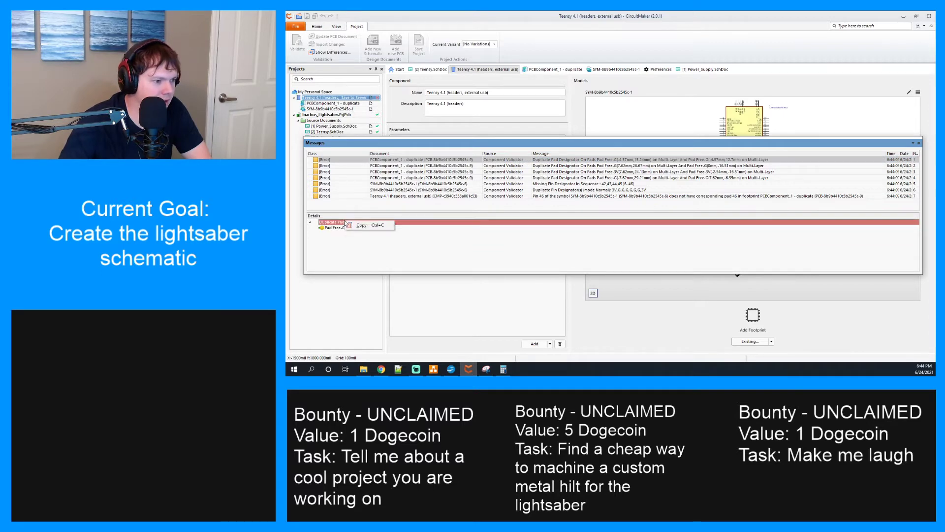
pyautogui.rightClick(349, 158)
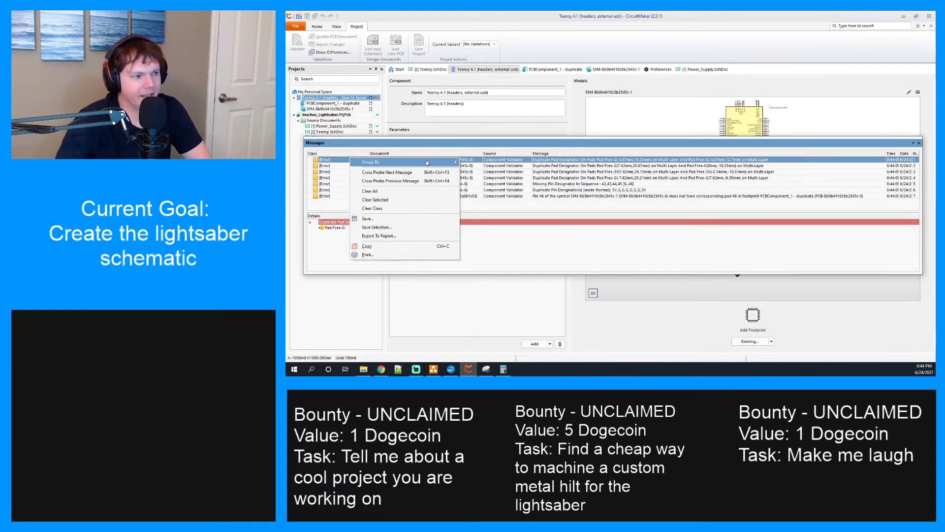
pyautogui.moveTo(426, 163)
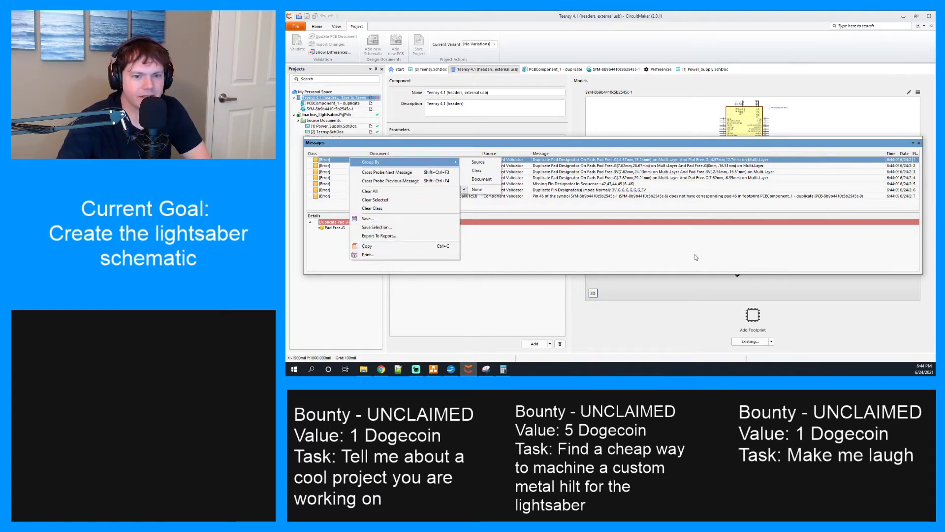
pyautogui.click(662, 227)
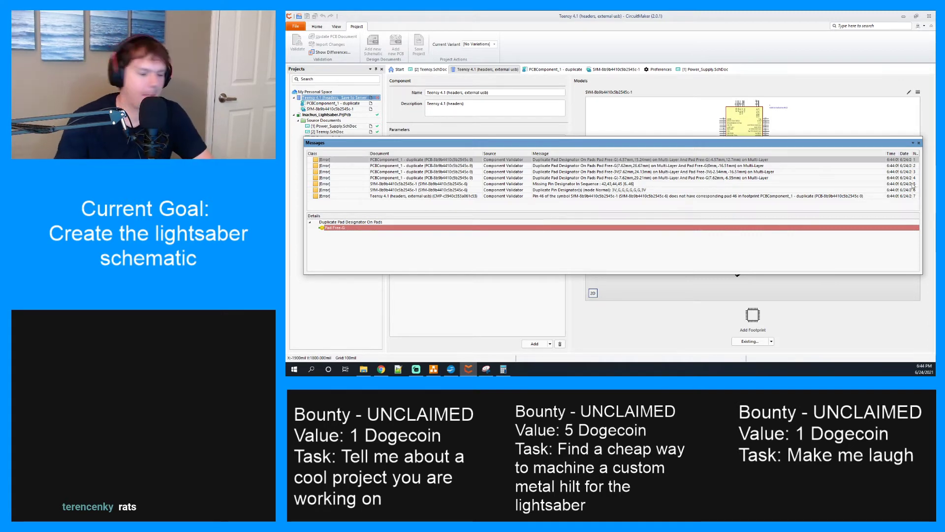
pyautogui.click(919, 143)
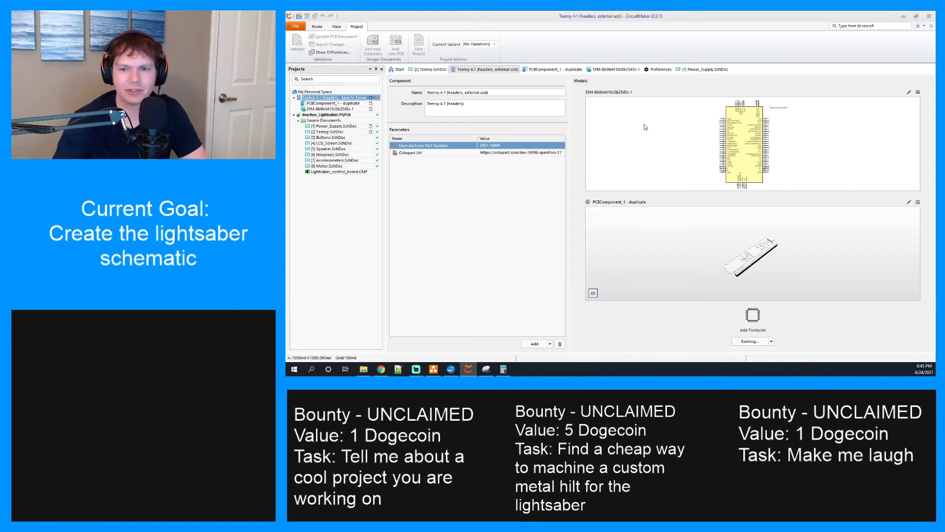
# Compare the symbol's LED pin with the designator of the matching LED pad in the footprint
pyautogui.click(552, 69)
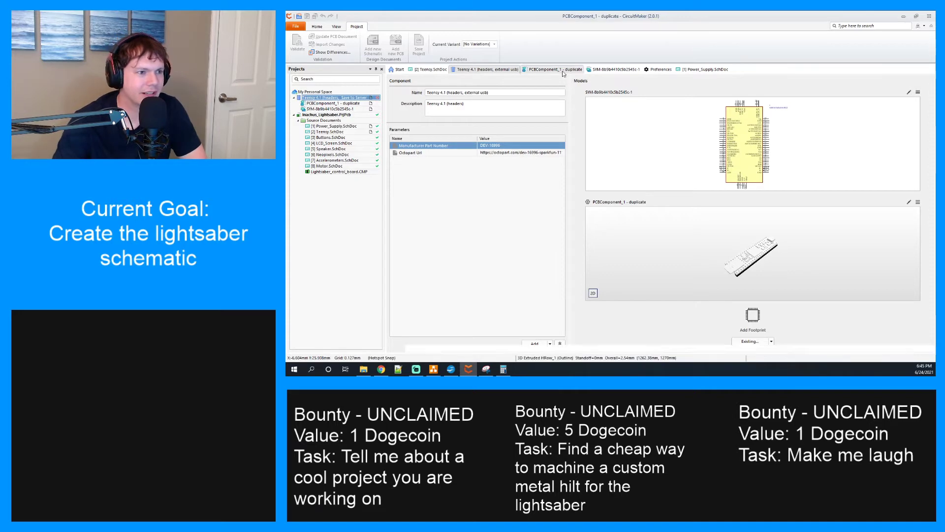
pyautogui.click(615, 70)
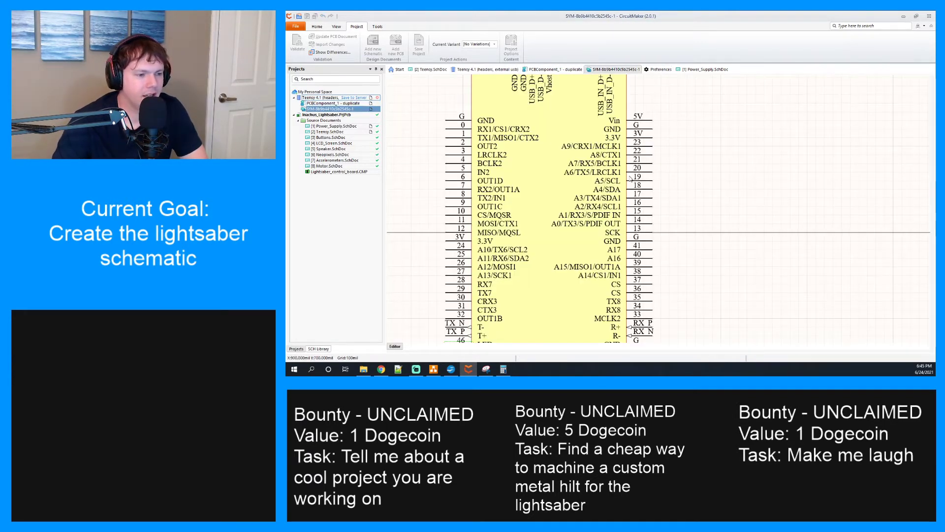
pyautogui.scroll(-1, 631, 179)
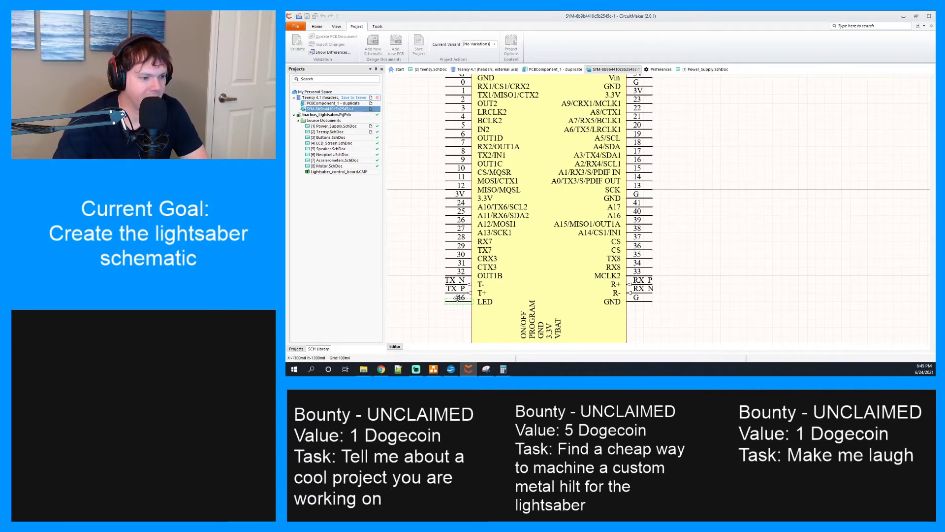
pyautogui.click(561, 70)
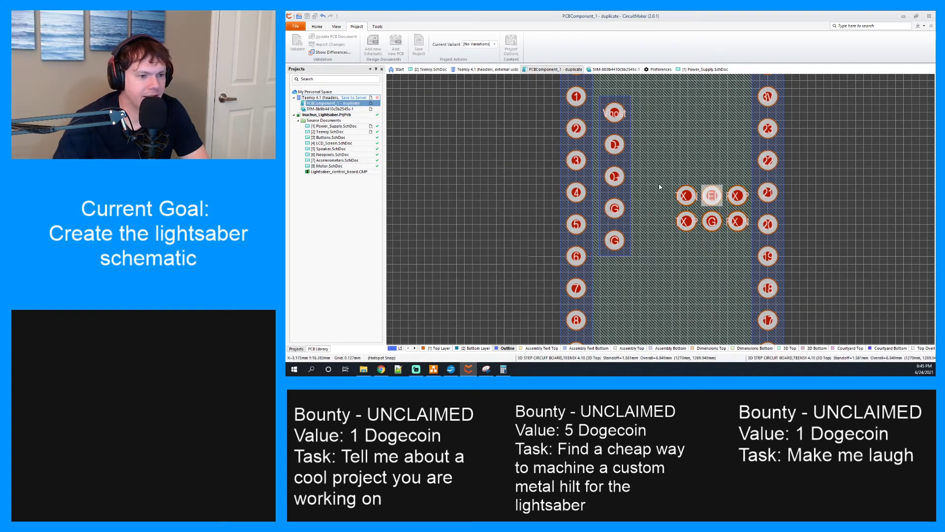
pyautogui.rightClick(710, 196)
pyautogui.click(732, 279)
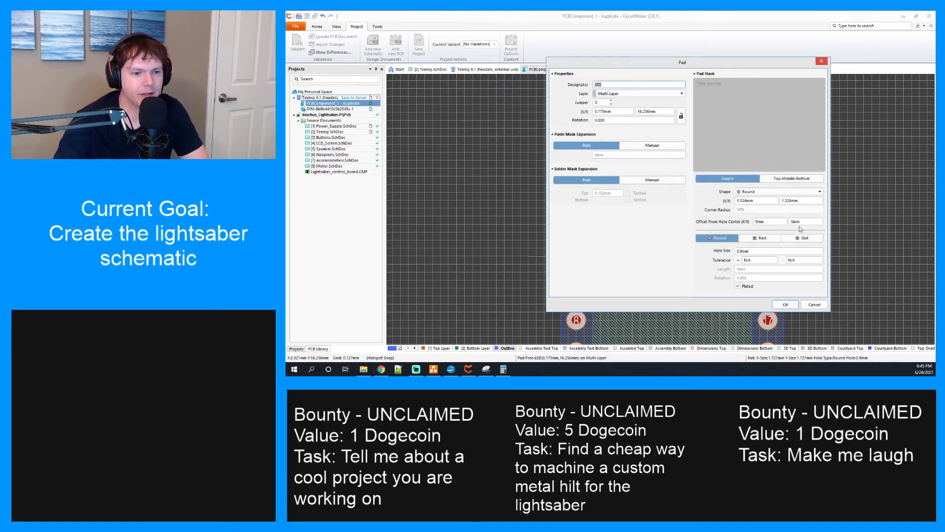
pyautogui.click(785, 304)
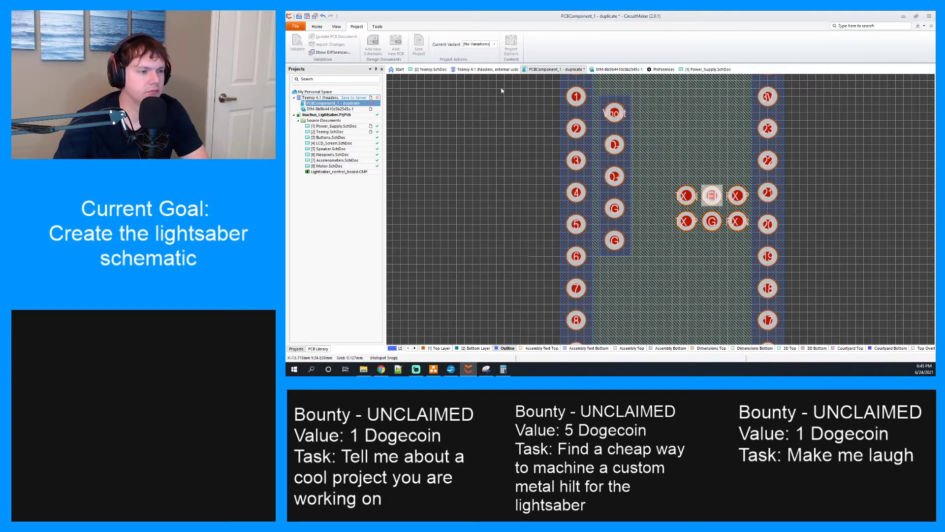
# Change the designator of the symbol's LED pin to LED and save the symbol document
pyautogui.click(488, 70)
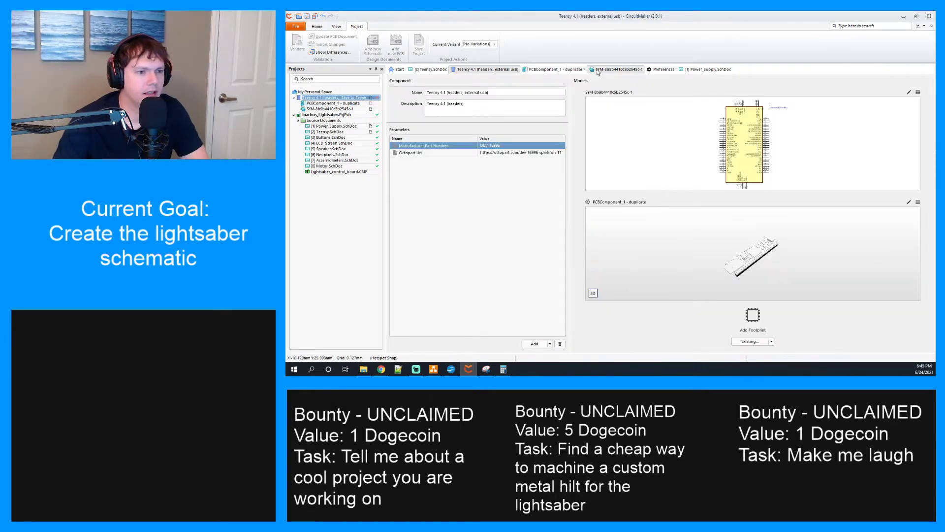
pyautogui.click(598, 70)
pyautogui.scroll(-3, 482, 244)
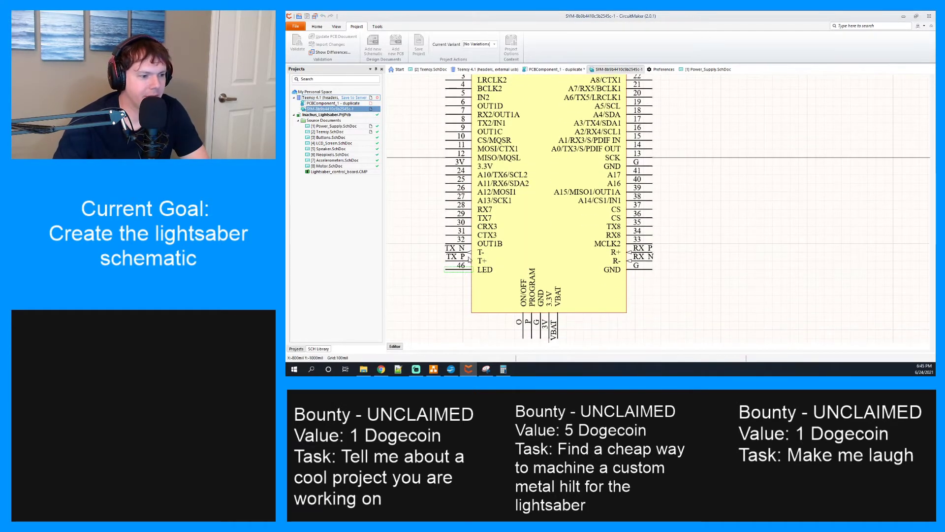
pyautogui.rightClick(450, 270)
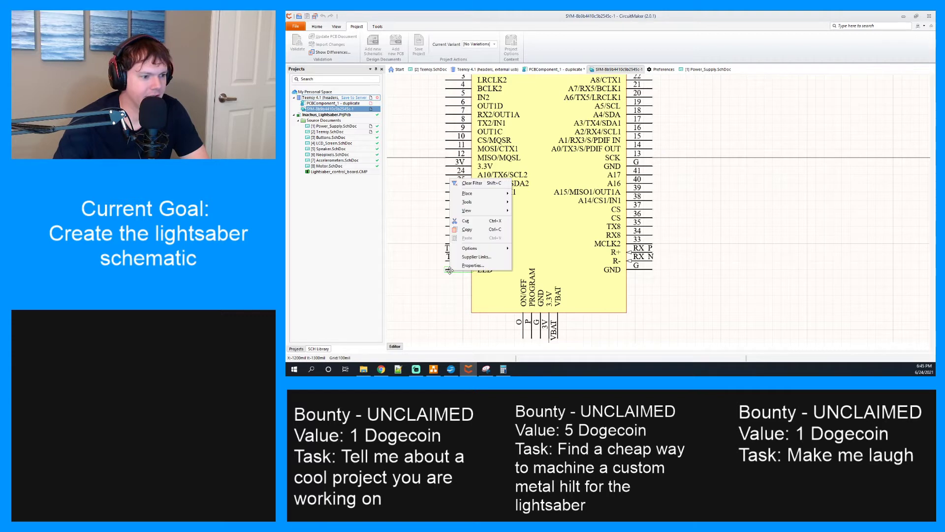
pyautogui.click(467, 266)
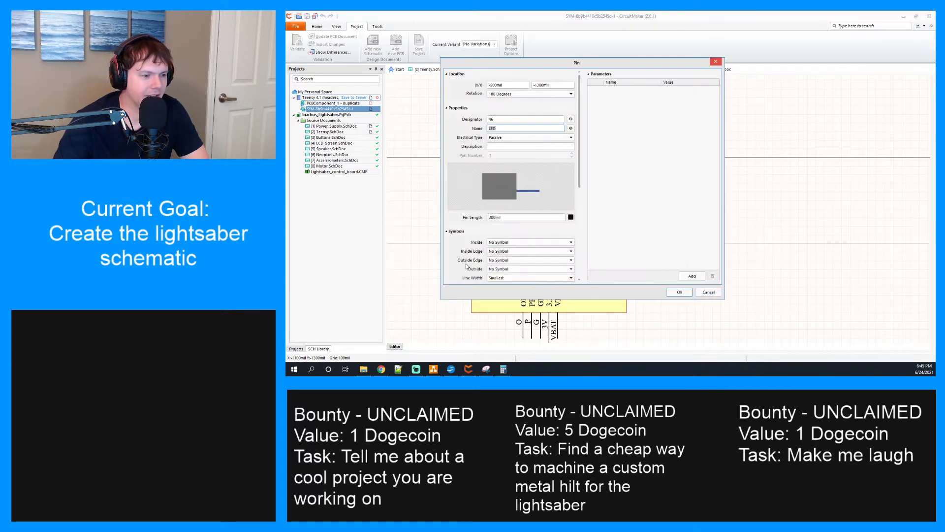
pyautogui.click(499, 118)
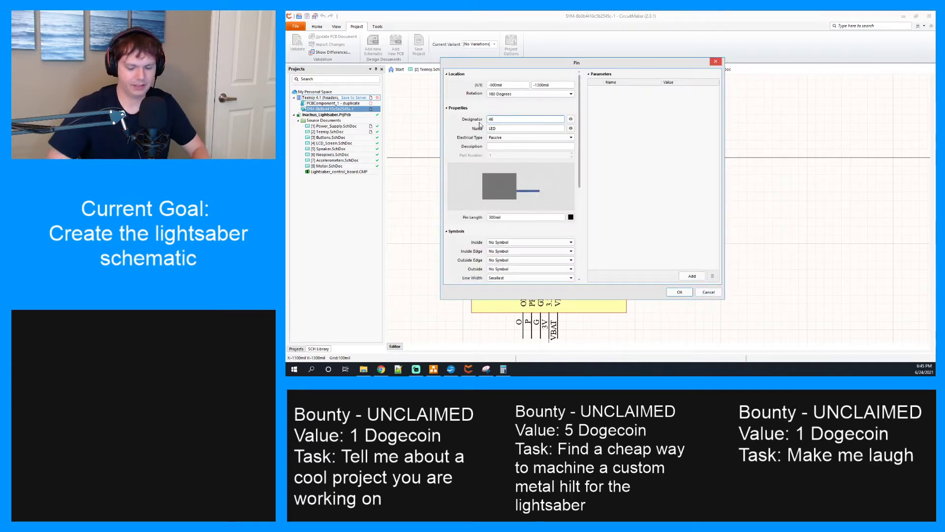
pyautogui.press('BackSpace')
pyautogui.press('BackSpace')
pyautogui.write('LED')
pyautogui.click(679, 292)
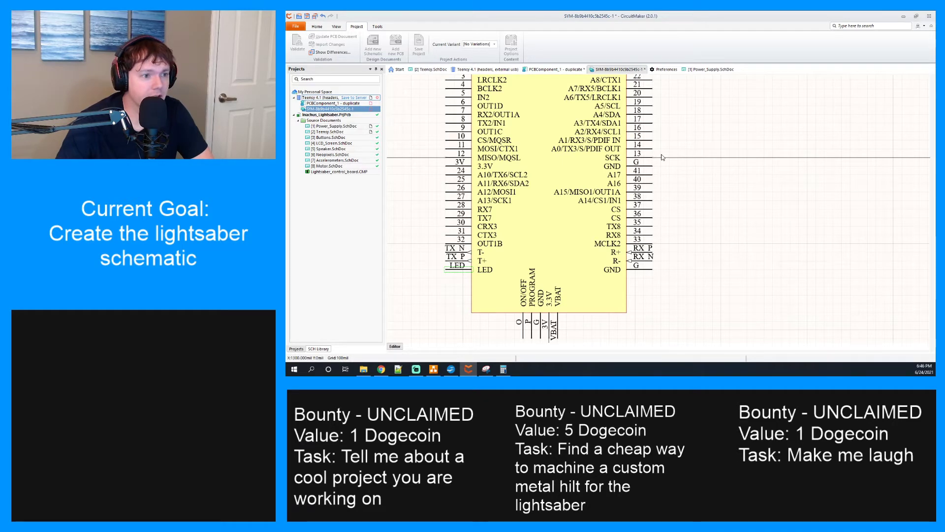
pyautogui.hotkey('ctrl', 's')
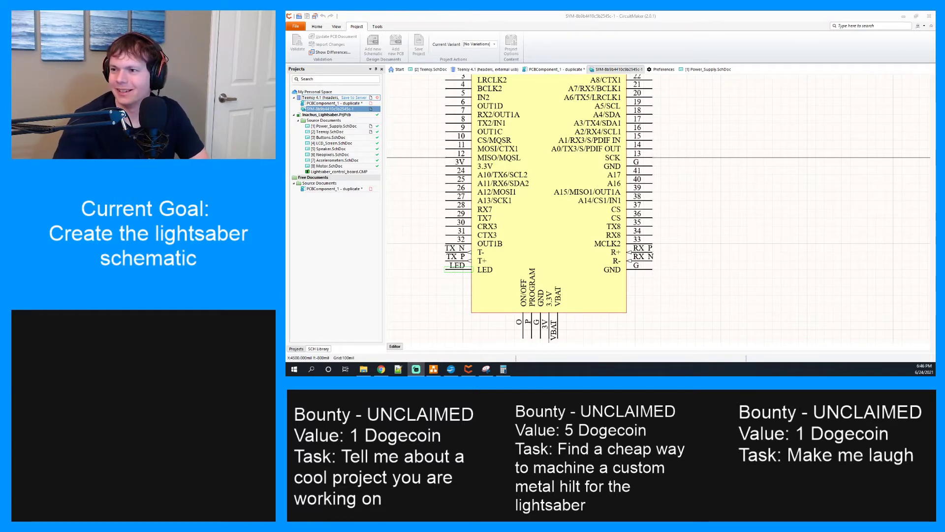
# Try saving the Teensy 4.1 component to the server again, cancel the release, and dismiss the validation messages
pyautogui.hotkey('alt', 'Tab')
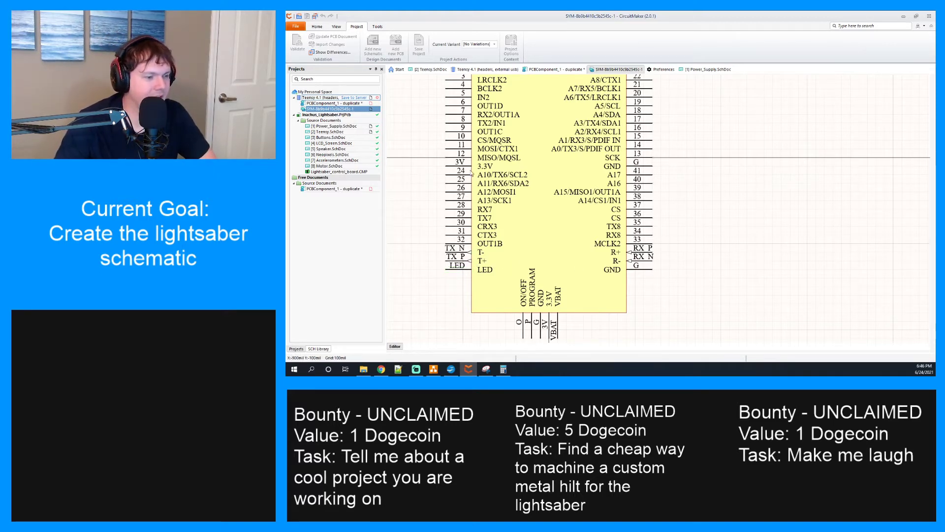
pyautogui.click(345, 98)
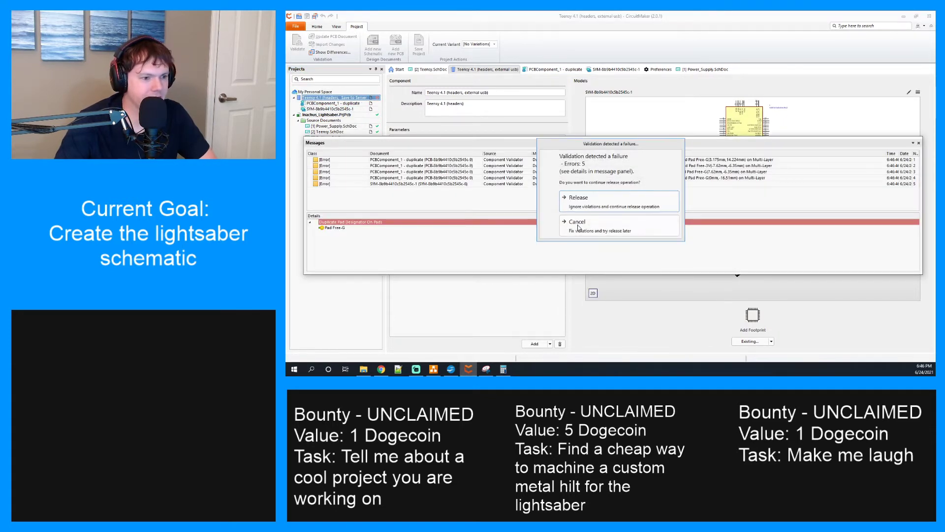
pyautogui.click(579, 228)
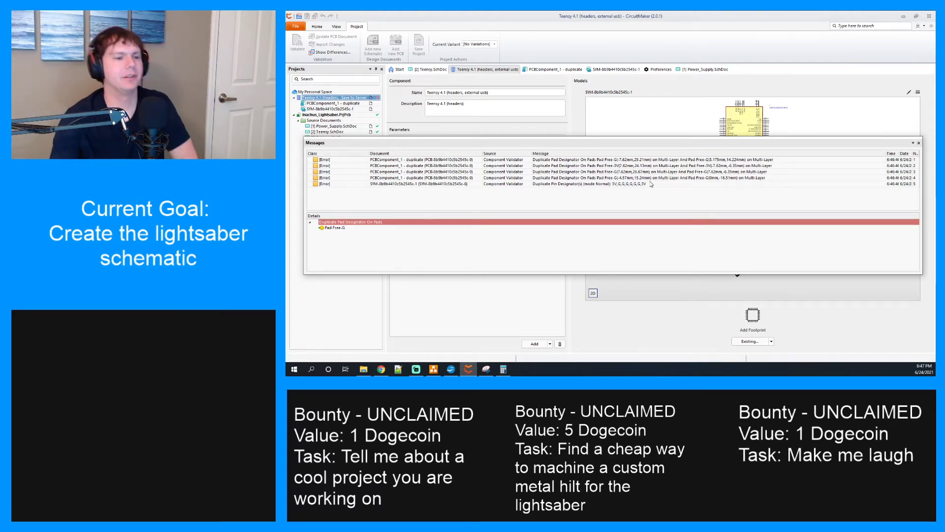
pyautogui.click(920, 143)
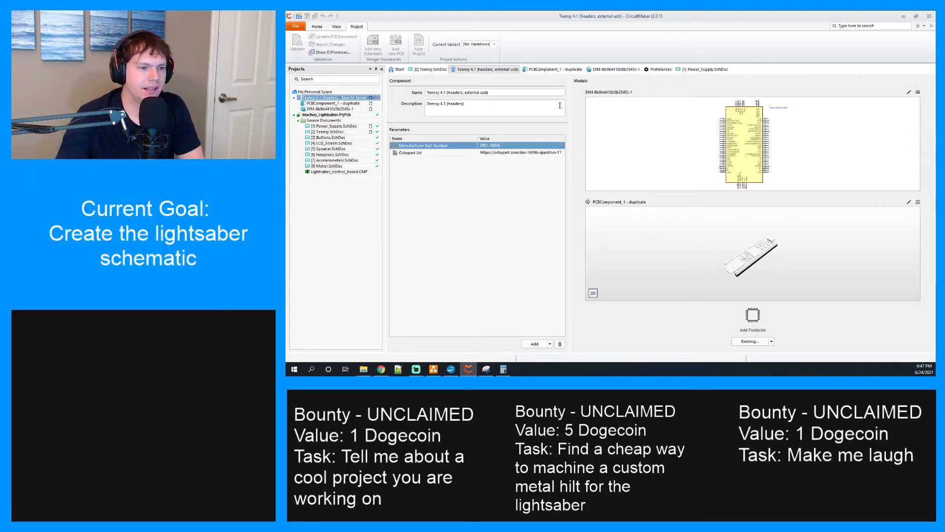
# Compare the repeated G and 3V designators on the footprint's pads with those on the symbol's pins
pyautogui.click(563, 70)
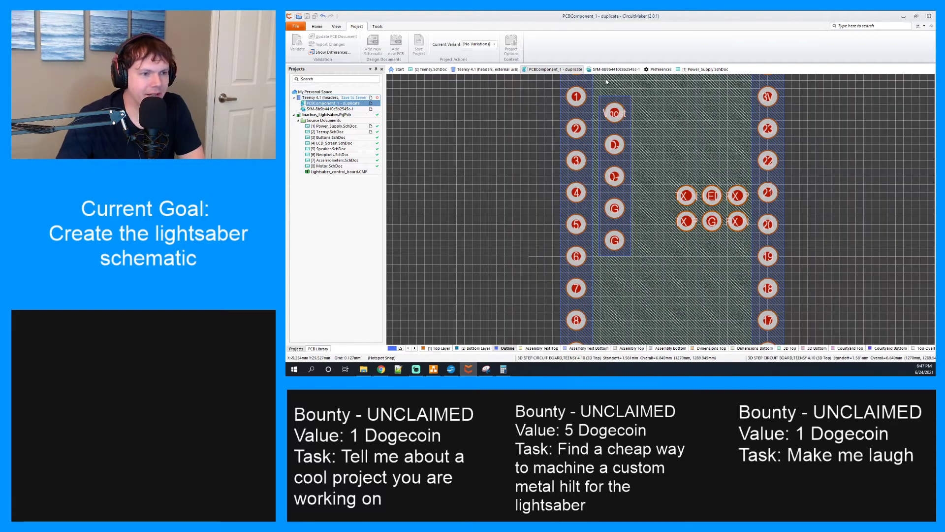
pyautogui.click(611, 69)
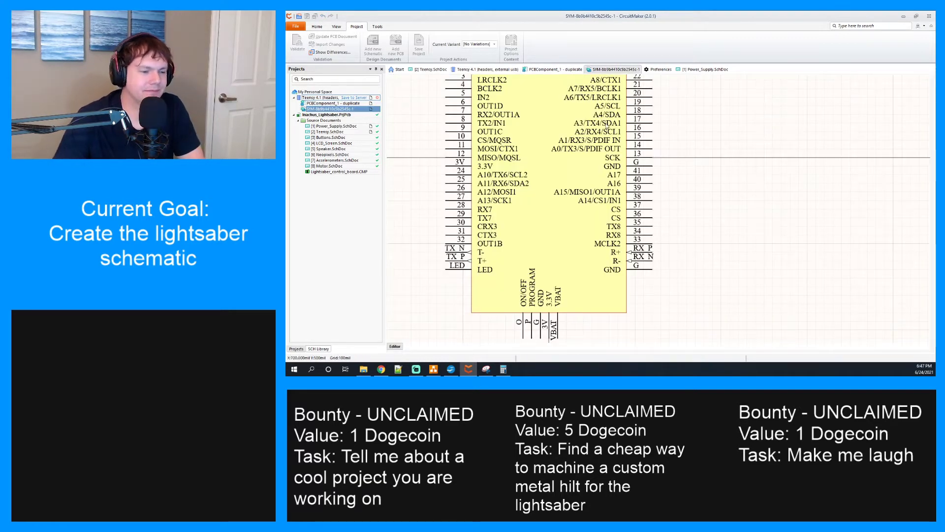
pyautogui.scroll(1, 616, 73)
pyautogui.moveTo(617, 71)
pyautogui.mouseDown()
pyautogui.moveTo(689, 156)
pyautogui.moveTo(793, 220)
pyautogui.moveTo(795, 188)
pyautogui.moveTo(621, 70)
pyautogui.mouseUp()
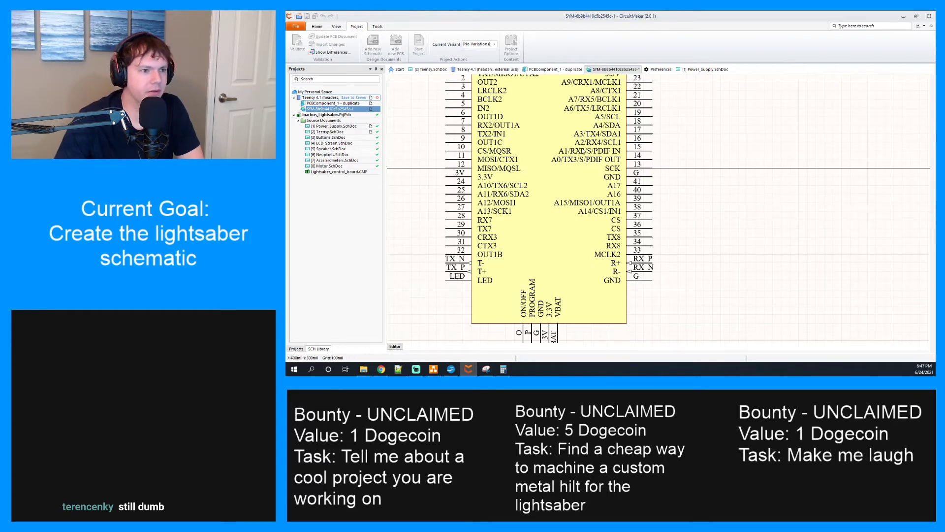
pyautogui.moveTo(545, 69)
pyautogui.mouseDown()
pyautogui.moveTo(552, 78)
pyautogui.moveTo(452, 166)
pyautogui.moveTo(289, 187)
pyautogui.moveTo(455, 188)
pyautogui.moveTo(371, 370)
pyautogui.moveTo(486, 107)
pyautogui.moveTo(541, 74)
pyautogui.mouseUp()
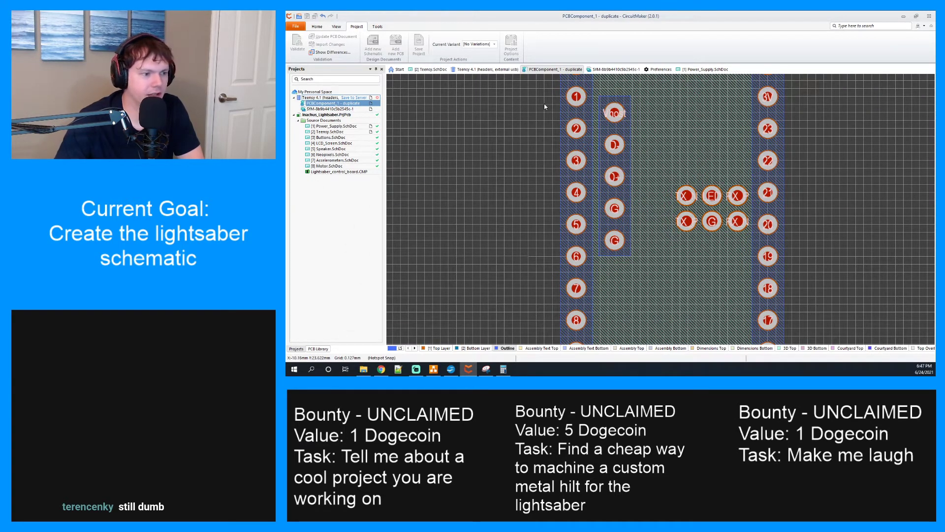
pyautogui.click(615, 69)
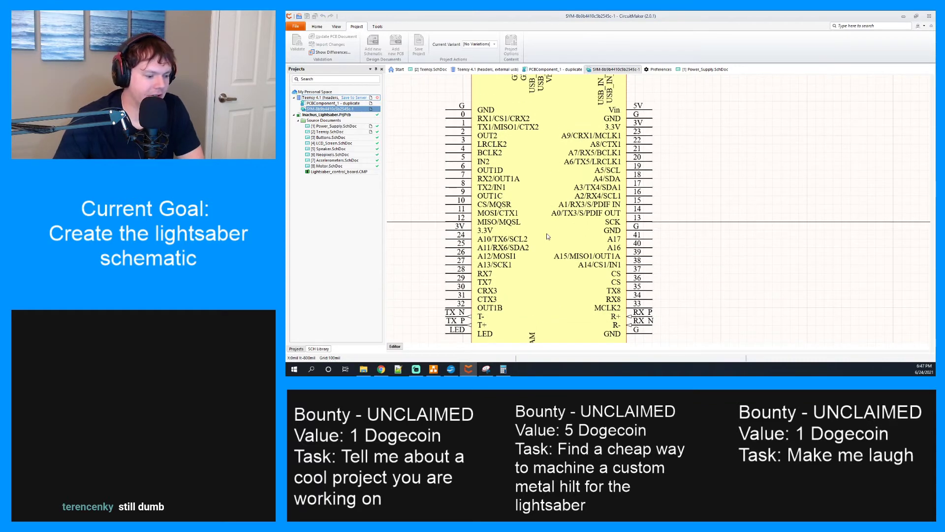
pyautogui.scroll(3, 547, 236)
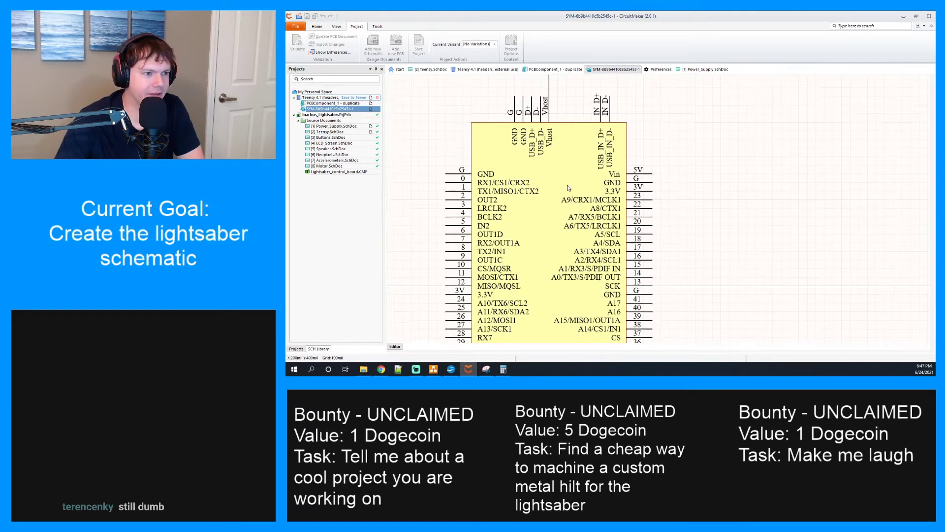
pyautogui.scroll(-1, 568, 187)
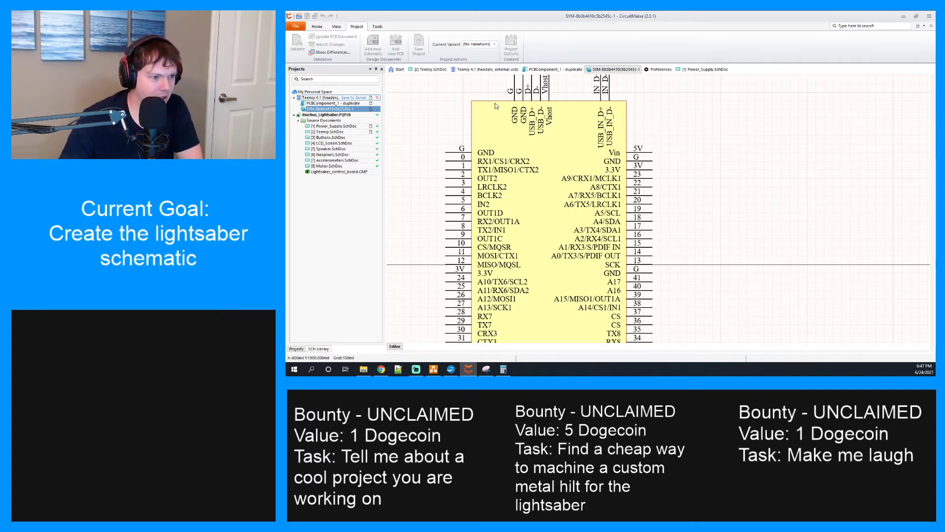
pyautogui.scroll(1, 505, 140)
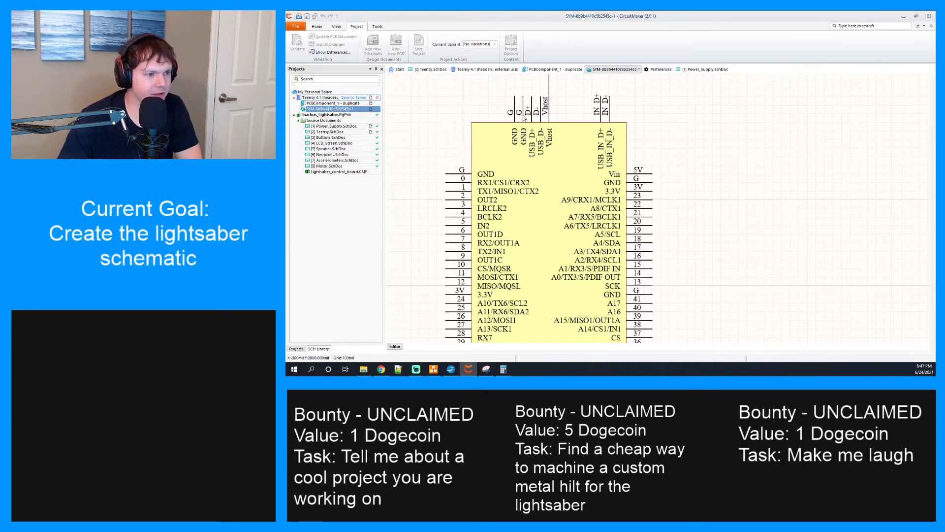
# Set the designators of the symbol's two top-edge GND pins to G_0 beside USB_D+ and G_1 for the outer one
pyautogui.rightClick(523, 115)
pyautogui.click(548, 206)
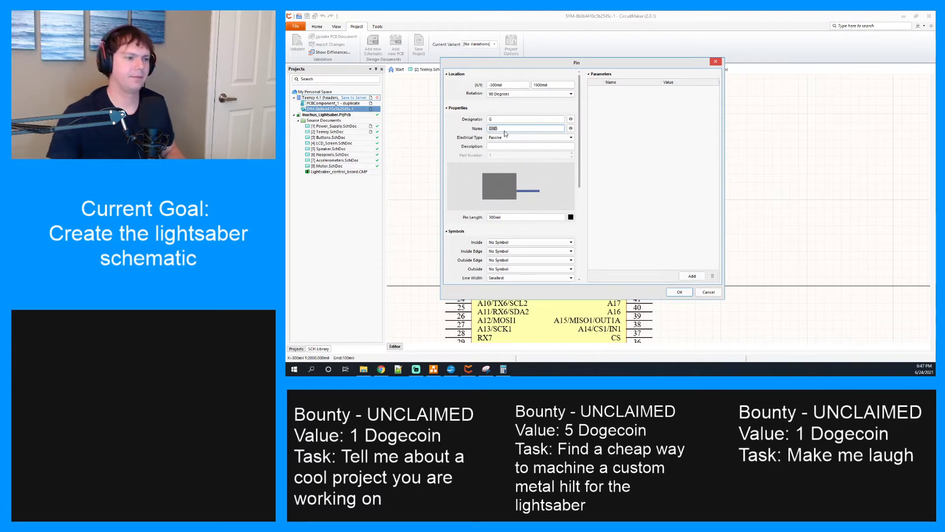
pyautogui.click(510, 119)
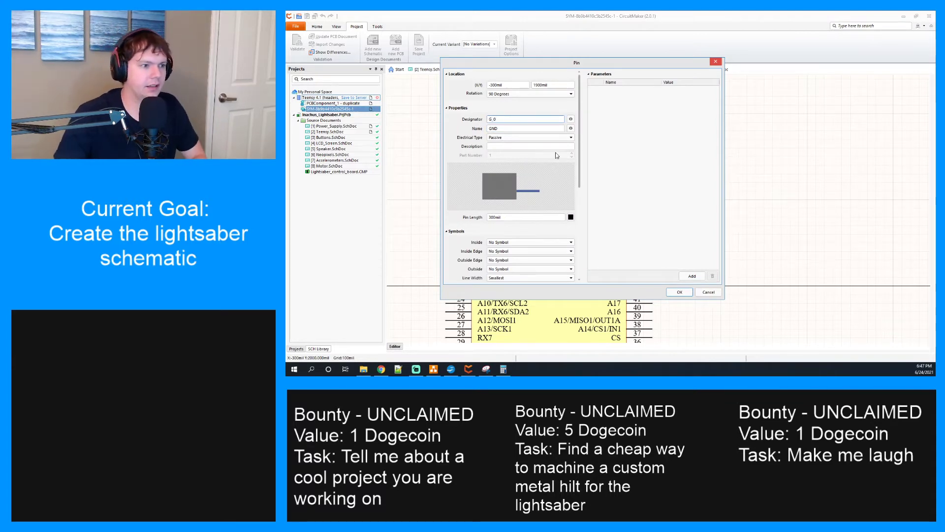
pyautogui.click(679, 292)
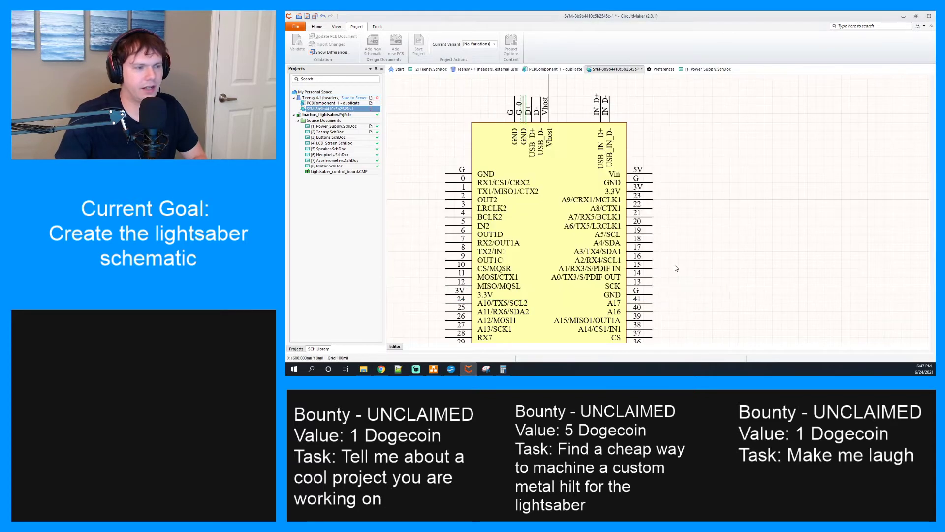
pyautogui.rightClick(516, 117)
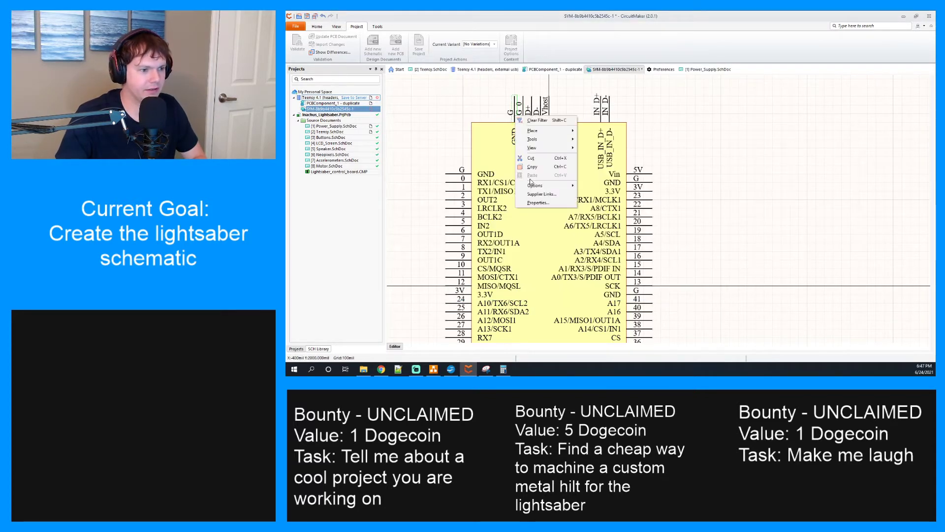
pyautogui.click(543, 200)
pyautogui.click(511, 119)
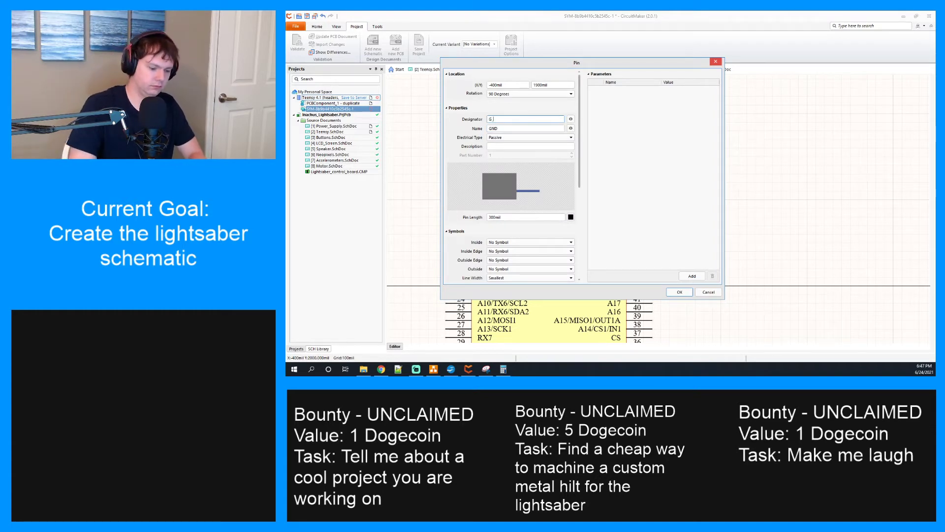
pyautogui.write('_1')
pyautogui.press('Return')
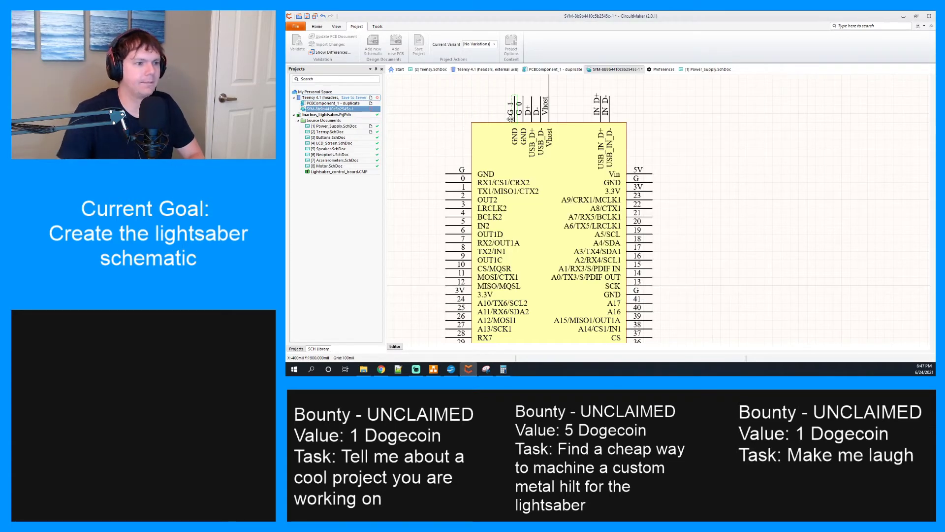
# Set the designator of the GND pin above RX1/CS1/CRX2 on the symbol's left side to G_2
pyautogui.scroll(-1, 488, 157)
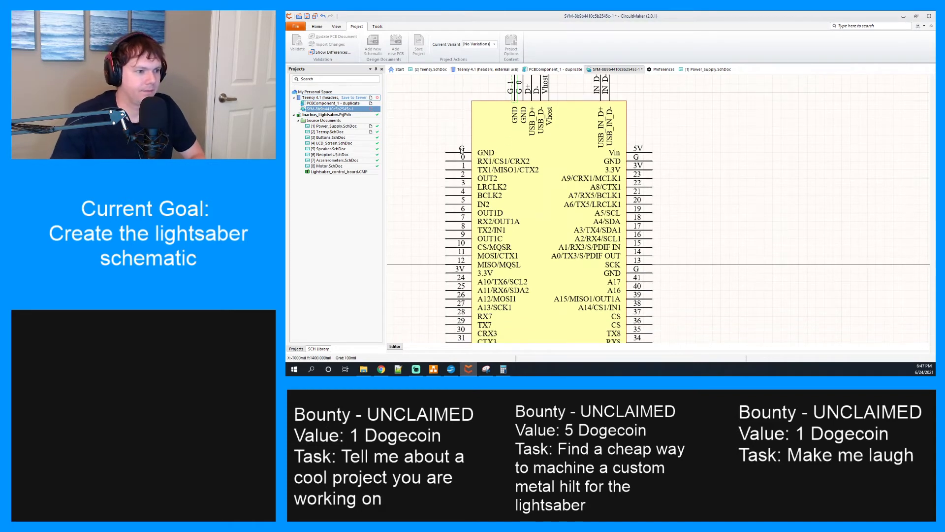
pyautogui.rightClick(463, 152)
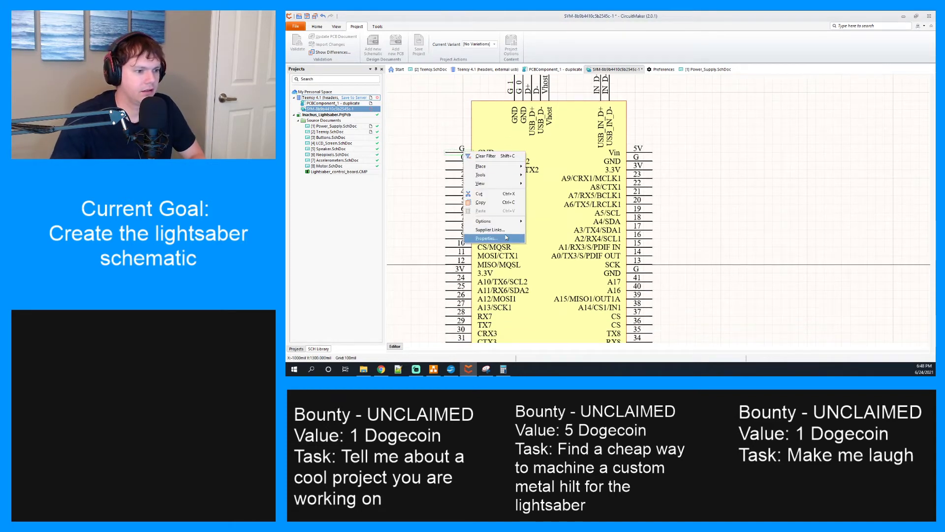
pyautogui.click(497, 238)
pyautogui.click(506, 120)
pyautogui.write('2')
pyautogui.press('Return')
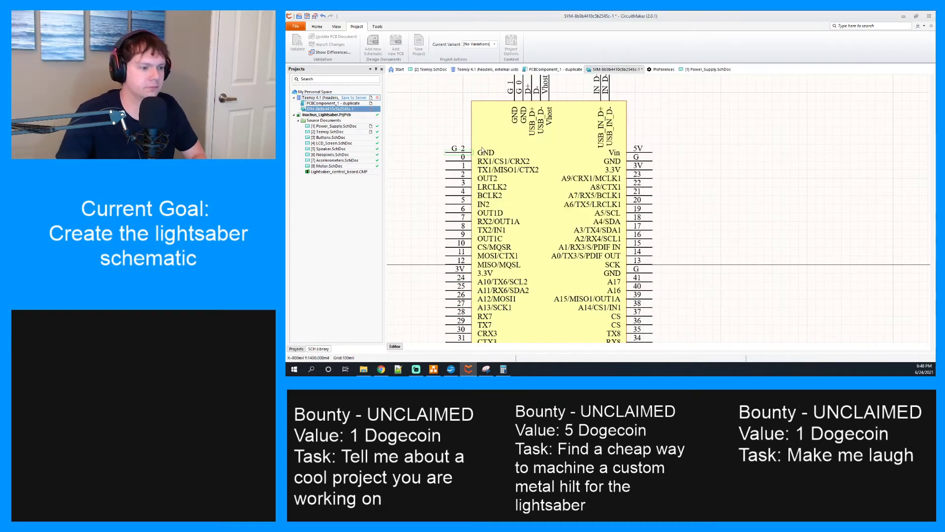
# Set the designator of the GND pin below R- on the symbol's right side to G_3
pyautogui.scroll(-3, 482, 168)
pyautogui.scroll(1, 483, 177)
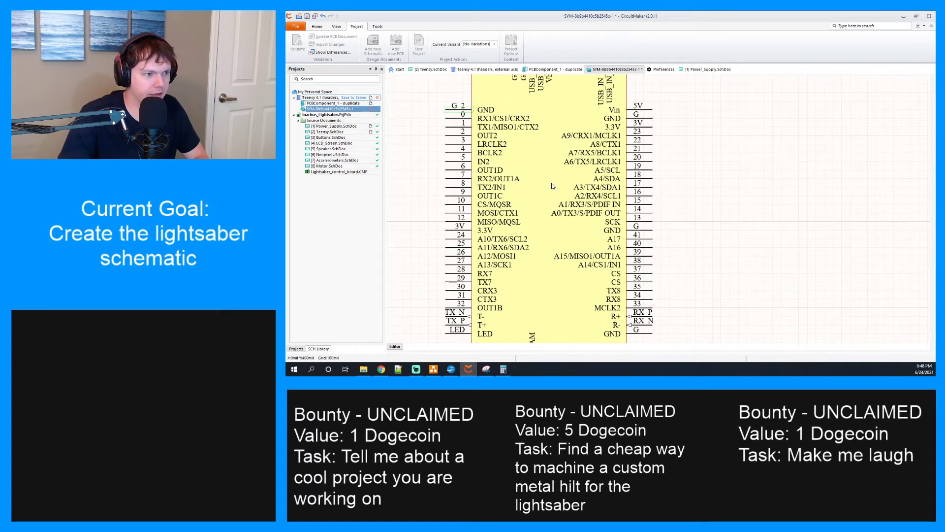
pyautogui.scroll(-1, 605, 305)
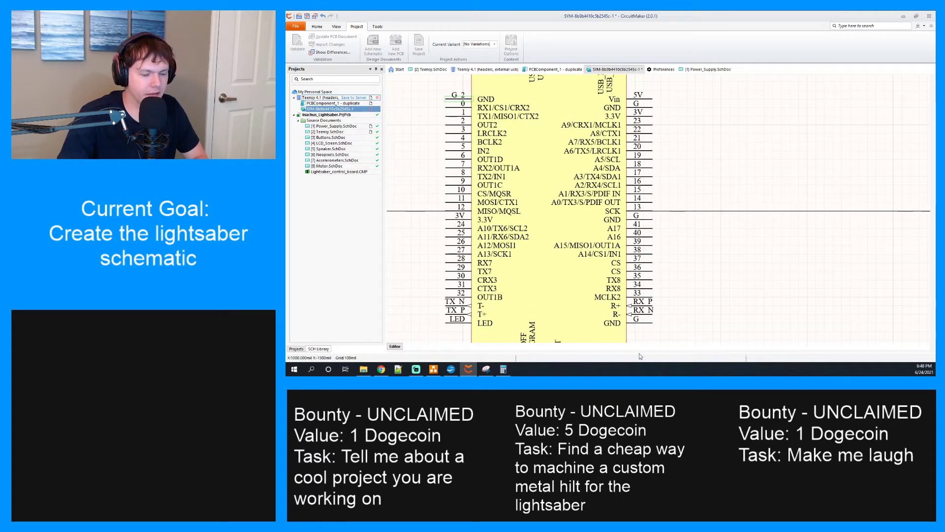
pyautogui.click(644, 323)
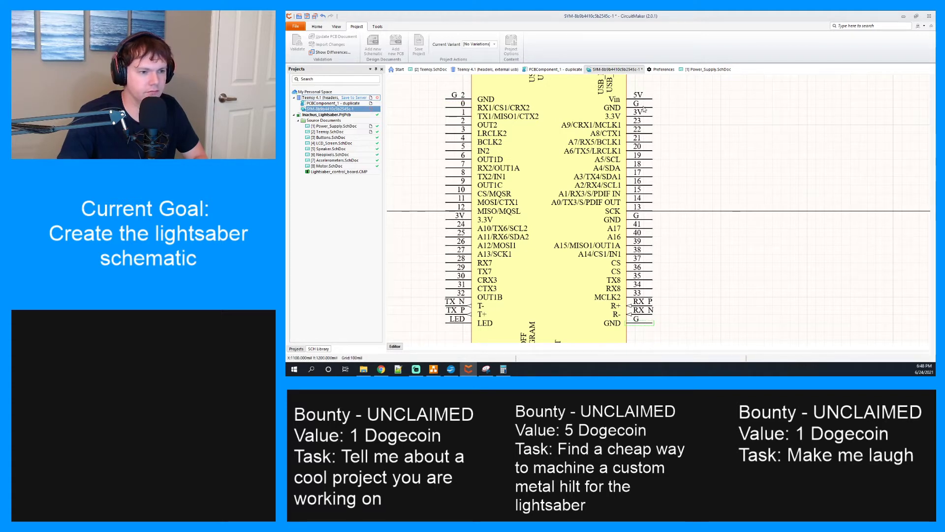
pyautogui.rightClick(640, 326)
pyautogui.click(660, 320)
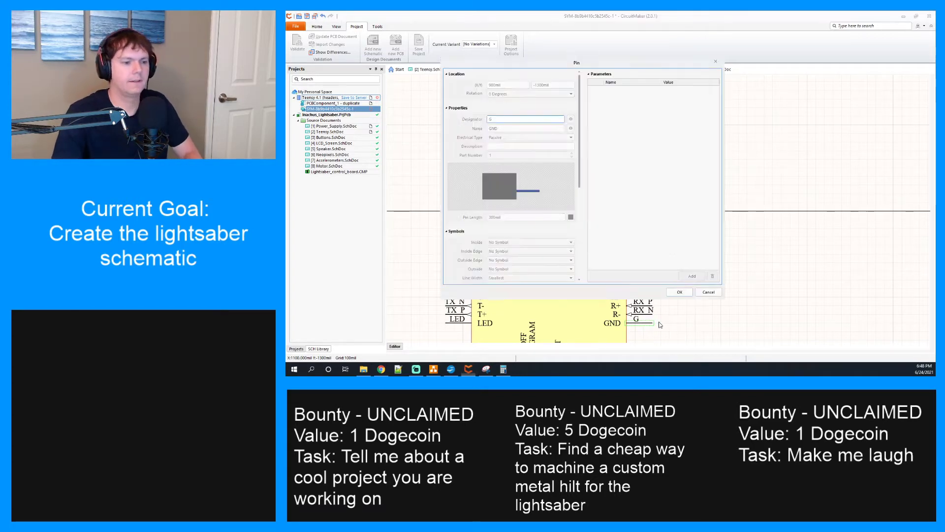
pyautogui.click(494, 119)
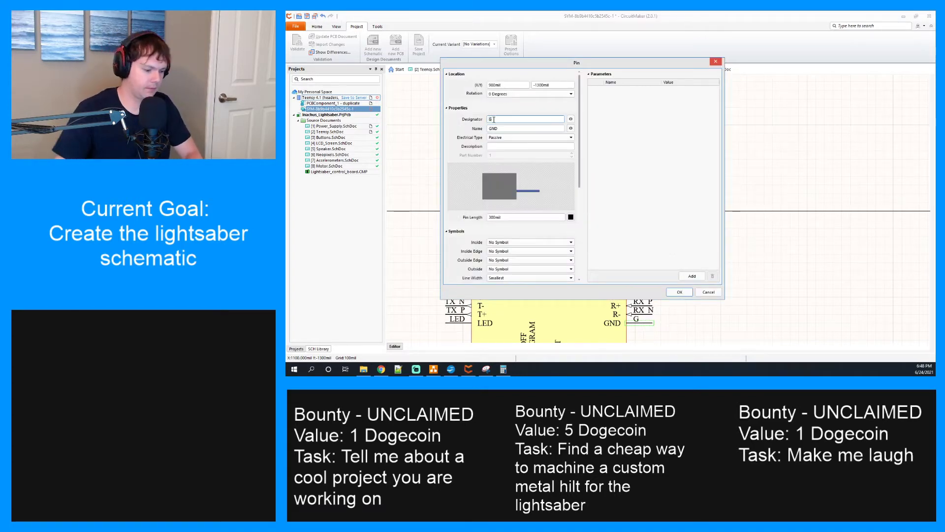
pyautogui.write('3')
pyautogui.press('Return')
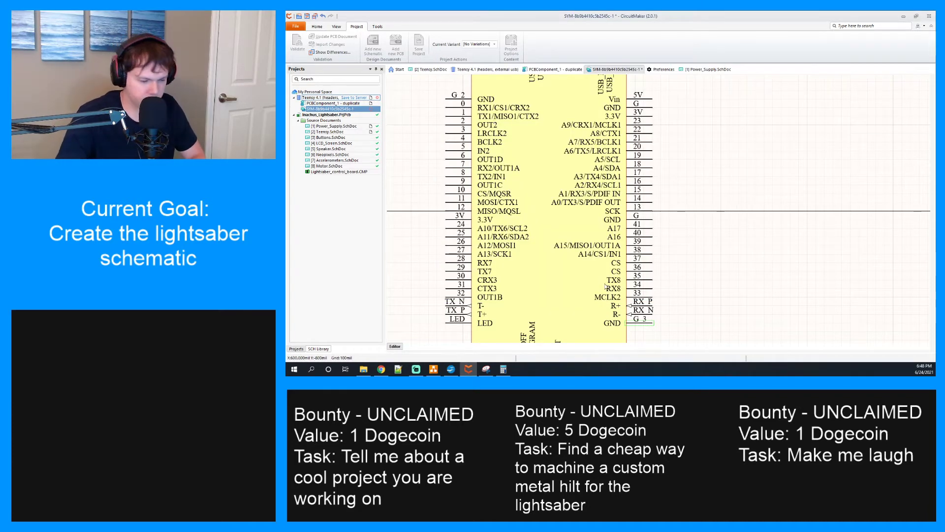
# Set the designator of the GND pin between SCK and A17 on the symbol's right side to G_4
pyautogui.rightClick(643, 220)
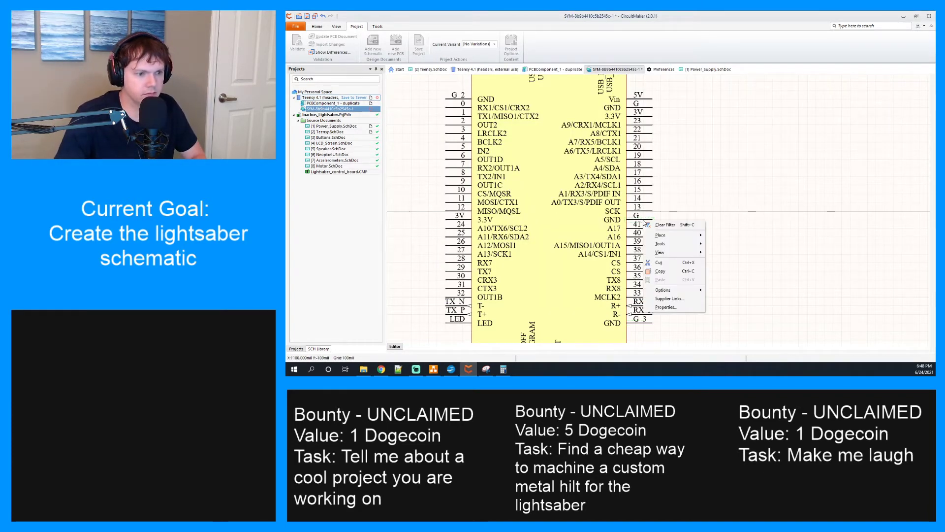
pyautogui.click(666, 307)
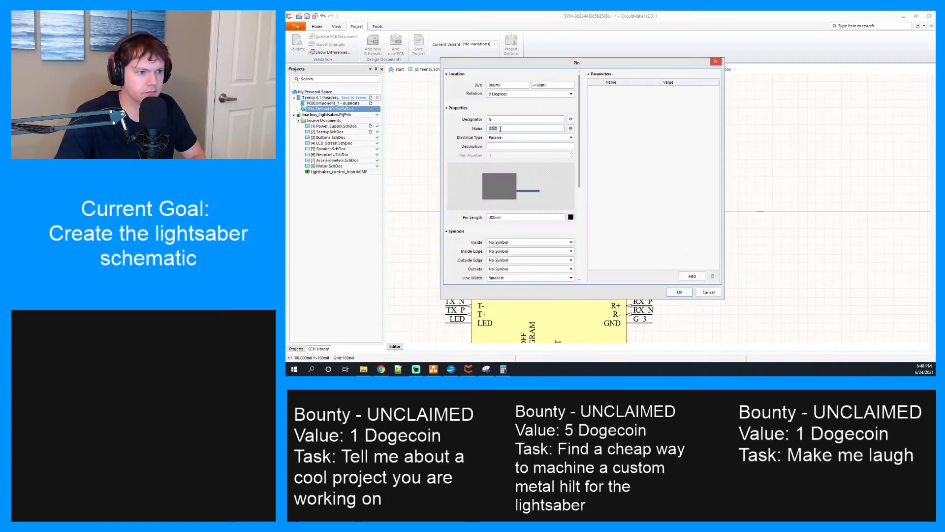
pyautogui.click(504, 120)
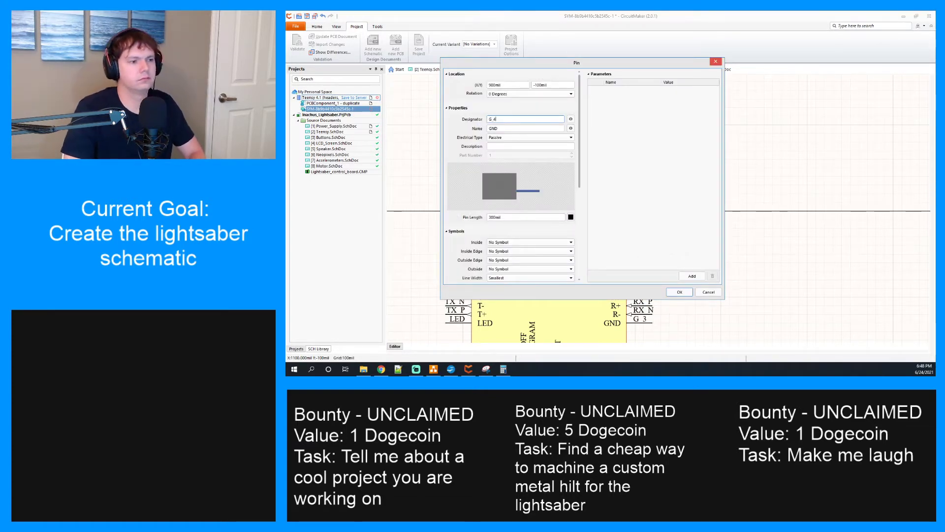
pyautogui.write('4')
pyautogui.press('Return')
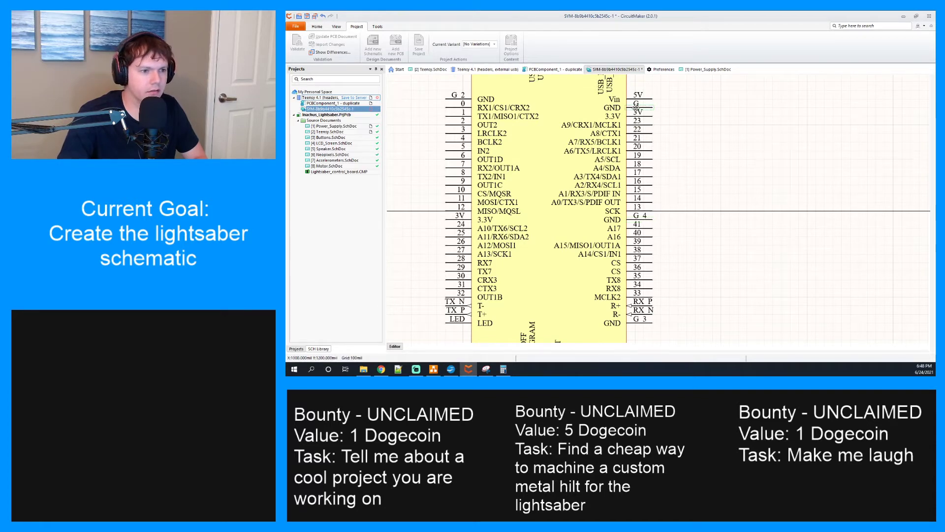
# Set the designator of the GND pin directly below Vin on the symbol's right side to G_5
pyautogui.rightClick(639, 105)
pyautogui.click(670, 193)
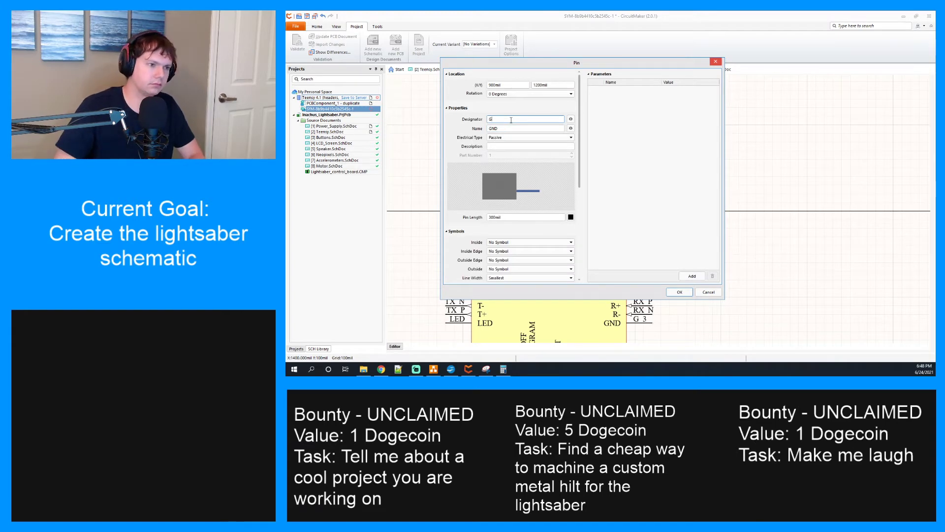
pyautogui.write('_')
pyautogui.press('Return')
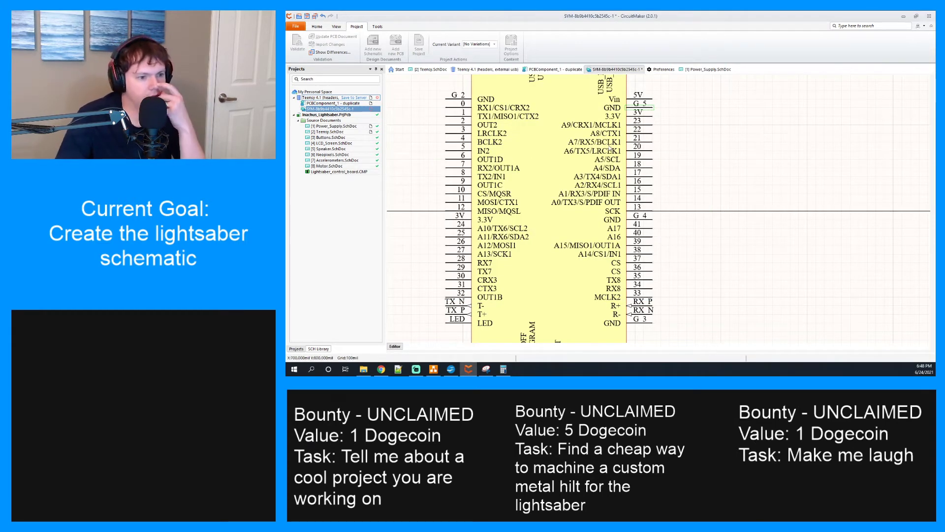
# Review the symbol's renumbered ground pins, close the Preferences page, and return to the PCBComponent_1 - duplicate footprint
pyautogui.scroll(3, 550, 223)
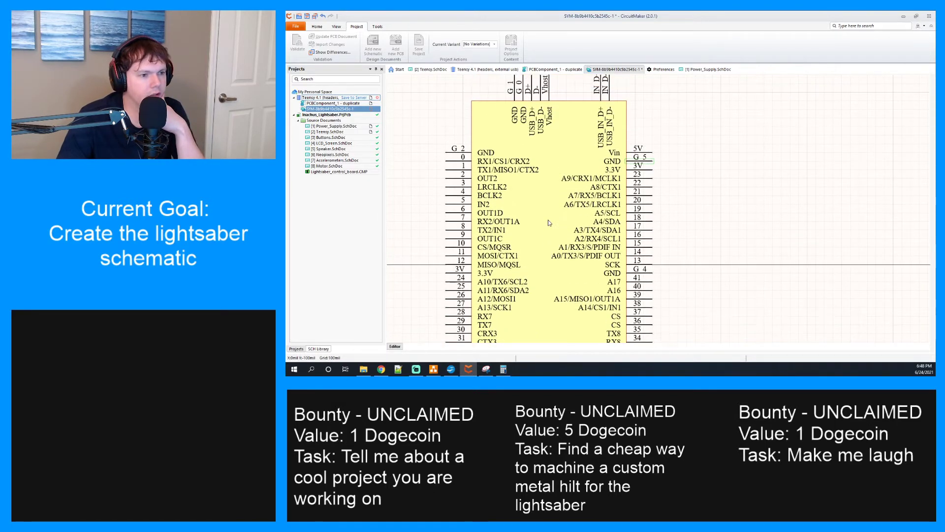
pyautogui.scroll(-3, 550, 223)
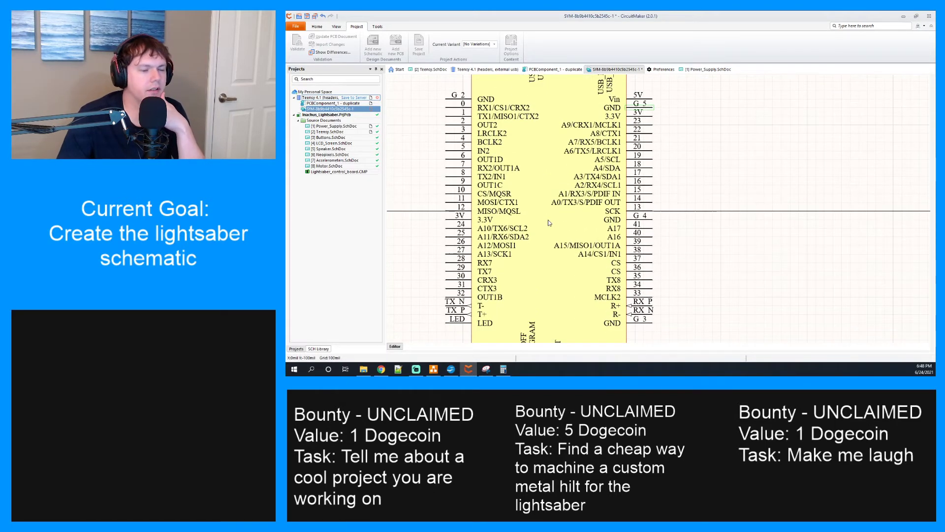
pyautogui.scroll(5, 527, 169)
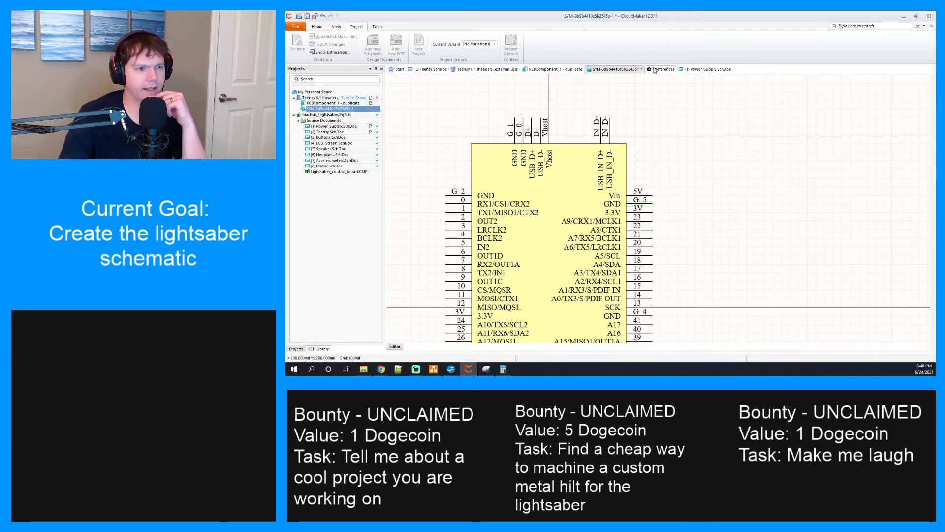
pyautogui.click(661, 70)
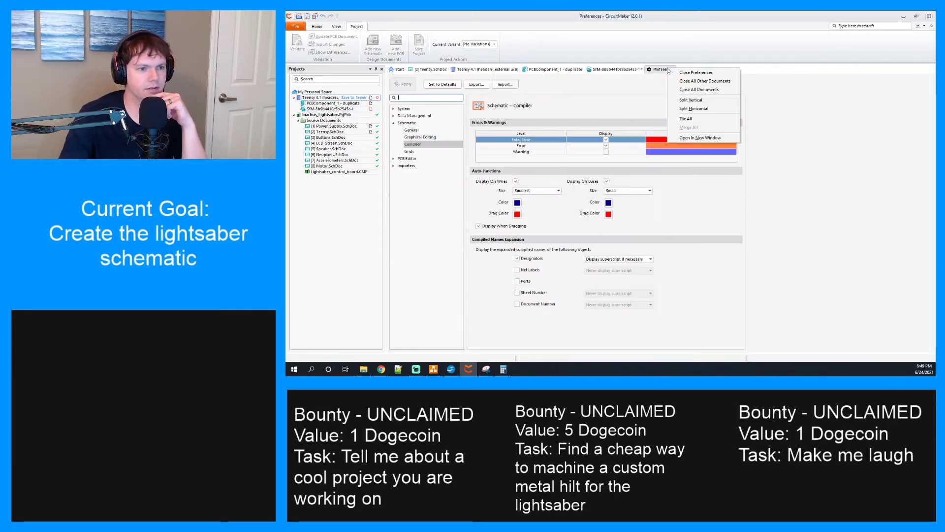
pyautogui.click(569, 70)
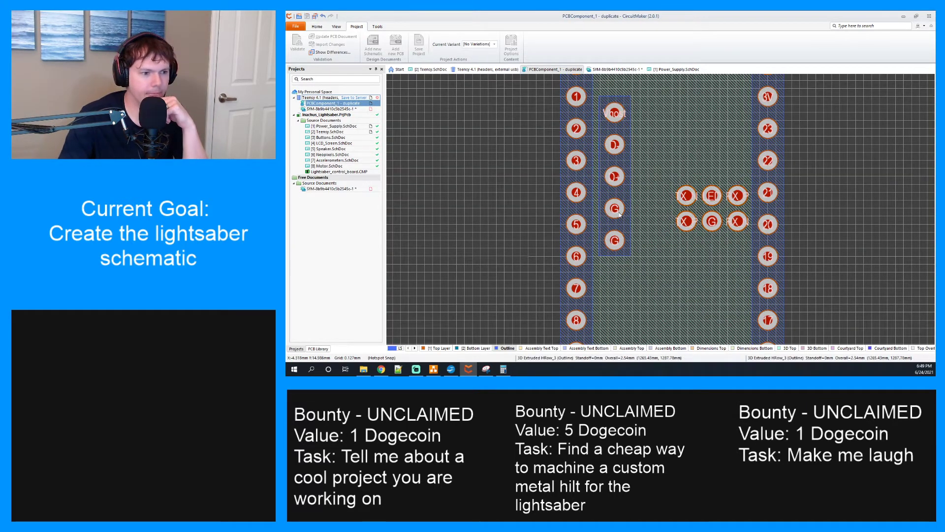
# Set the designator of the upper G pad in the footprint's inner five-pad column to G_0
pyautogui.click(619, 212)
pyautogui.click(640, 187)
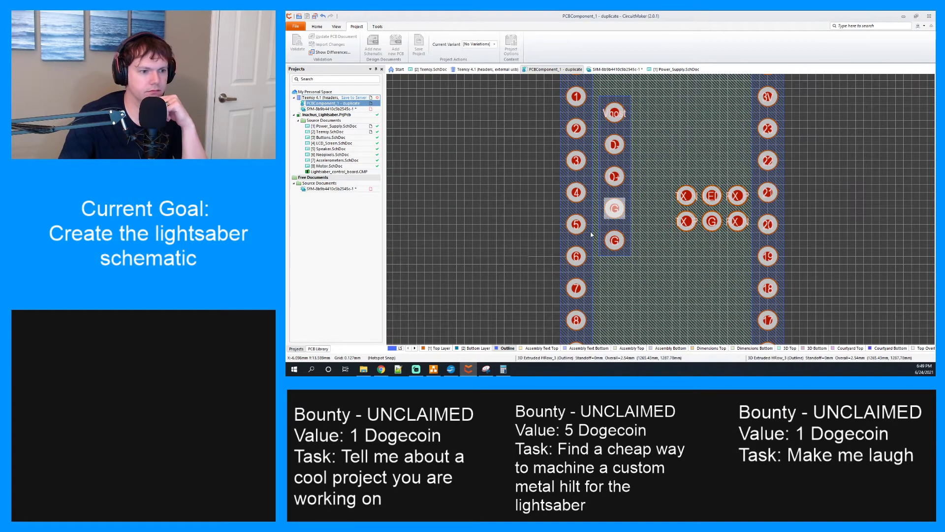
pyautogui.rightClick(613, 205)
pyautogui.click(650, 286)
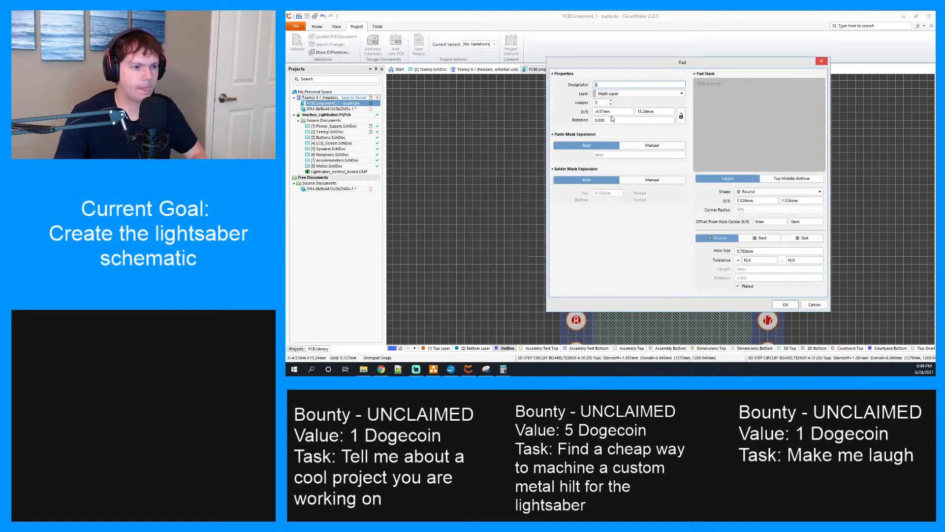
pyautogui.click(786, 304)
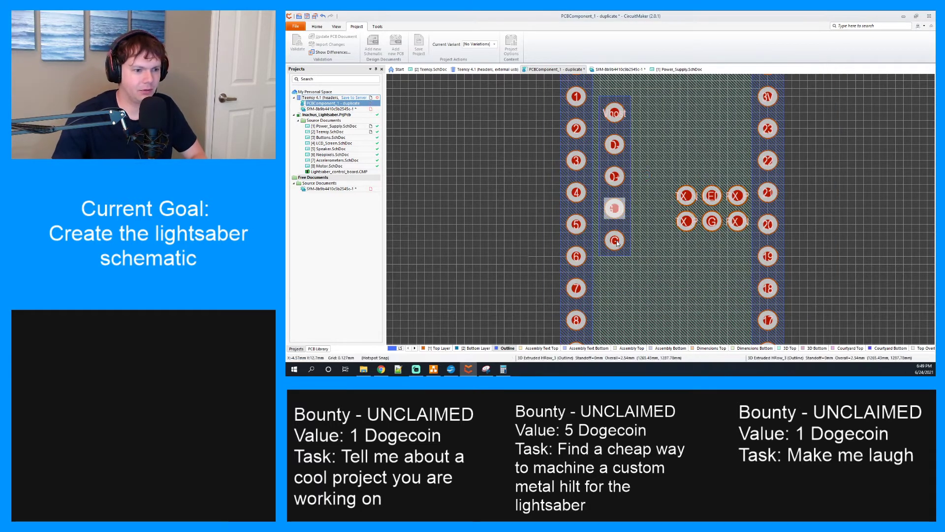
# Set the designator of the lowest pad in the footprint's inner five-pad column to G_1
pyautogui.click(615, 210)
pyautogui.click(631, 219)
pyautogui.rightClick(615, 239)
pyautogui.click(642, 319)
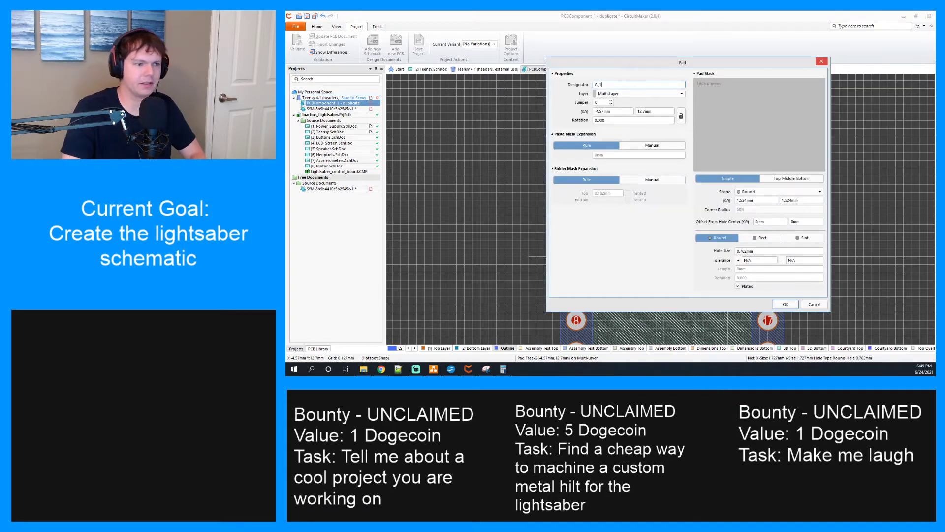
pyautogui.press('Return')
# Examine the footprint's remaining G pads and return to the symbol to compare its ground pin designators
pyautogui.scroll(3, 643, 194)
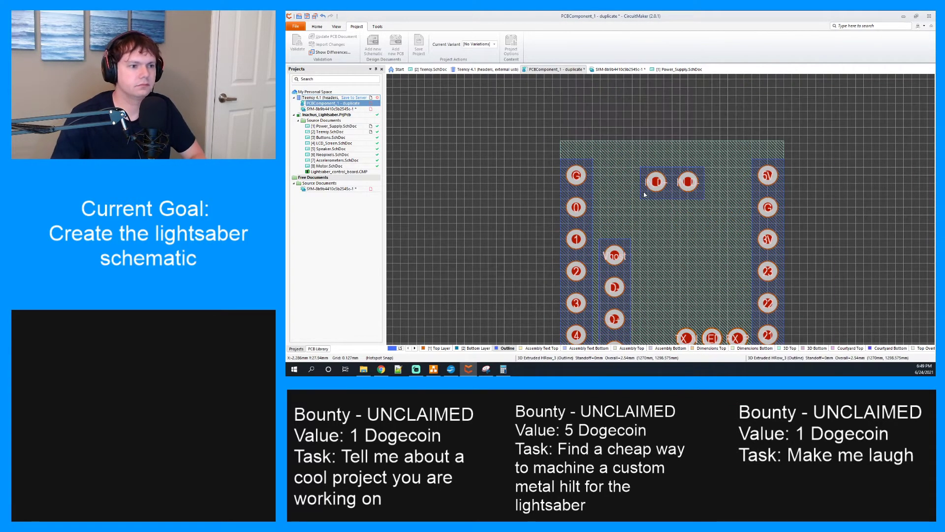
pyautogui.scroll(-10, 643, 194)
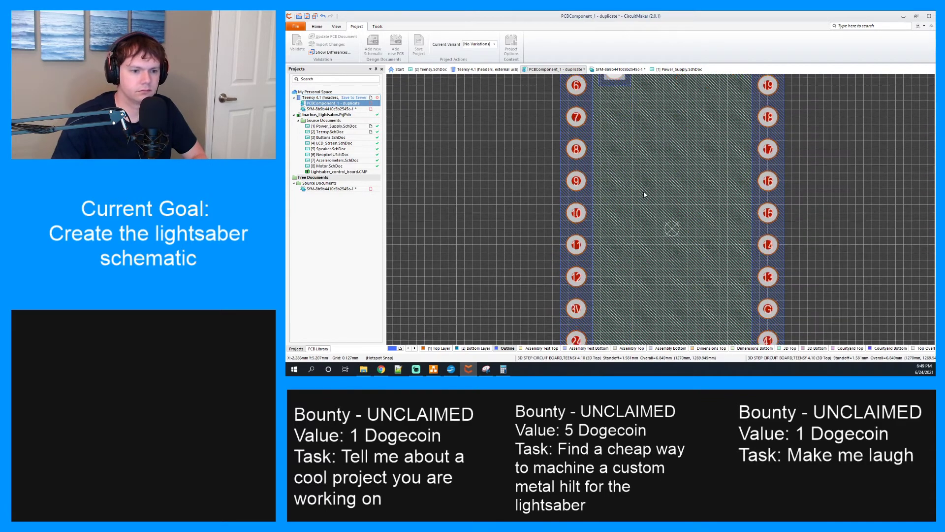
pyautogui.scroll(5, 644, 195)
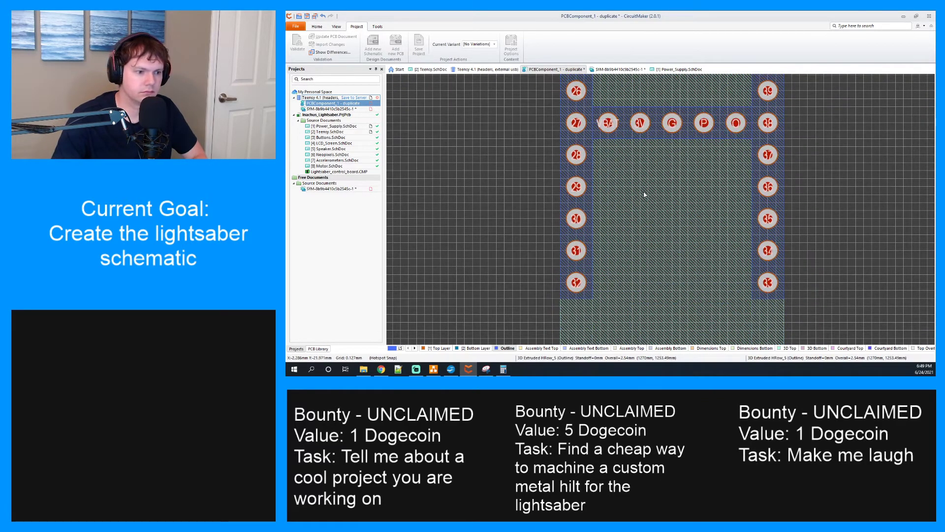
pyautogui.scroll(3, 643, 191)
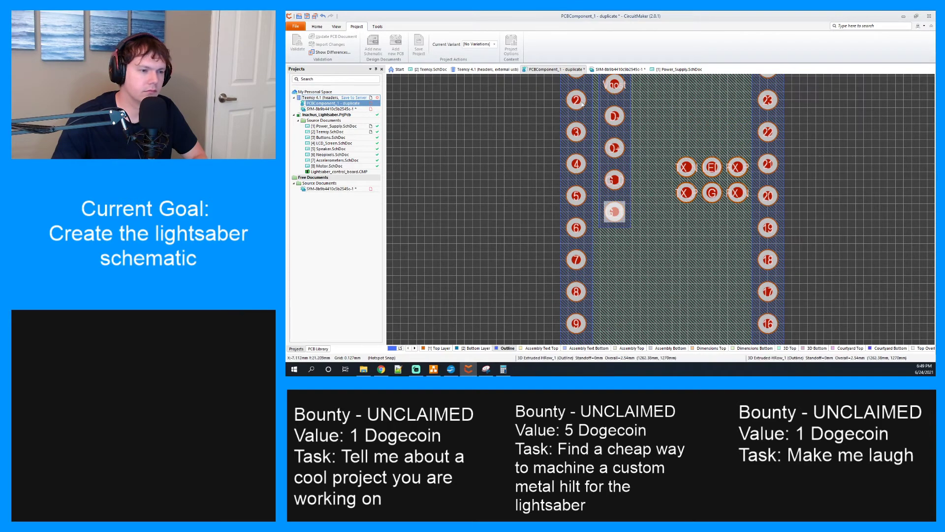
pyautogui.click(606, 69)
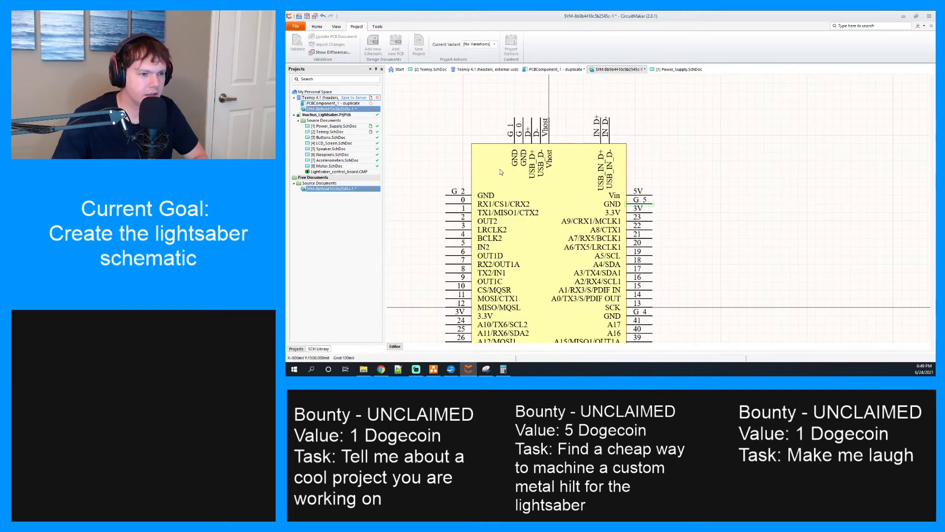
# Check the symbol's ground pins, then set the designator of the footprint's G pad above pad 0 to G_2
pyautogui.scroll(-3, 494, 173)
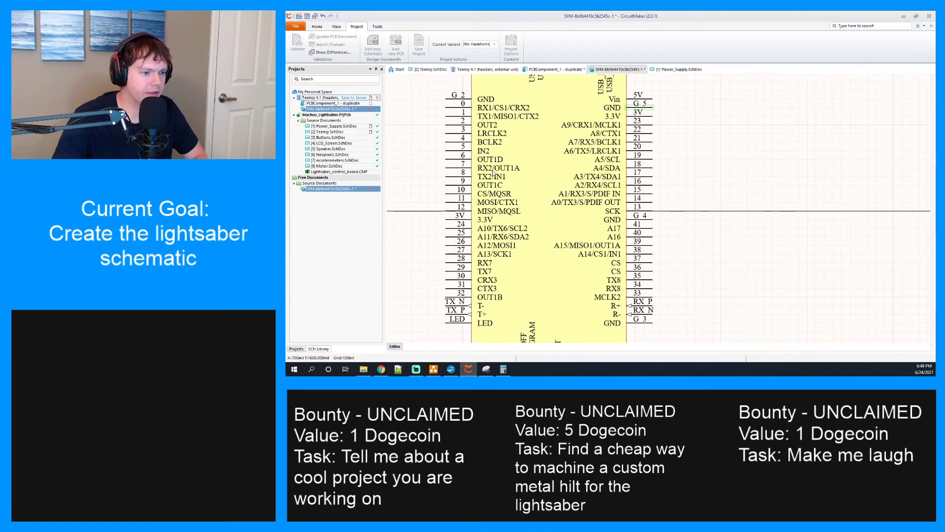
pyautogui.click(554, 69)
pyautogui.scroll(3, 569, 163)
pyautogui.scroll(-15, 570, 164)
pyautogui.scroll(-10, 570, 165)
pyautogui.scroll(20, 570, 165)
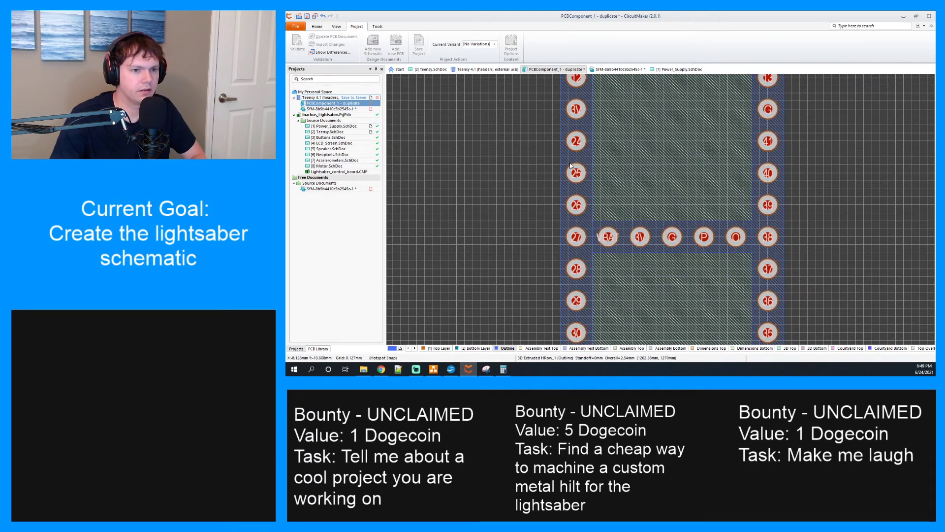
pyautogui.scroll(5, 571, 167)
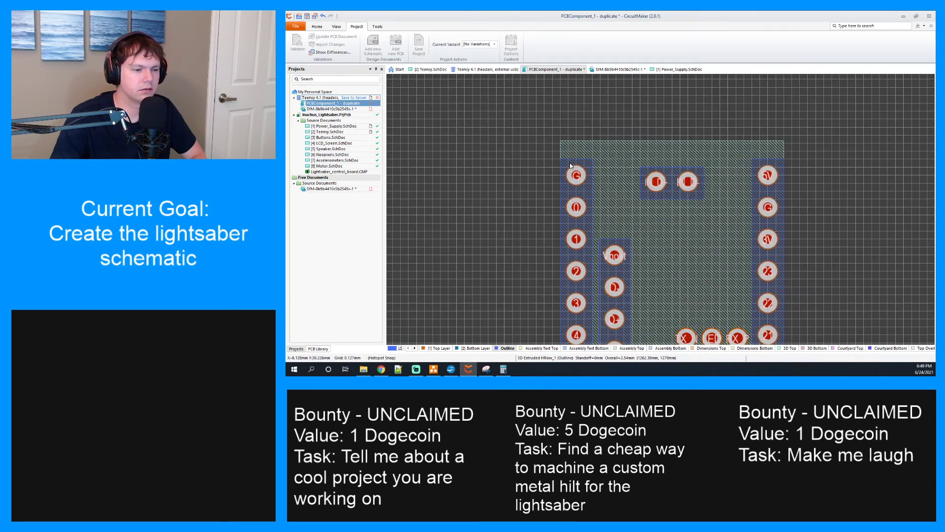
pyautogui.click(578, 176)
pyautogui.click(594, 149)
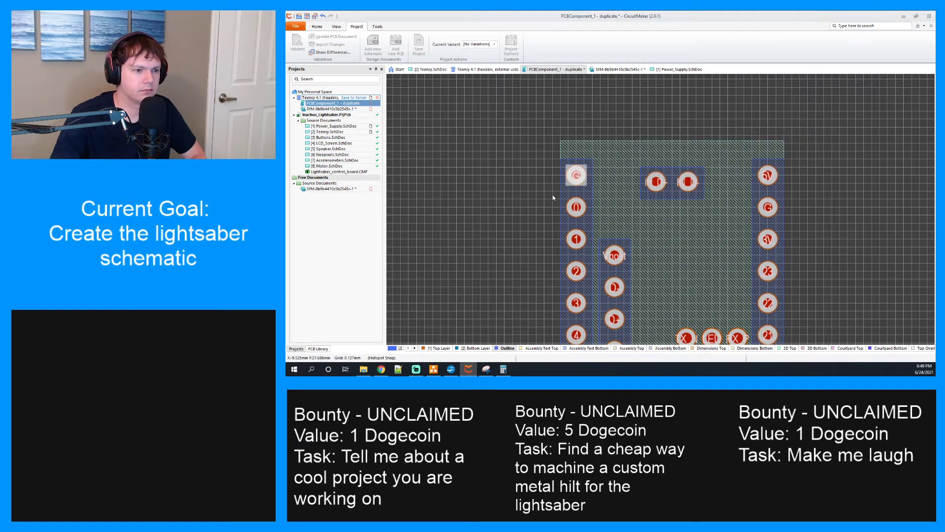
pyautogui.rightClick(578, 172)
pyautogui.click(600, 250)
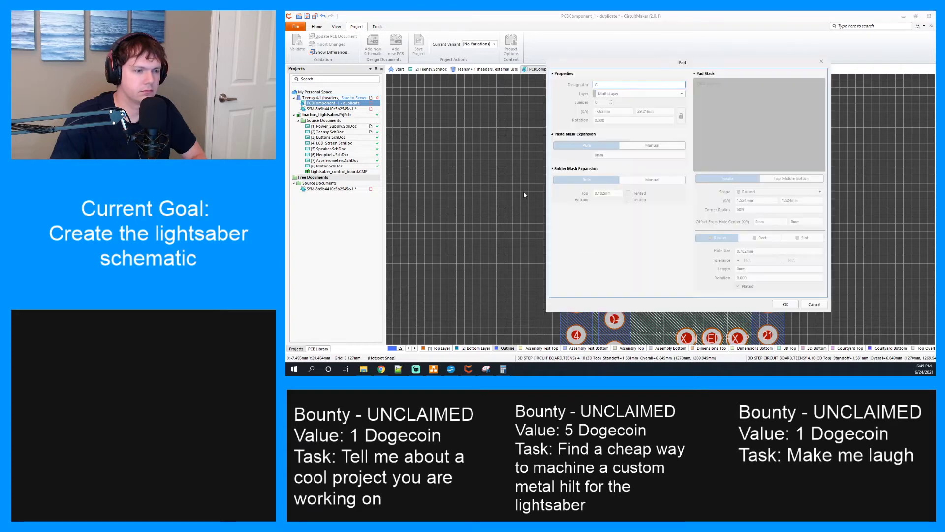
pyautogui.write('_2')
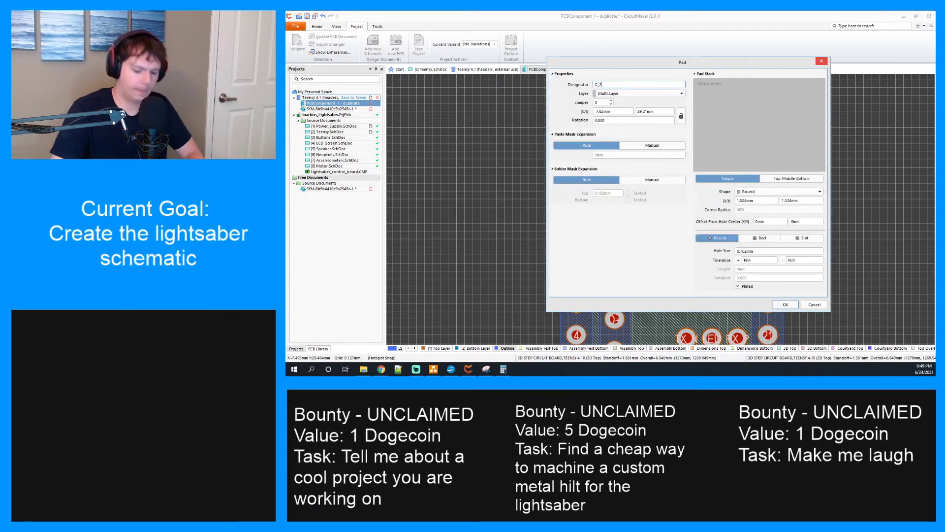
pyautogui.press('Return')
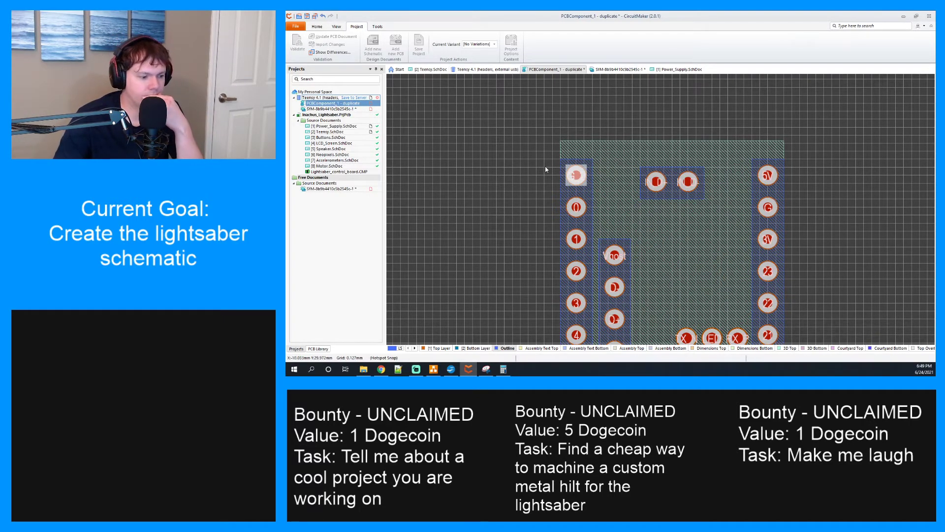
# Examine the symbol's ground pin designators along the right and bottom edges to match them with the footprint's remaining G pads
pyautogui.scroll(-4, 544, 210)
pyautogui.scroll(3, 545, 211)
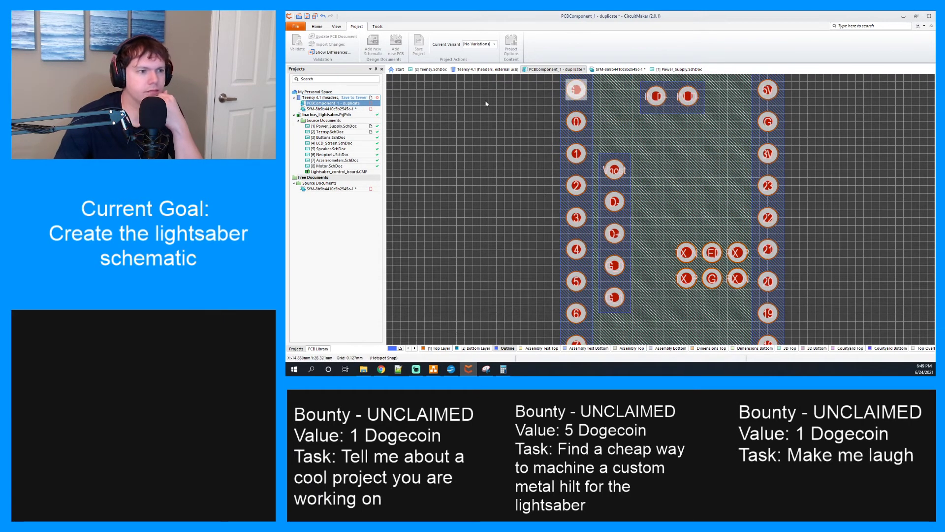
pyautogui.click(495, 72)
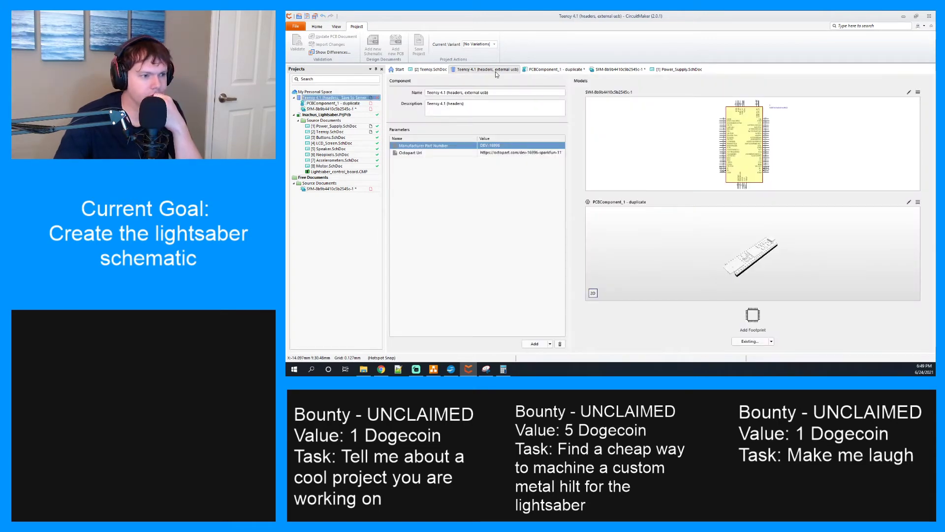
pyautogui.click(616, 70)
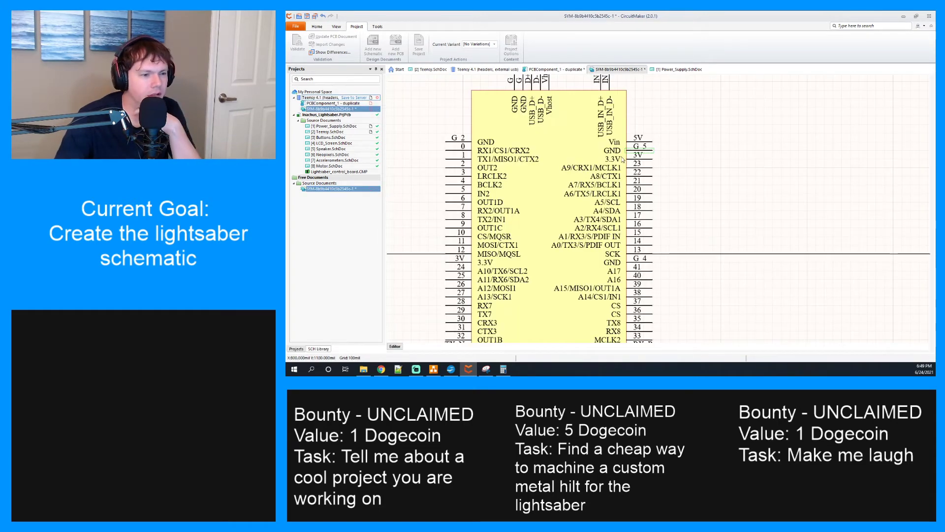
pyautogui.scroll(-2, 671, 180)
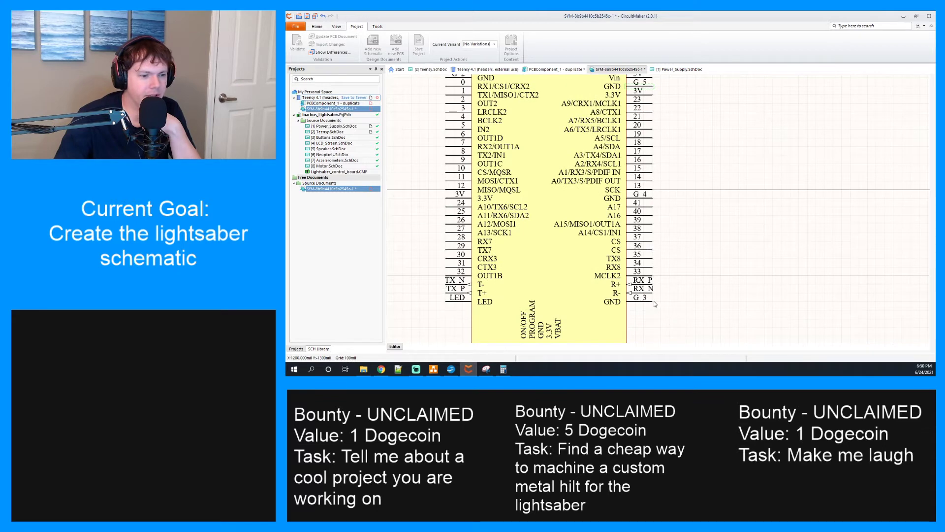
pyautogui.scroll(-1, 637, 237)
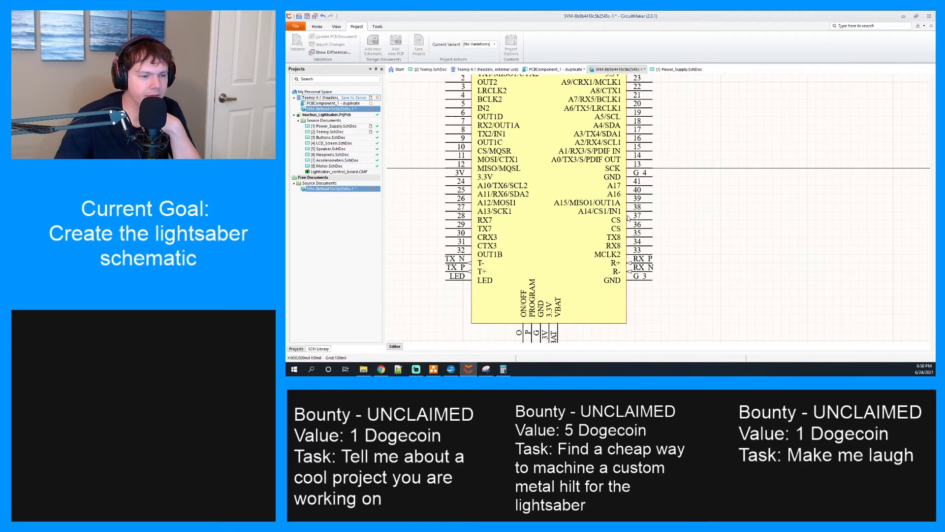
pyautogui.scroll(-2, 628, 218)
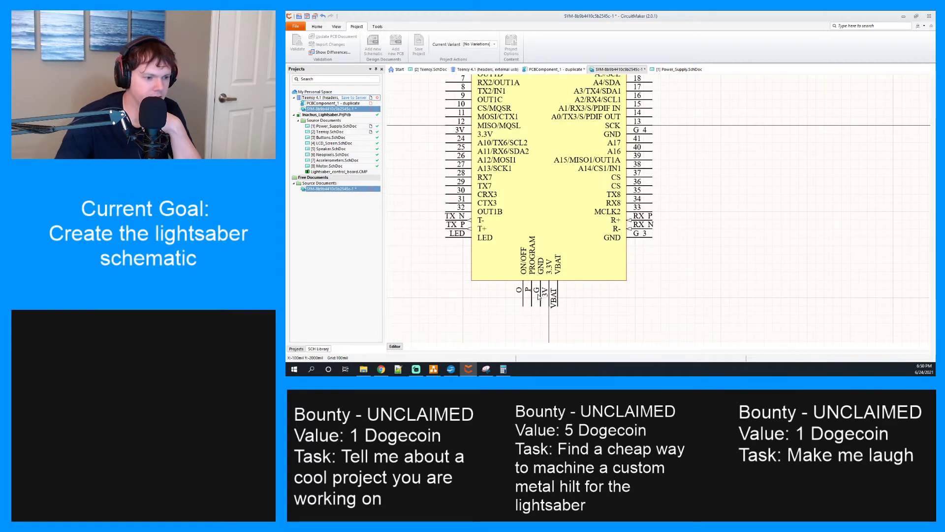
pyautogui.scroll(4, 549, 244)
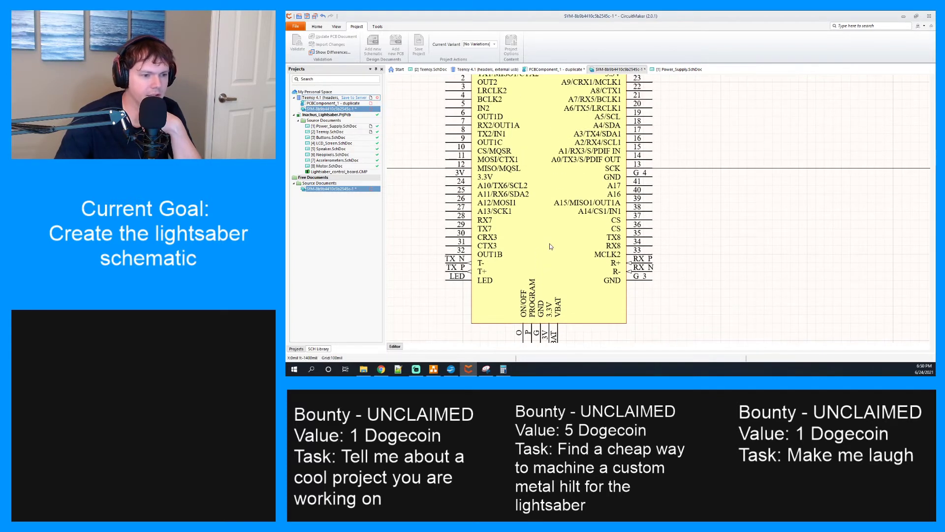
pyautogui.scroll(1, 645, 215)
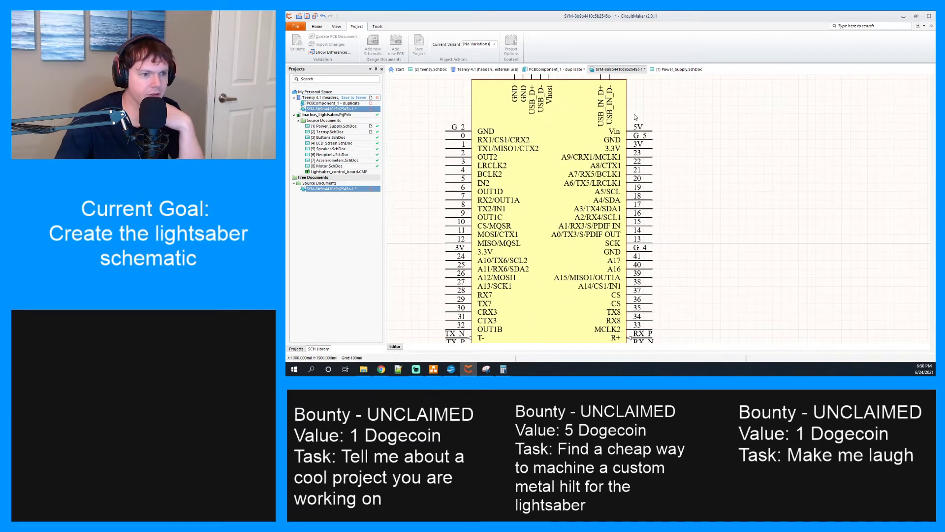
# In the PCBComponent_1 - duplicate footprint, set the designator of the G pad in the six-pad block's lower row to G_3
pyautogui.click(568, 73)
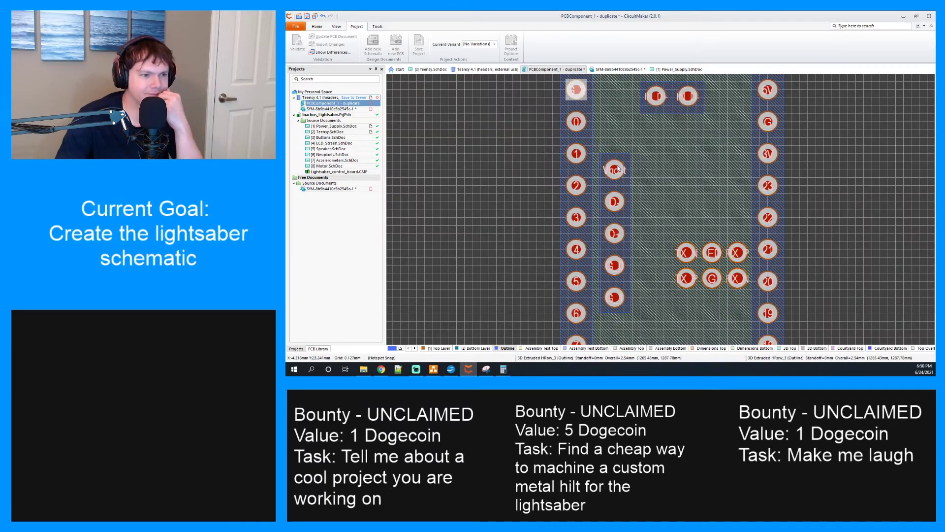
pyautogui.scroll(-5, 732, 261)
pyautogui.scroll(-5, 733, 260)
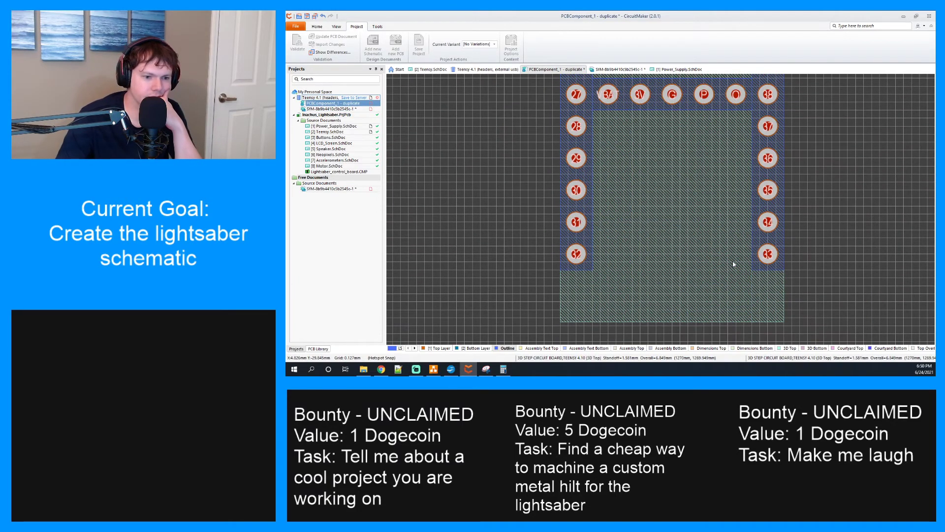
pyautogui.scroll(3, 737, 265)
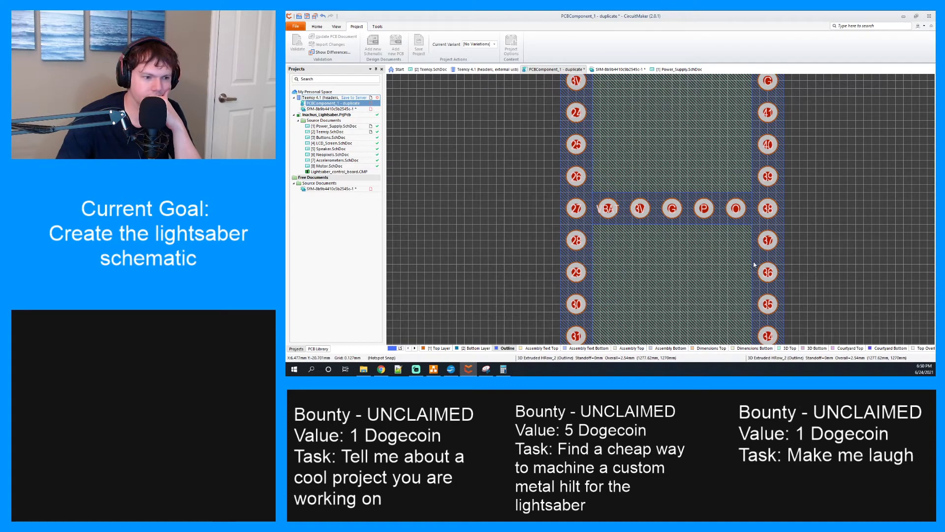
pyautogui.scroll(-3, 755, 263)
pyautogui.scroll(7, 765, 260)
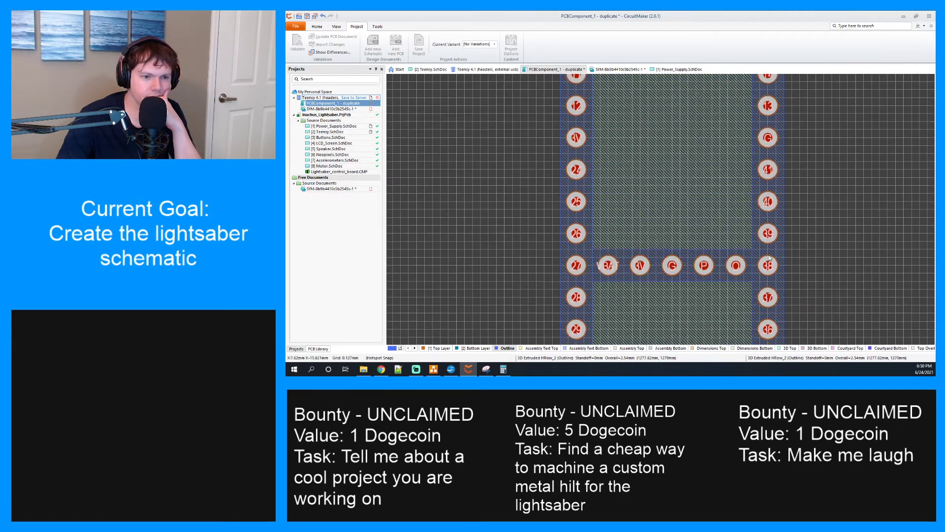
pyautogui.scroll(8, 769, 256)
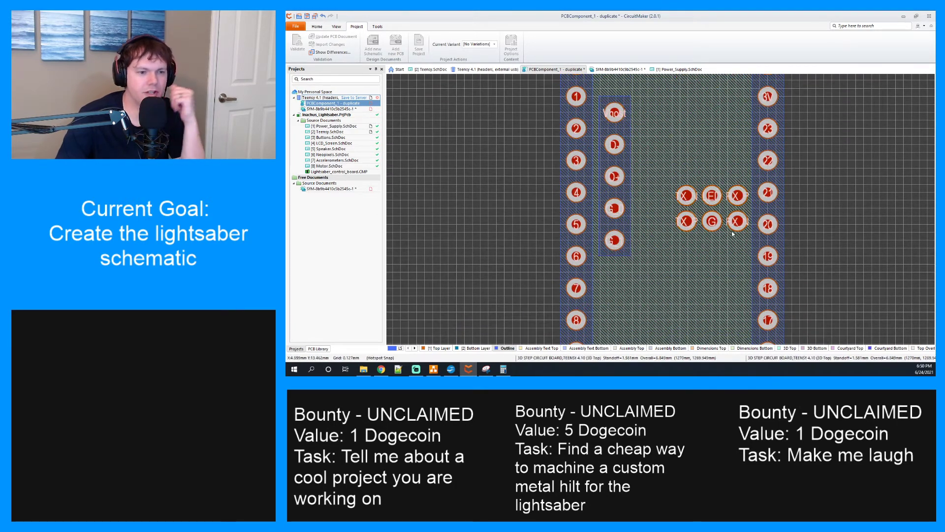
pyautogui.click(713, 226)
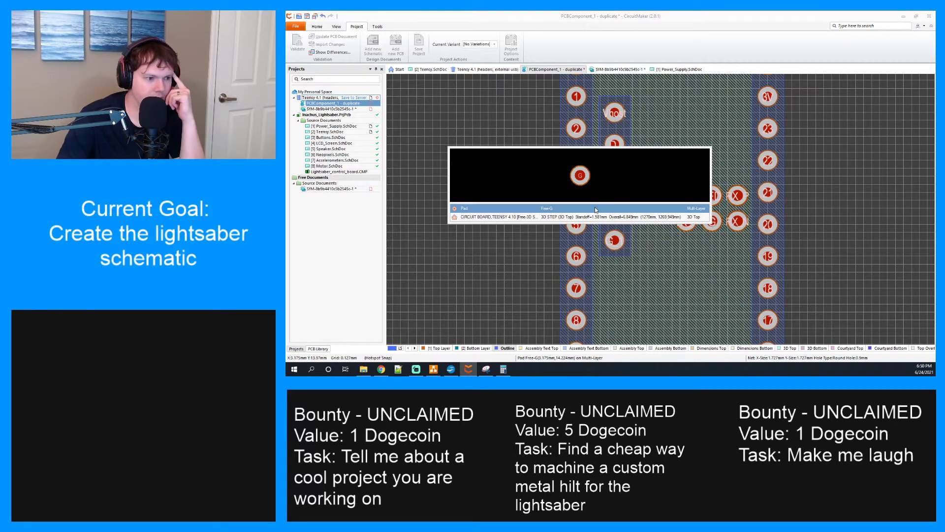
pyautogui.click(596, 208)
pyautogui.rightClick(711, 222)
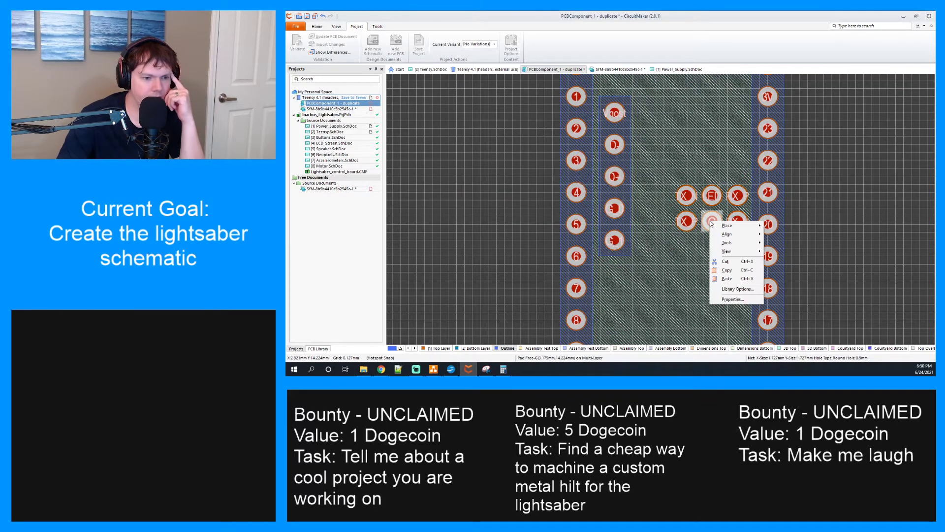
pyautogui.click(733, 299)
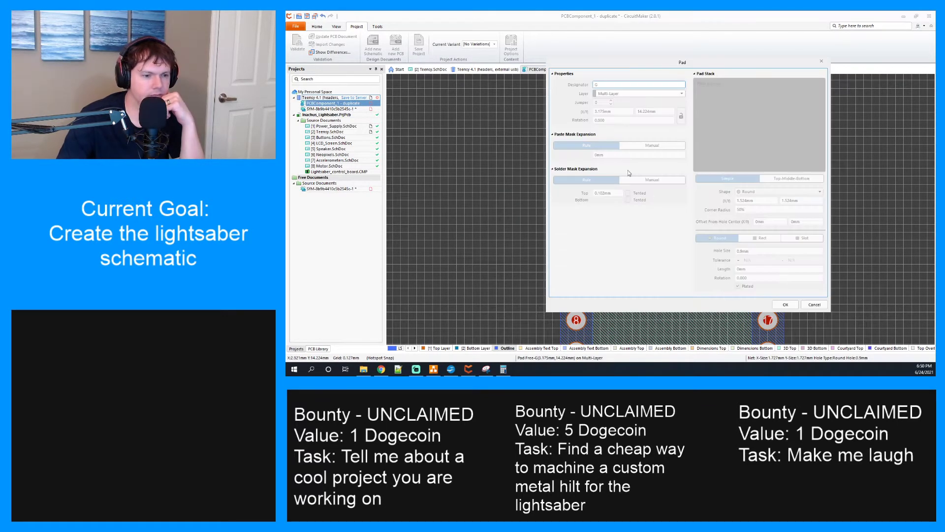
pyautogui.write('_3')
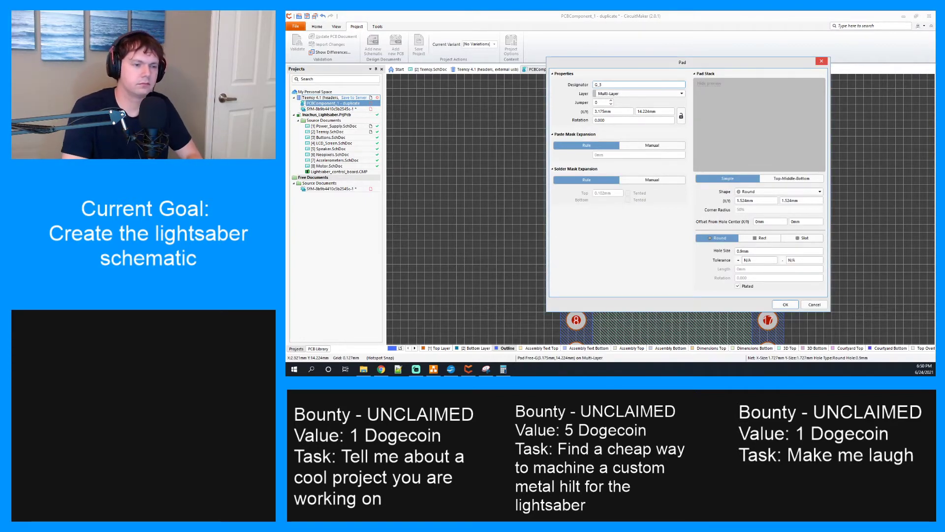
pyautogui.press('Return')
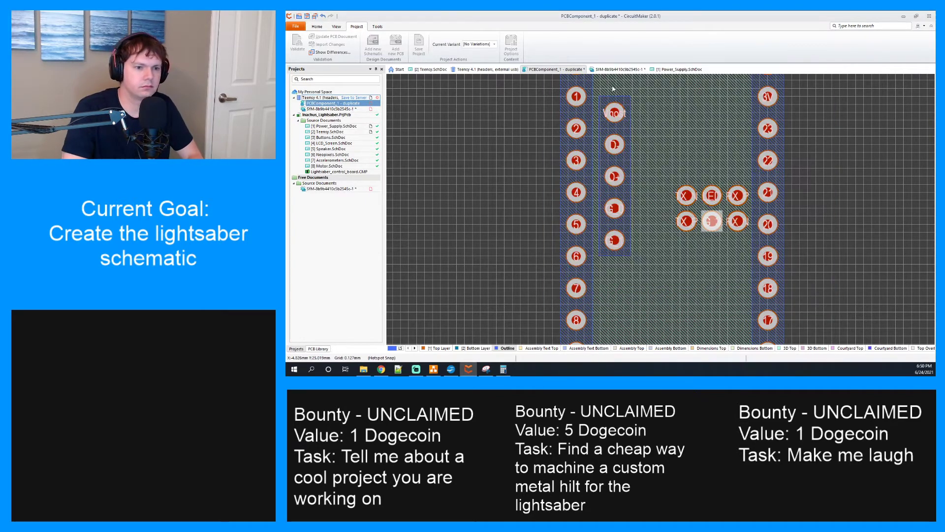
# Set the designator of the G pad between pads 13 and 41 to G_4
pyautogui.scroll(-5, 740, 253)
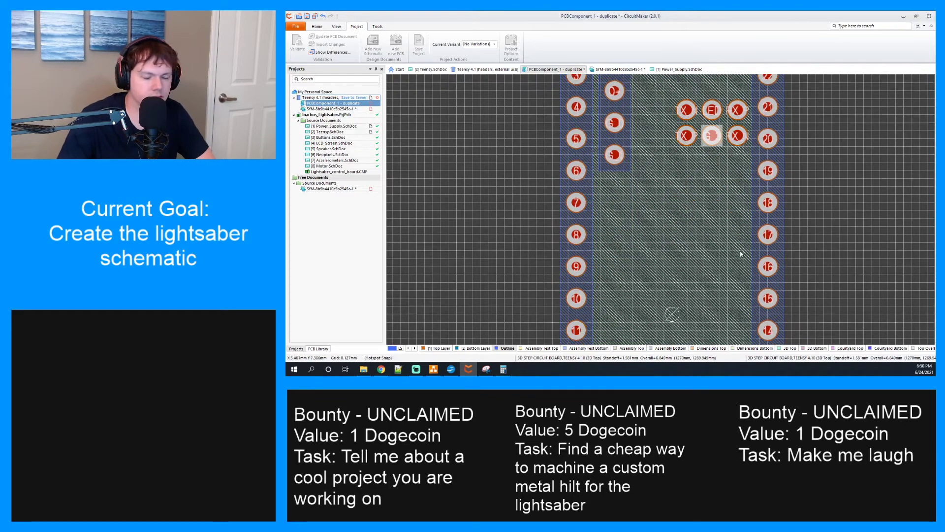
pyautogui.scroll(-3, 740, 253)
pyautogui.scroll(2, 740, 253)
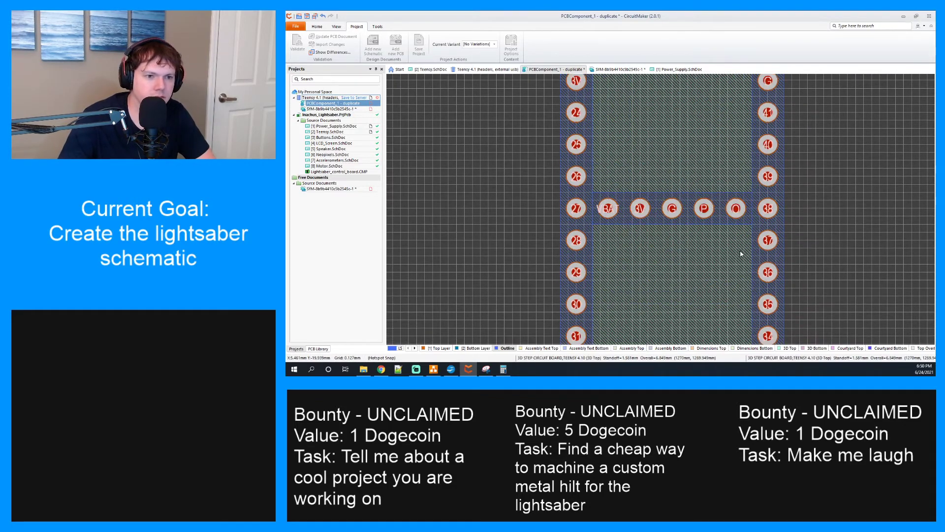
pyautogui.click(764, 168)
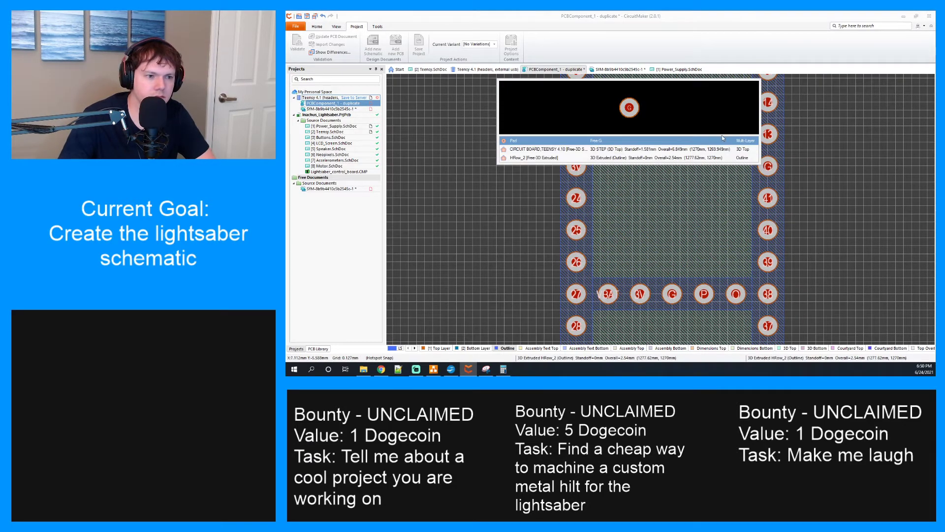
pyautogui.click(649, 141)
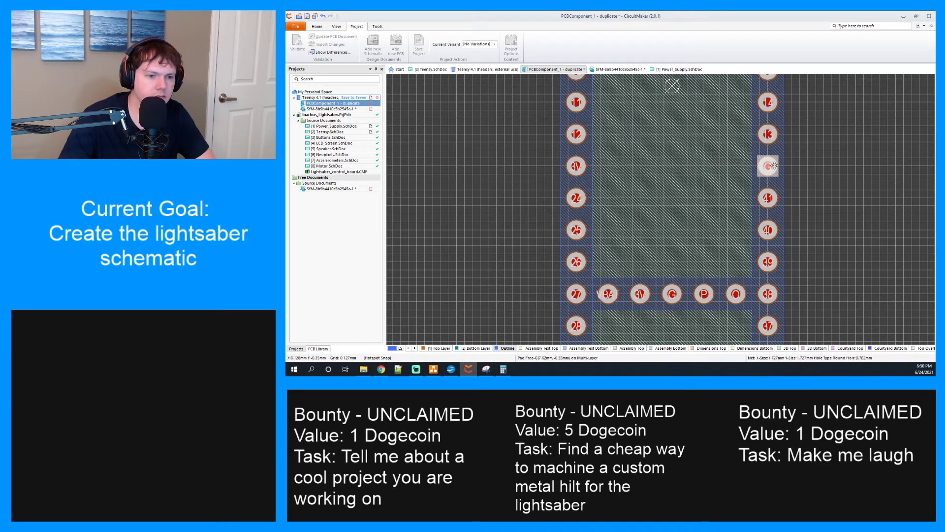
pyautogui.rightClick(776, 168)
pyautogui.click(797, 244)
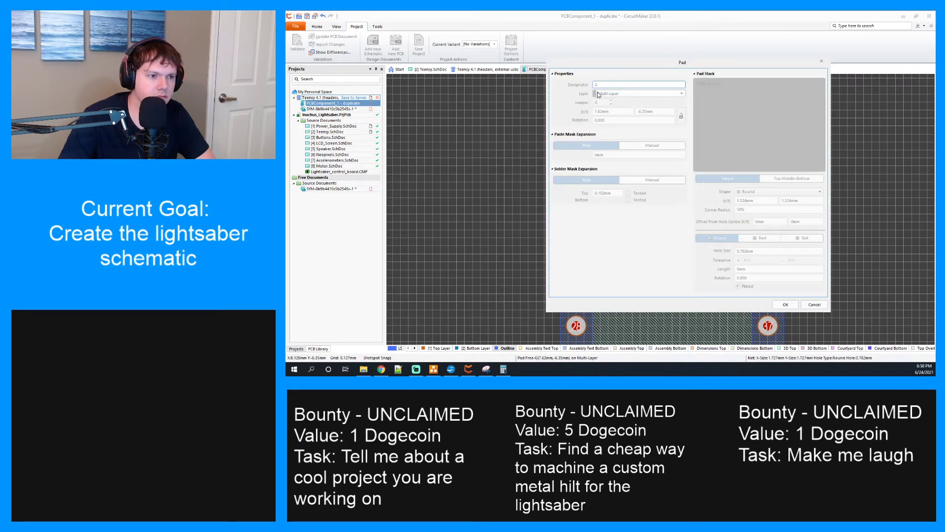
pyautogui.write('_4')
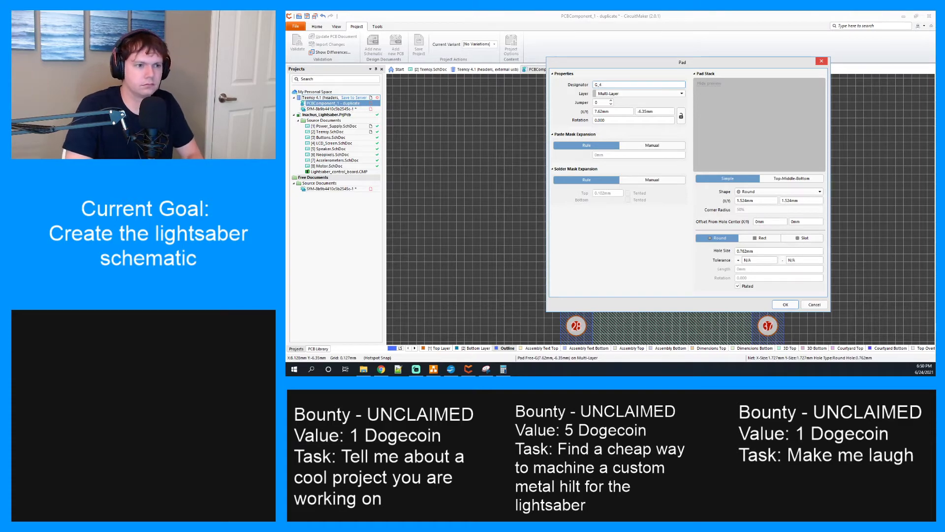
pyautogui.press('Return')
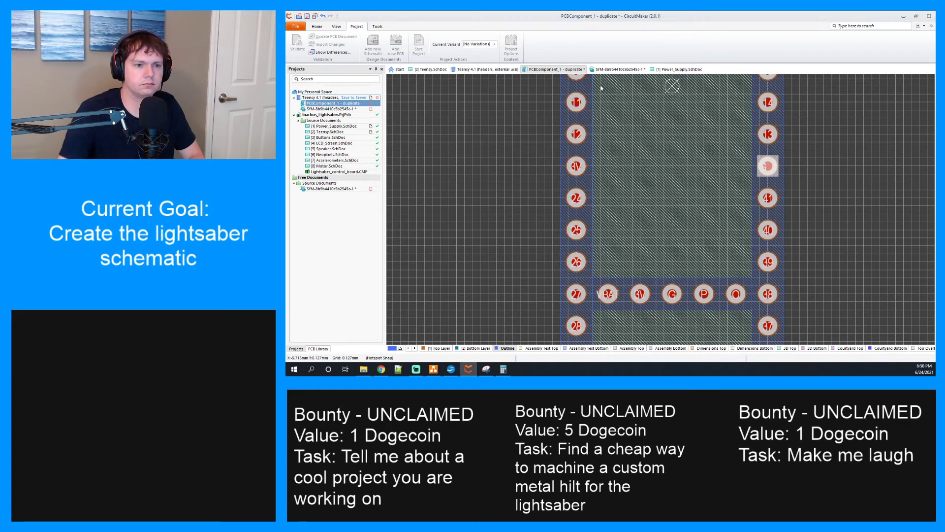
# Set the designator of the footprint's G pad between the 5V and 3V pads to G_5 and save the footprint
pyautogui.scroll(-3, 797, 180)
pyautogui.scroll(5, 798, 179)
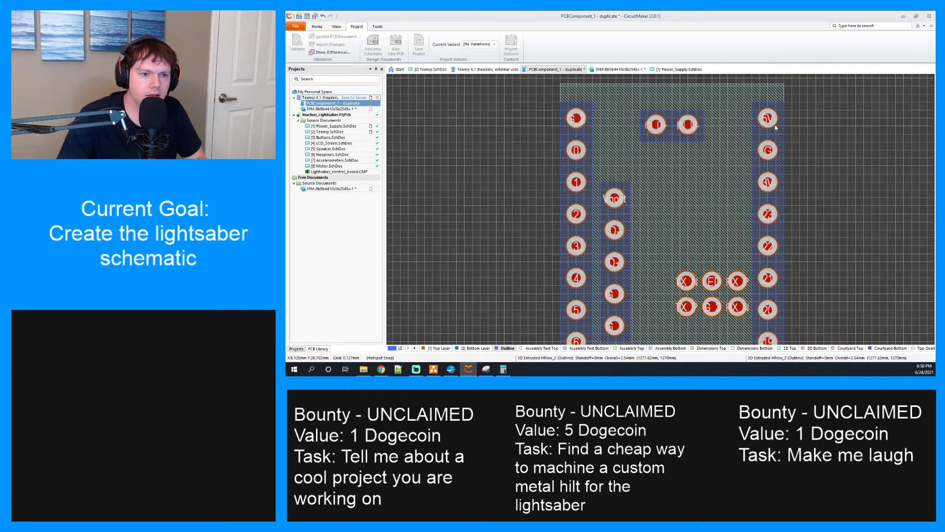
pyautogui.doubleClick(769, 150)
pyautogui.click(731, 209)
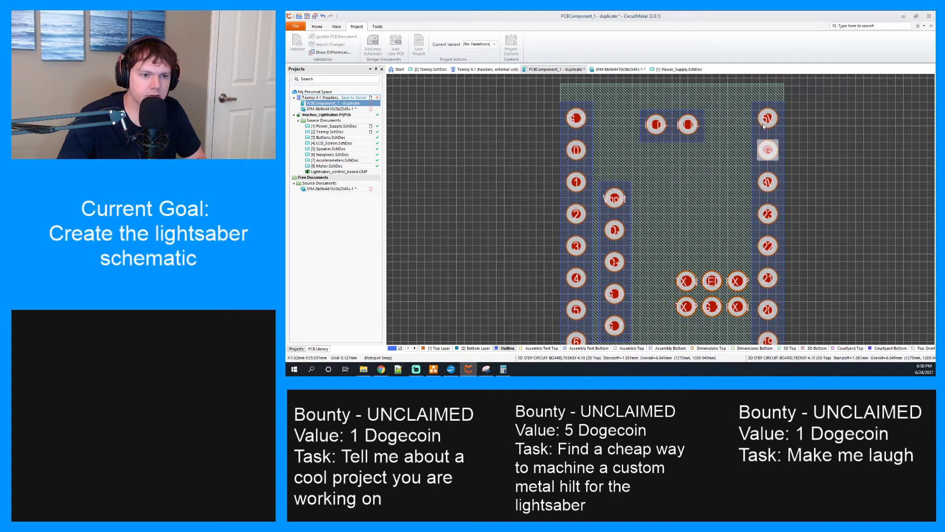
pyautogui.rightClick(768, 149)
pyautogui.click(792, 224)
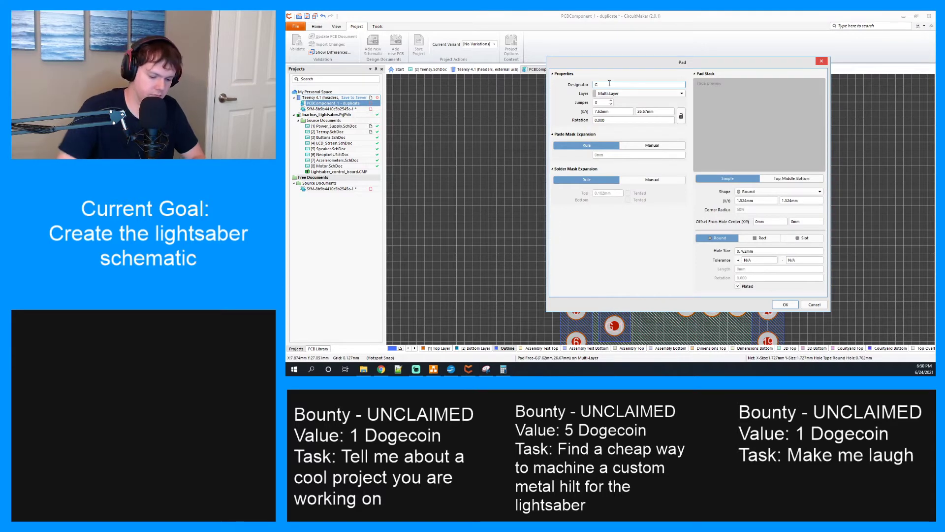
pyautogui.write('_5')
pyautogui.press('Return')
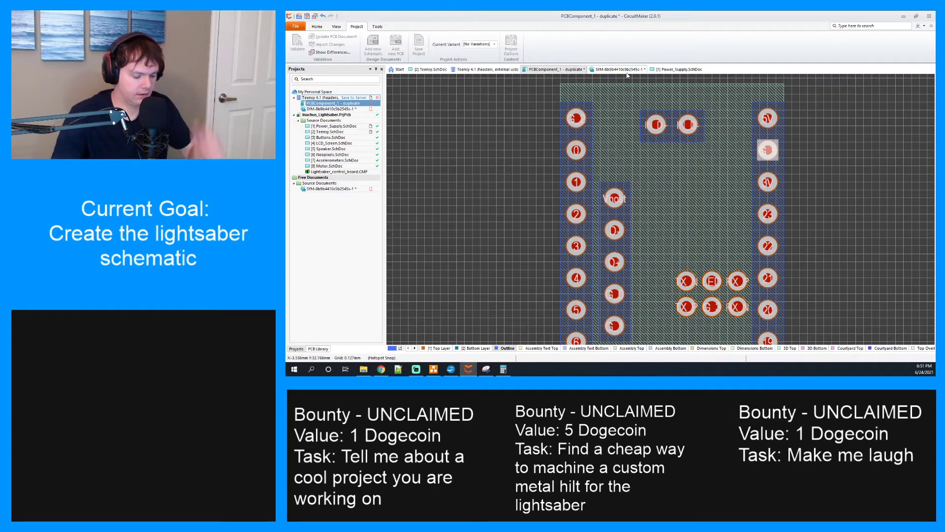
pyautogui.hotkey('ctrl', 's')
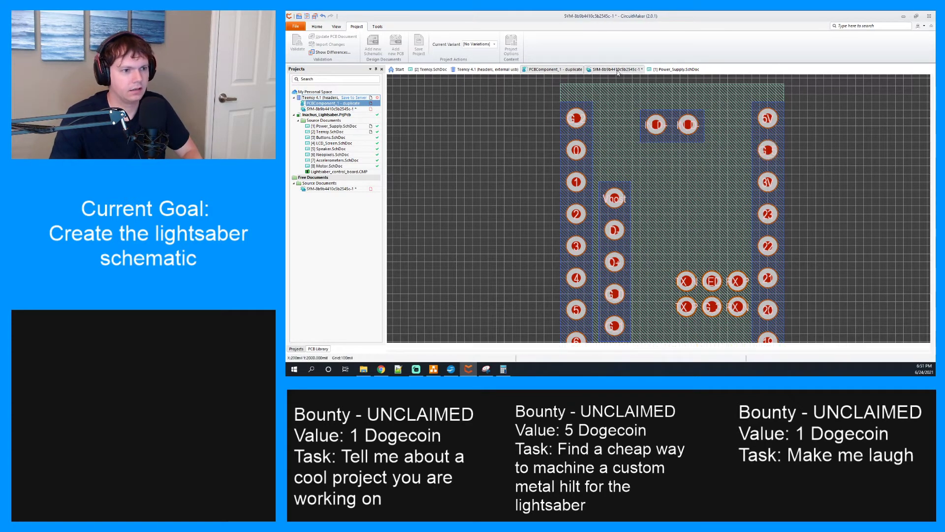
# In the SYM symbol, set the designator of the 3.3V pin between pins 12 and 24 to 3V_0
pyautogui.click(616, 69)
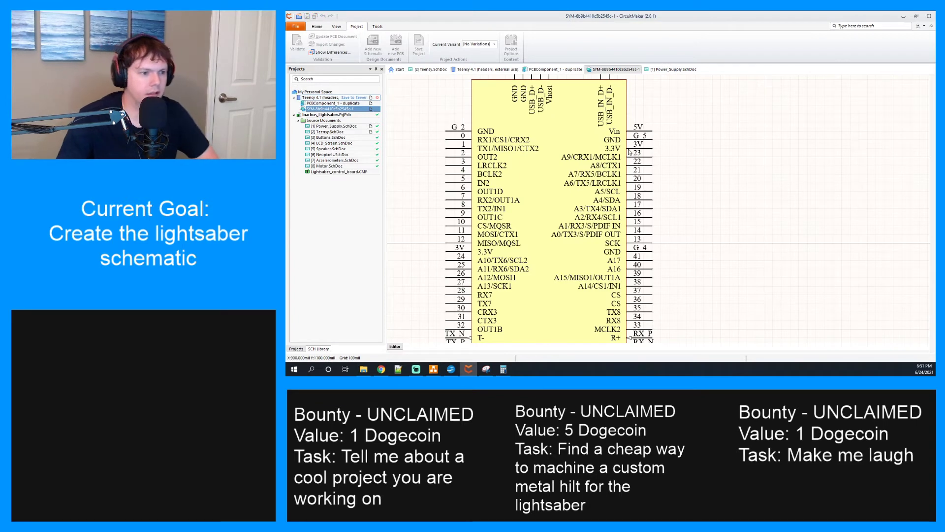
pyautogui.scroll(-3, 551, 171)
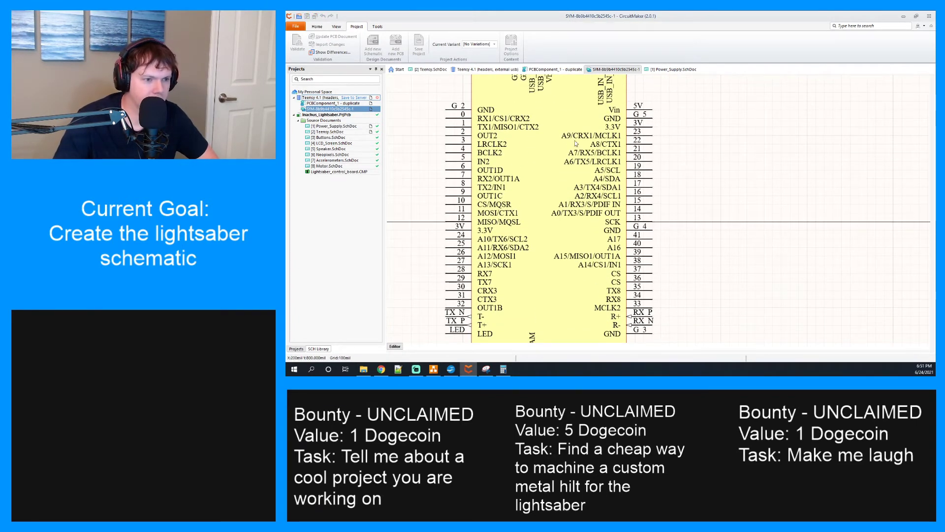
pyautogui.rightClick(462, 231)
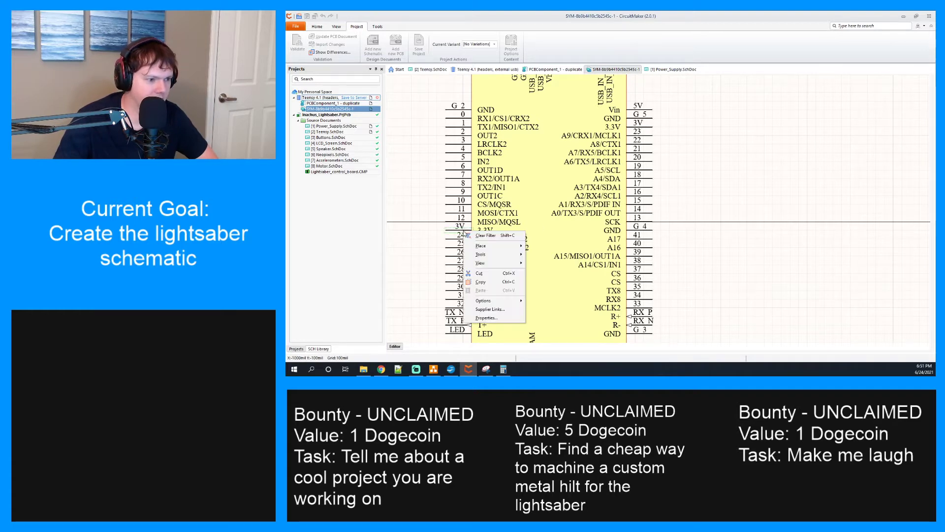
pyautogui.click(488, 317)
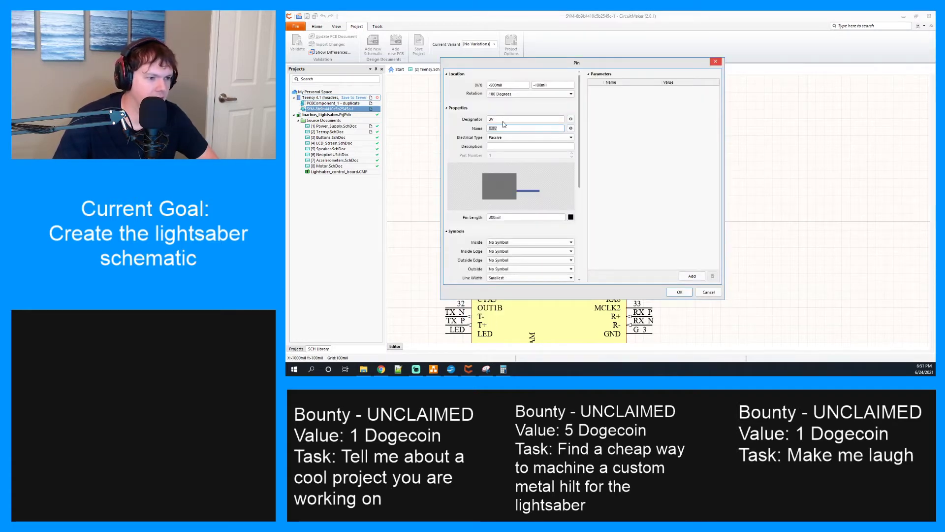
pyautogui.click(505, 120)
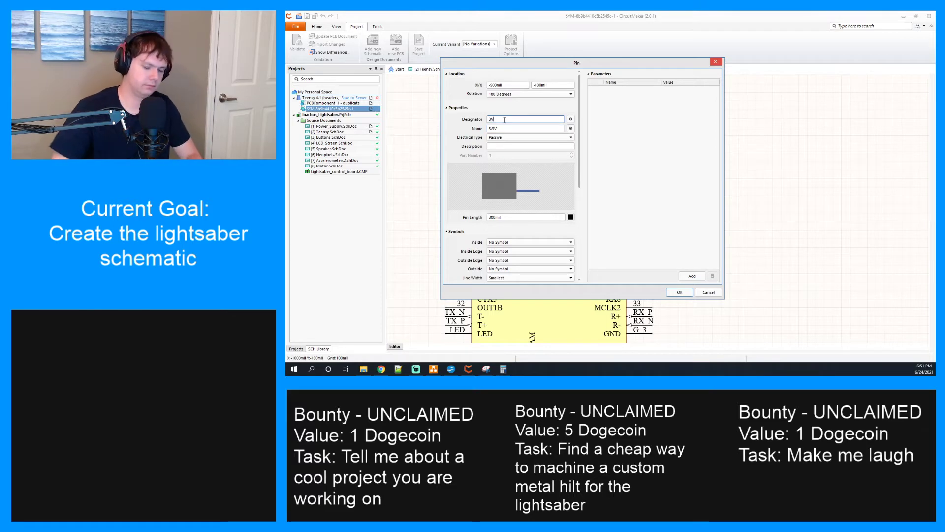
pyautogui.write('_0')
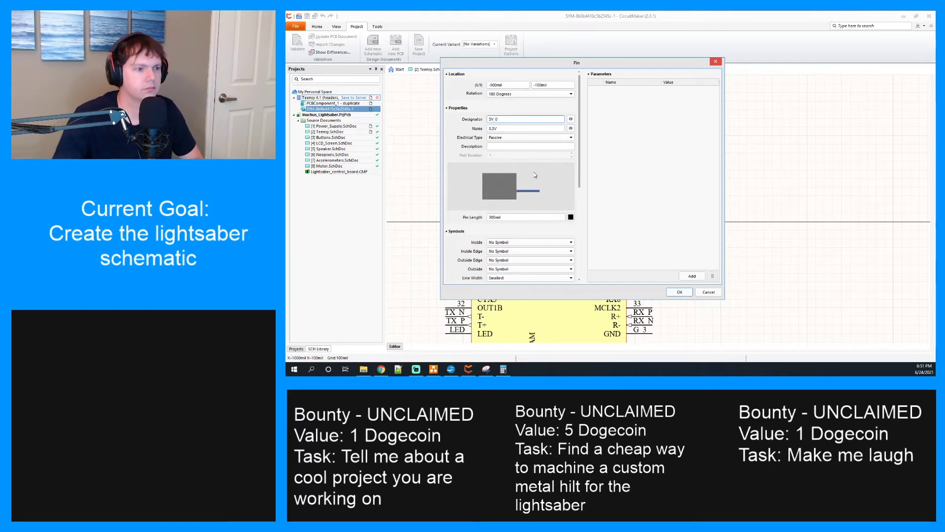
pyautogui.click(678, 292)
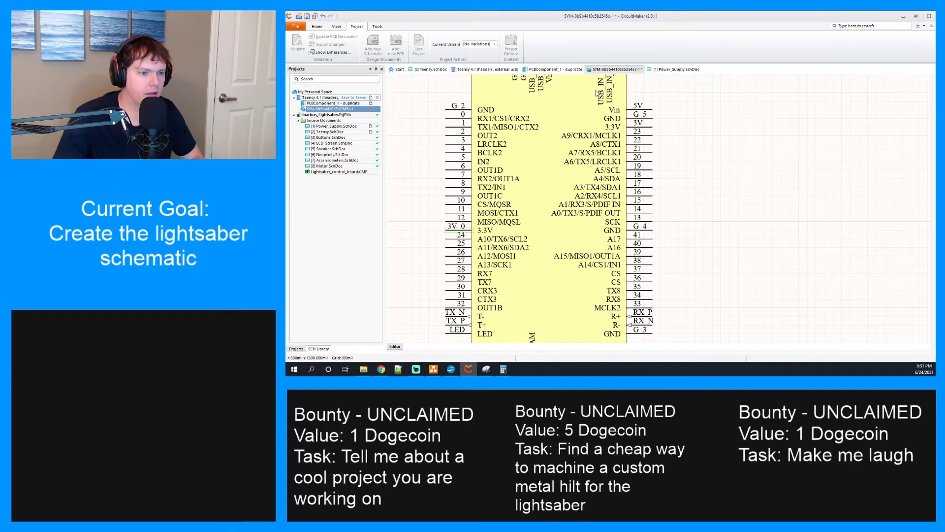
# In the PCBComponent_1 - duplicate footprint, set the designator of the 3V pad between pads 12 and 24 to 3V_0
pyautogui.click(566, 69)
pyautogui.keyDown('ctrl'); pyautogui.scroll(4, 581, 212); pyautogui.keyUp('ctrl')
pyautogui.scroll(-4, 581, 211)
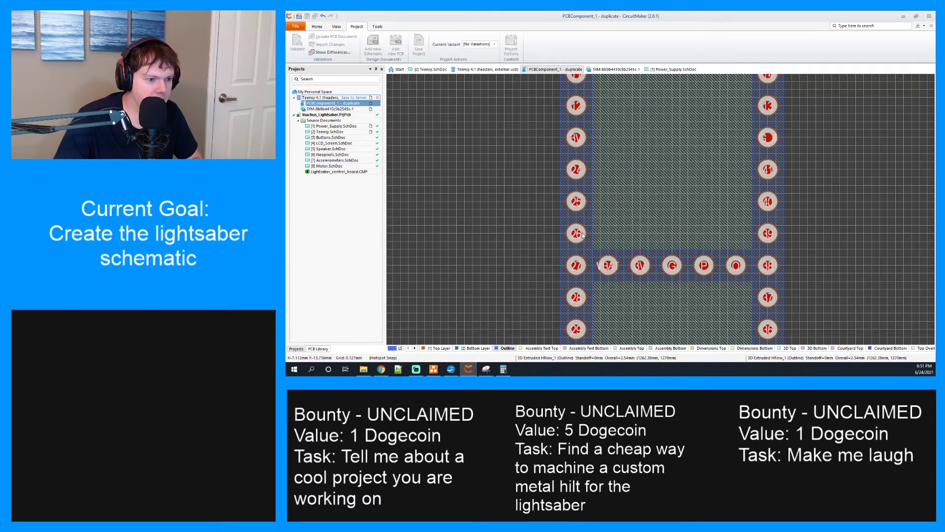
pyautogui.click(577, 139)
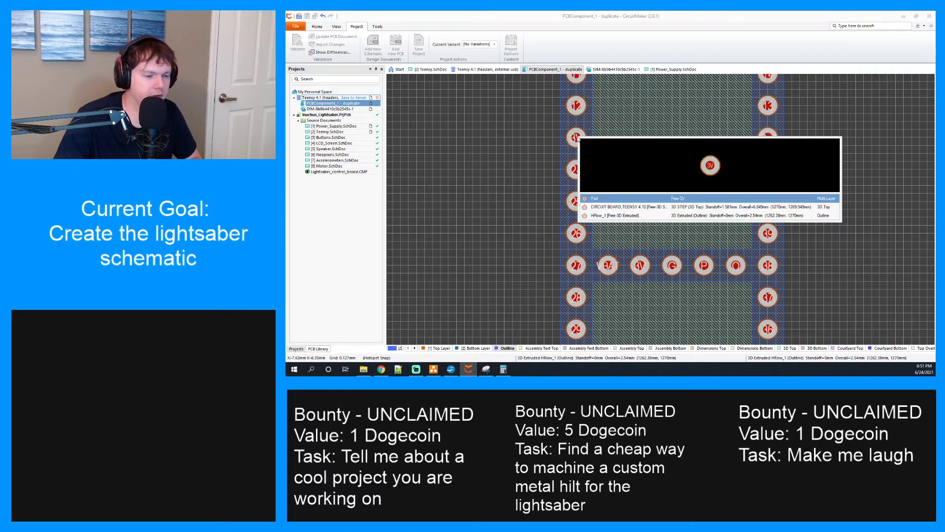
pyautogui.click(618, 198)
pyautogui.rightClick(576, 138)
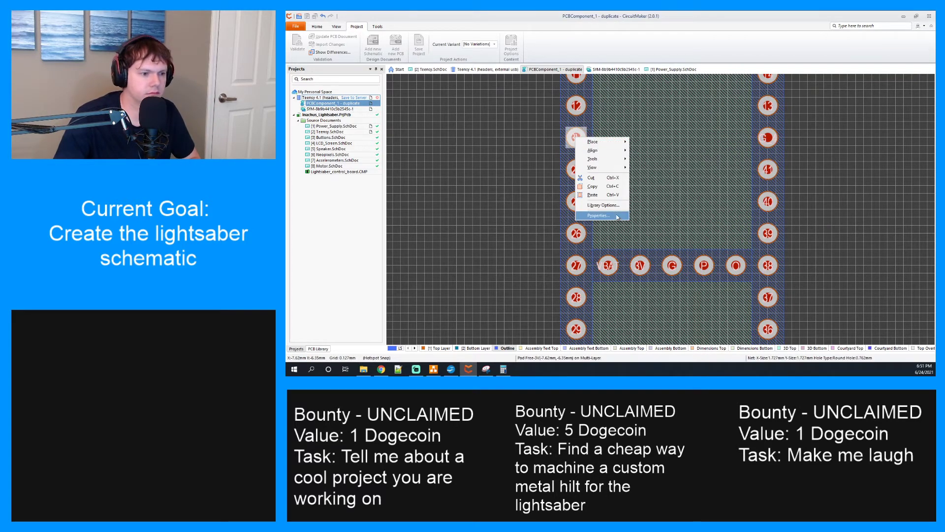
pyautogui.click(617, 216)
pyautogui.click(611, 84)
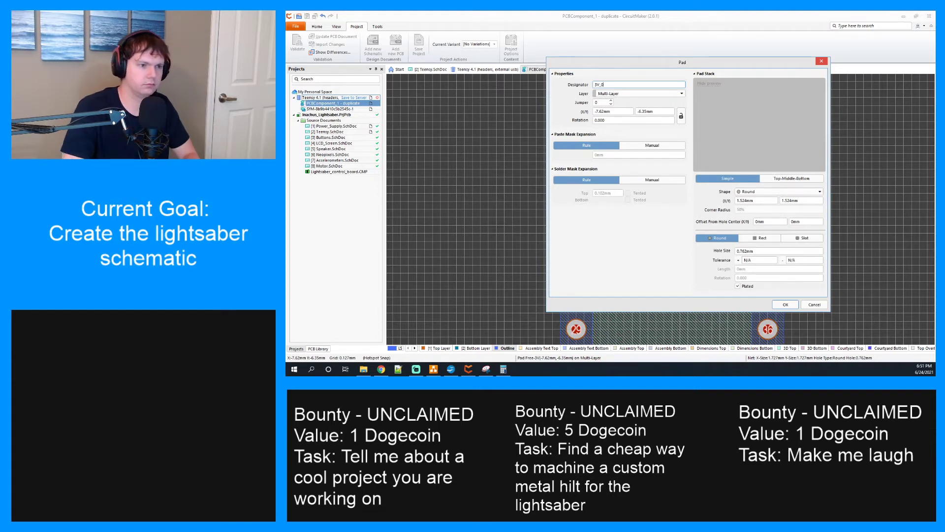
pyautogui.click(785, 304)
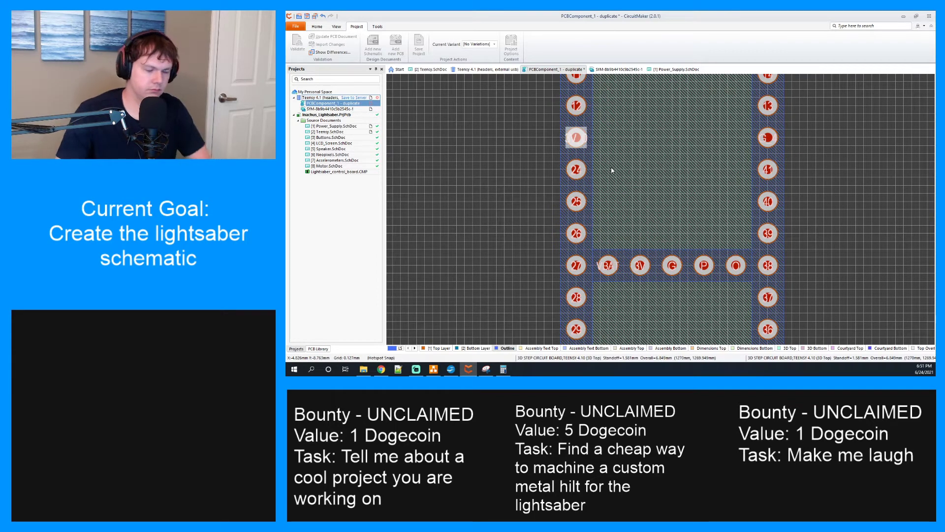
# Try to save the Teensy 4.1 (headers, external usb) component to the server, then cancel the release and close the validation messages
pyautogui.click(490, 69)
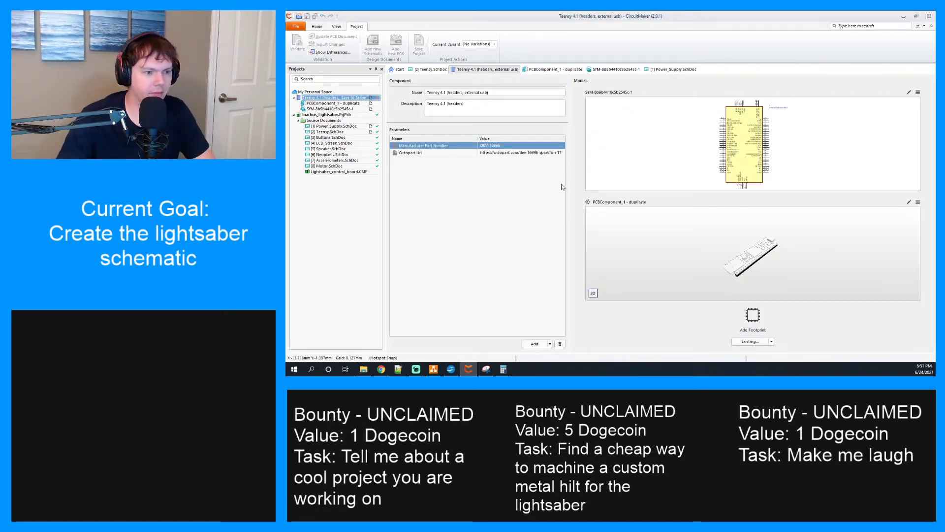
pyautogui.click(359, 97)
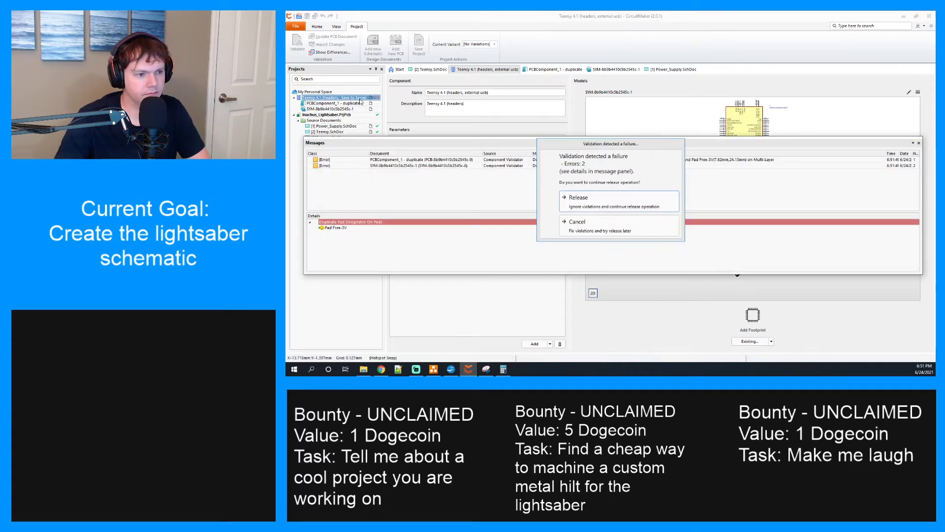
pyautogui.click(605, 228)
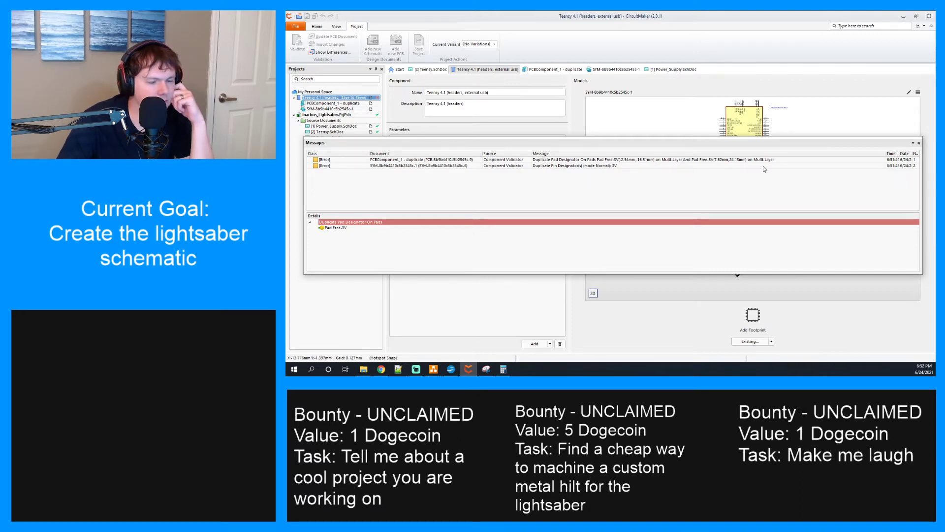
pyautogui.click(918, 142)
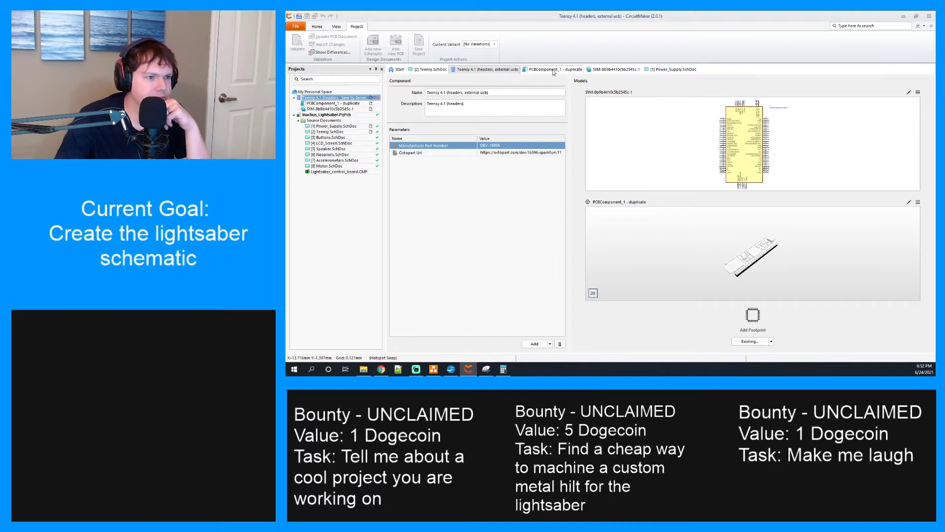
# Check the symbol's 3V pins, set the designator of the 3.3V pin between G_5 and 23 to 3V_1, and save the symbol
pyautogui.click(615, 69)
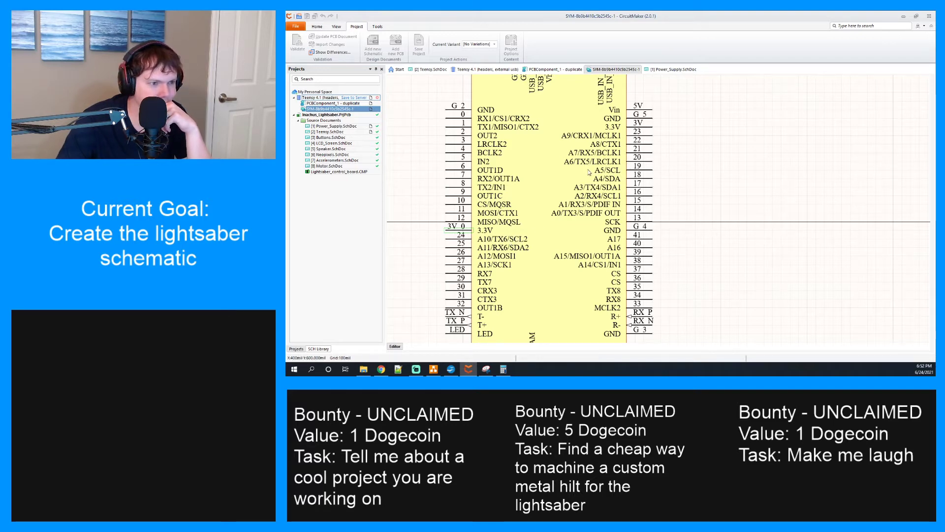
pyautogui.scroll(-3, 589, 171)
pyautogui.scroll(-3, 588, 171)
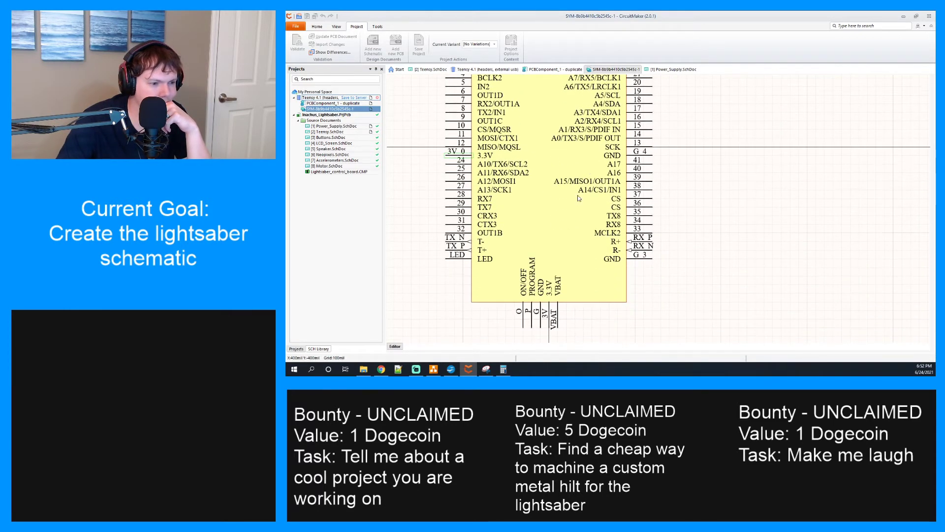
pyautogui.scroll(5, 574, 263)
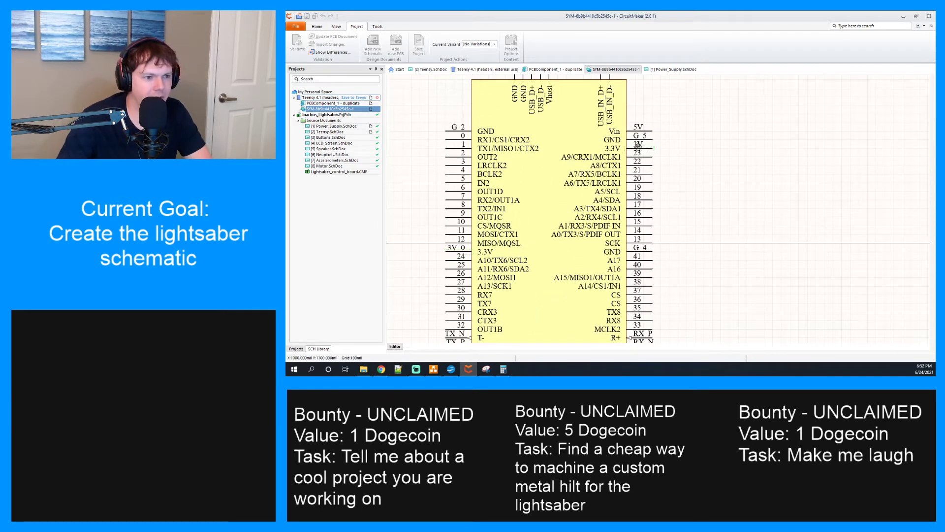
pyautogui.rightClick(639, 150)
pyautogui.click(655, 238)
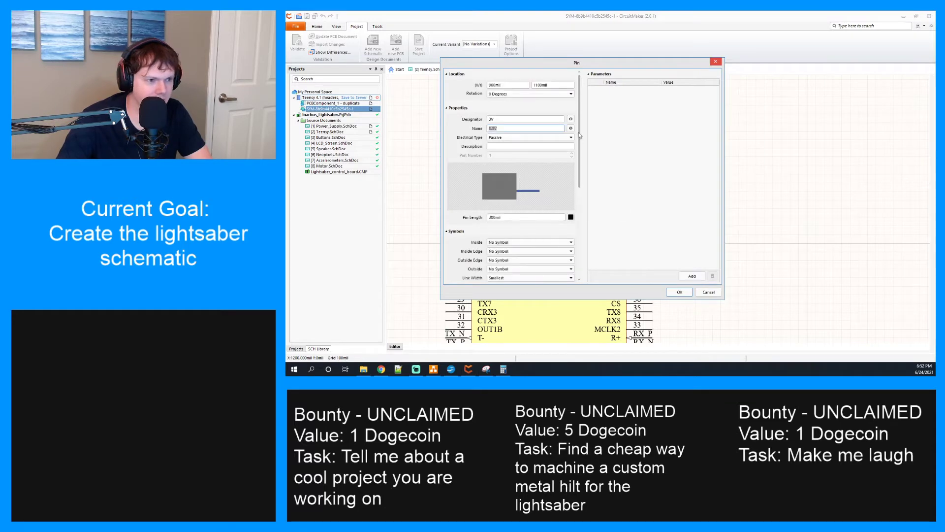
pyautogui.click(507, 119)
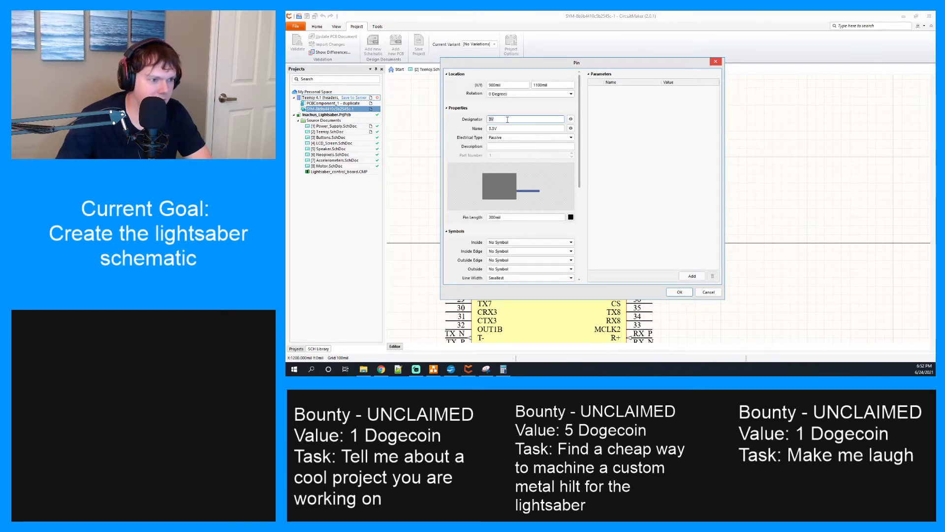
pyautogui.write('1')
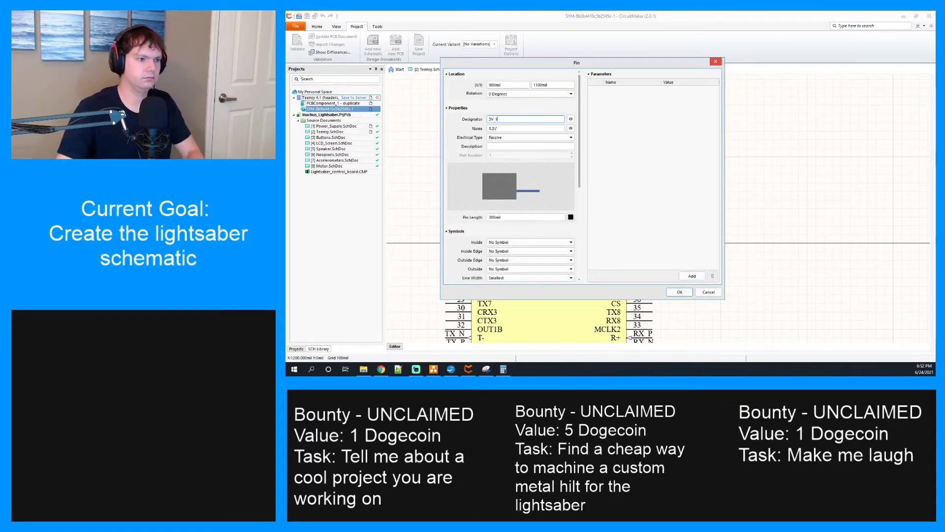
pyautogui.click(687, 292)
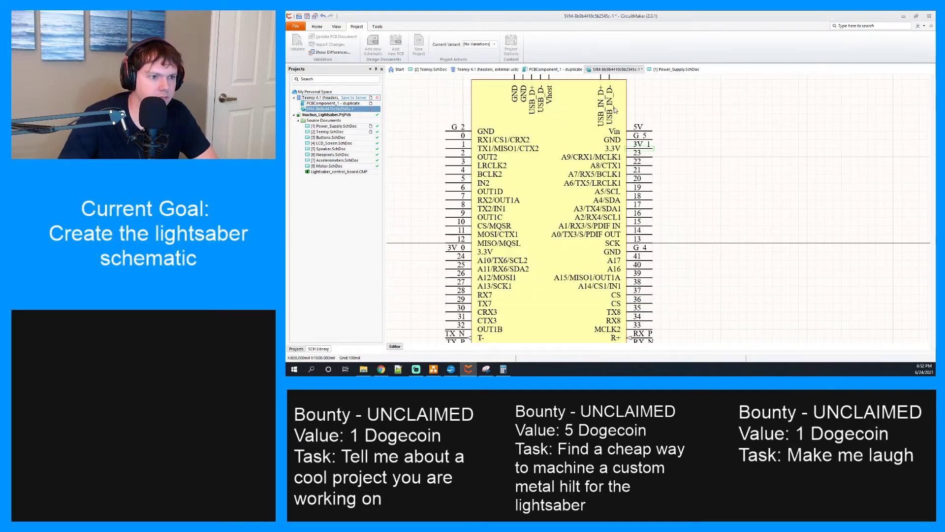
pyautogui.hotkey('ctrl', 's')
# Set the designator of the footprint's 3V pad above pad 23 to 3V_1 and save the footprint
pyautogui.click(566, 69)
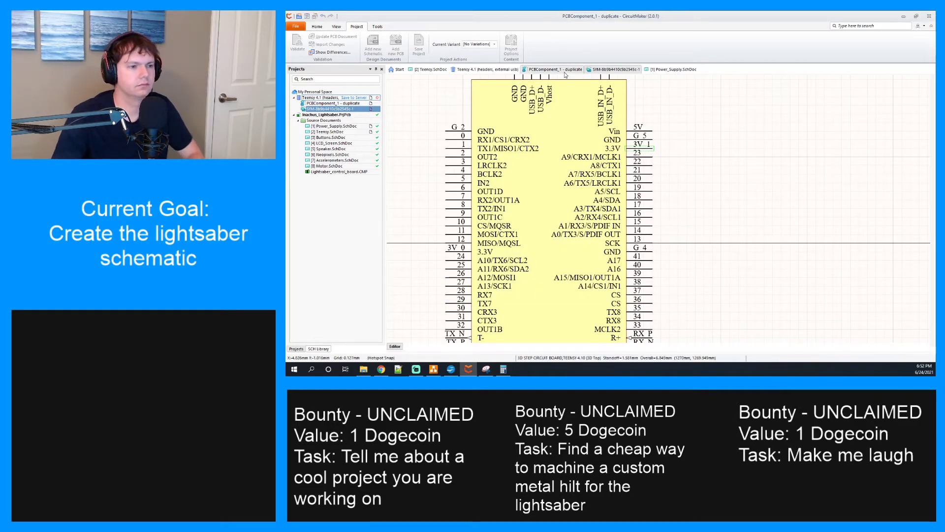
pyautogui.scroll(3, 743, 192)
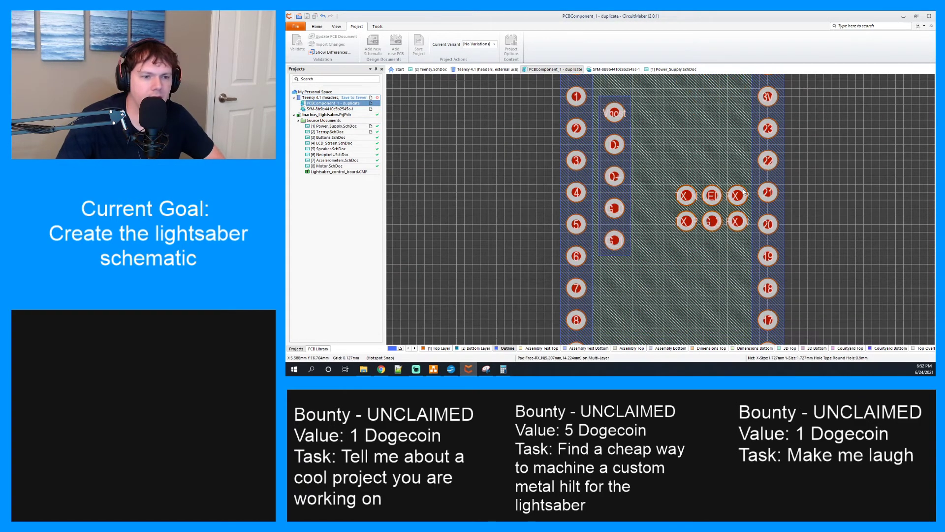
pyautogui.scroll(2, 742, 191)
pyautogui.click(766, 157)
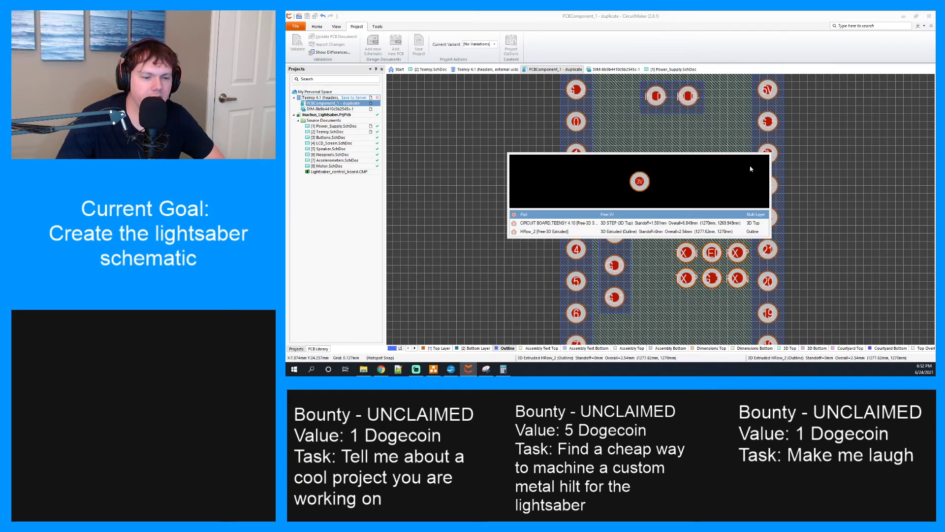
pyautogui.click(686, 217)
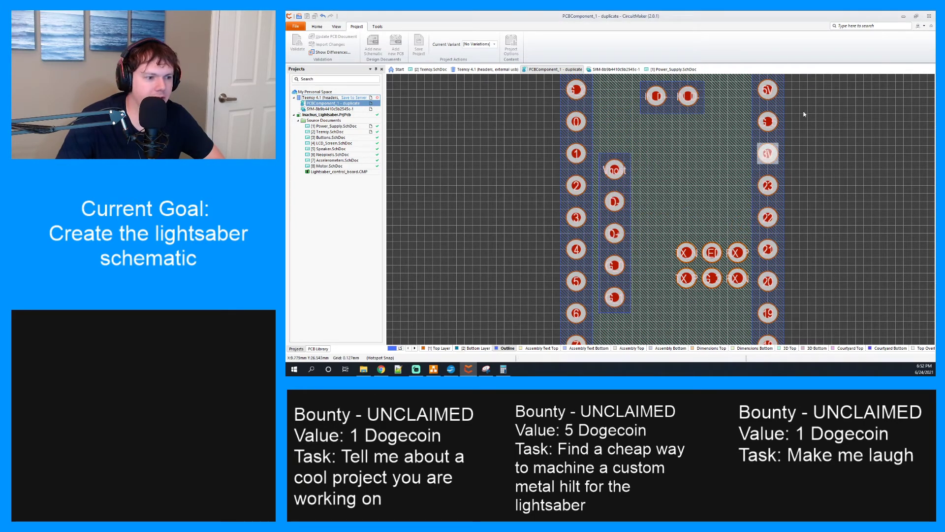
pyautogui.rightClick(769, 153)
pyautogui.click(791, 229)
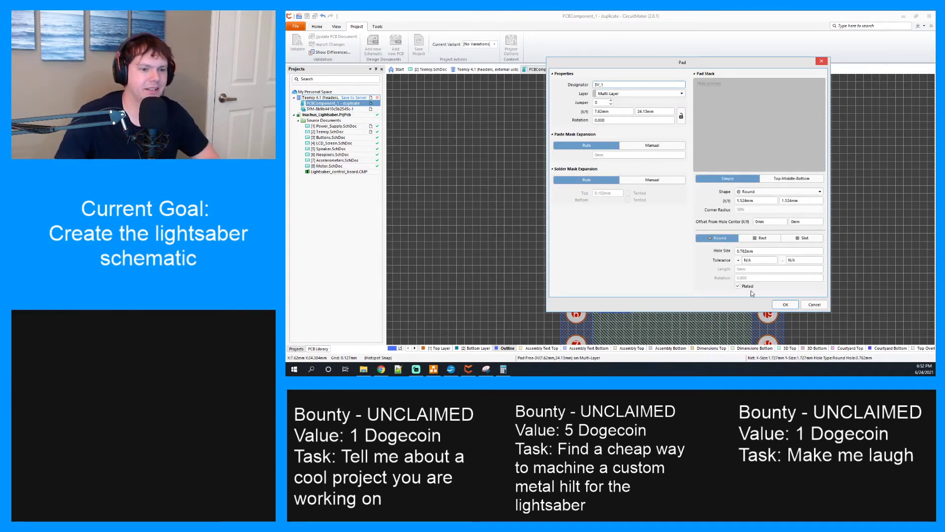
pyautogui.click(786, 304)
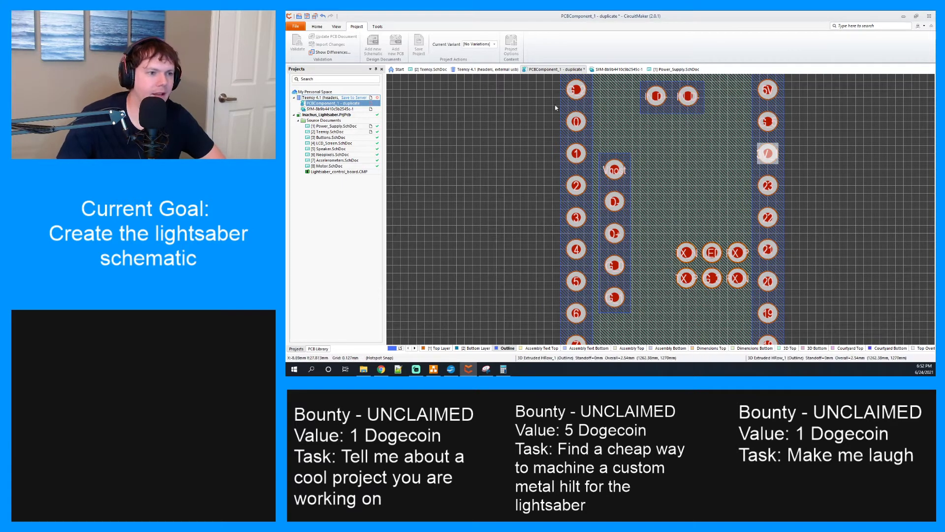
pyautogui.hotkey('ctrl', 's')
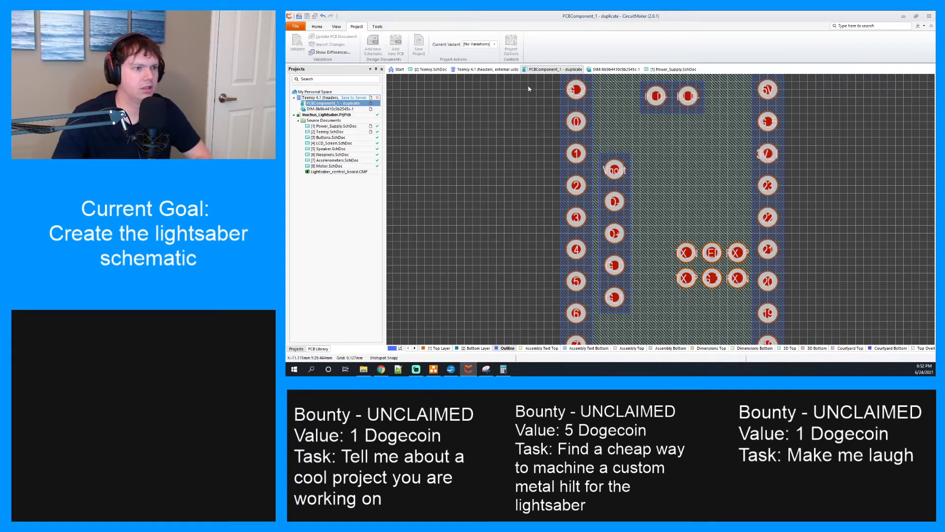
# Save the Teensy 4.1 (headers, external usb) component to the server and close the messages window
pyautogui.click(509, 70)
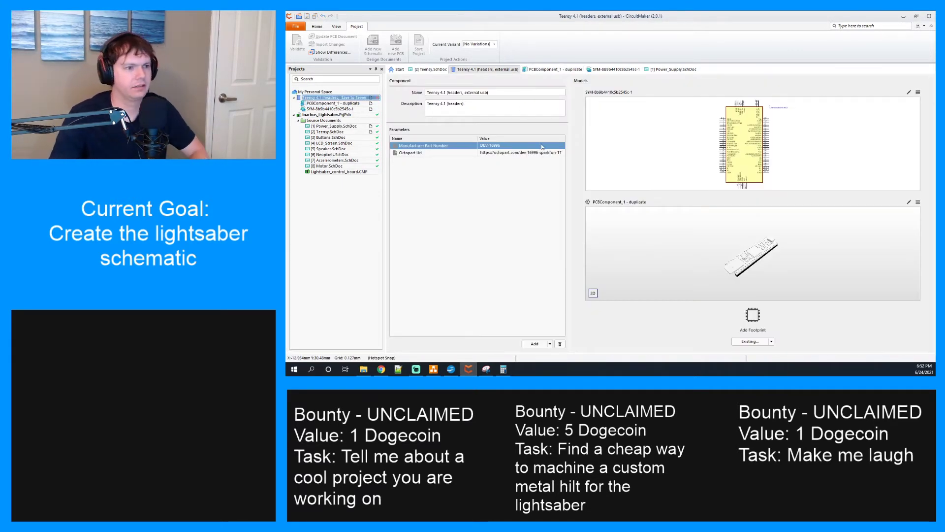
pyautogui.click(354, 97)
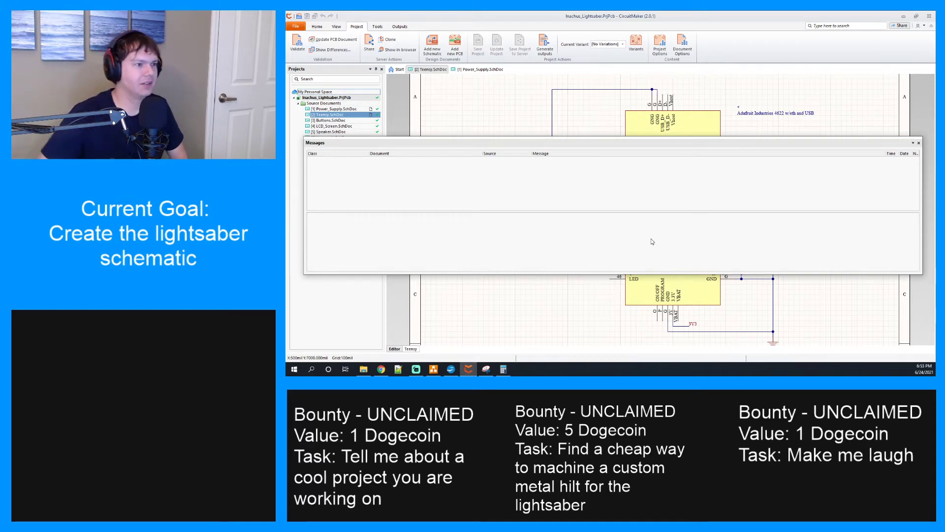
pyautogui.click(919, 143)
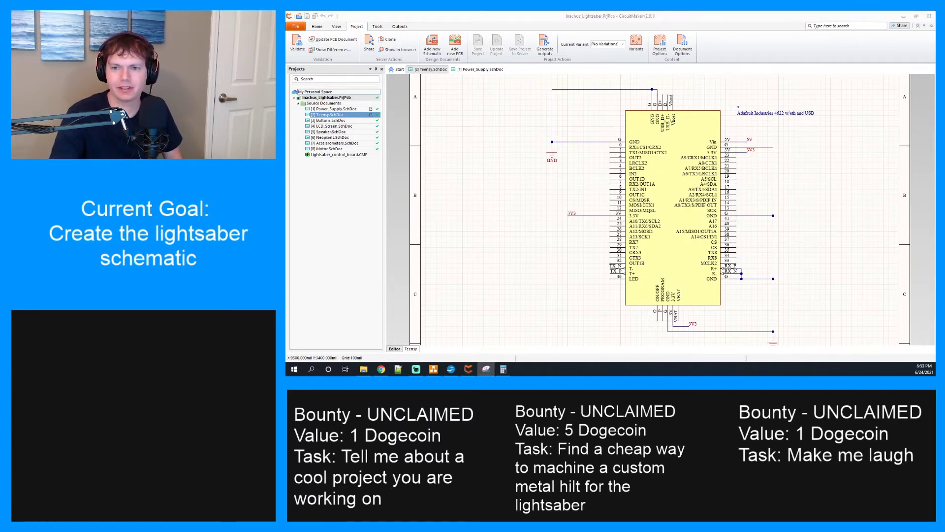
# Capture the wired Teensy schematic with Snipping Tool and move the capture window aside
pyautogui.moveTo(515, 84); pyautogui.dragTo(861, 353)
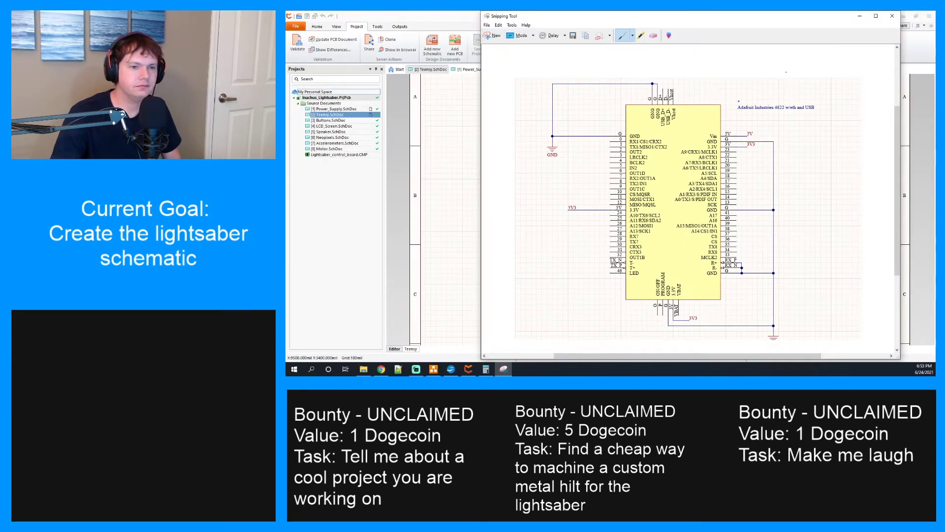
pyautogui.moveTo(811, 16); pyautogui.dragTo(936, 50)
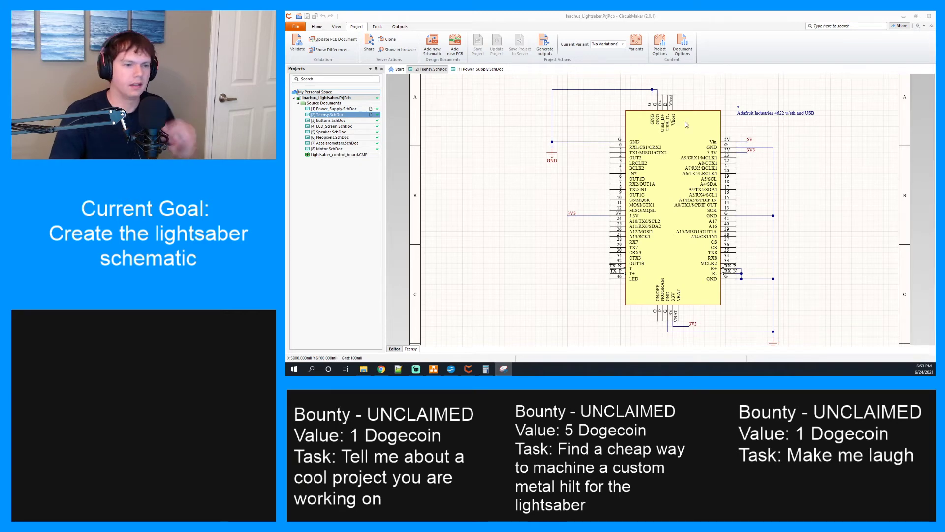